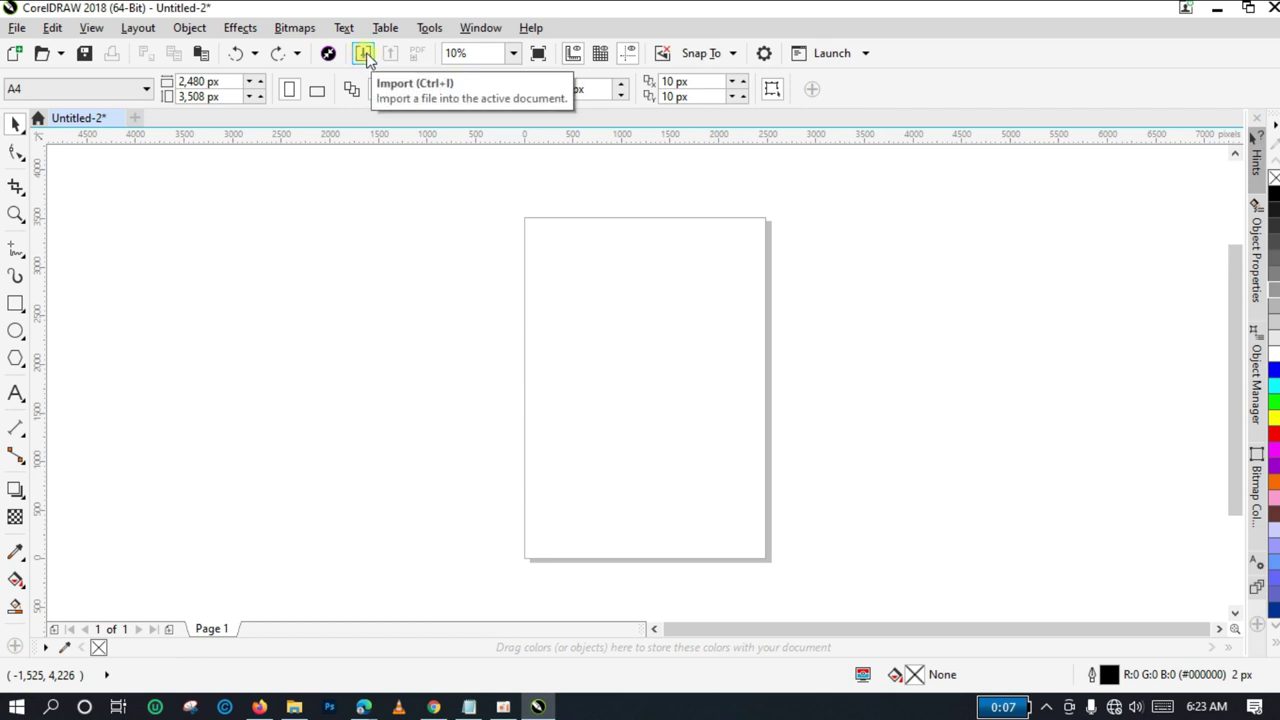
Import read-me-if-you-want-to-advertise-better-on-linkedin.pdf from the Sample folder.
left_click(364, 55)
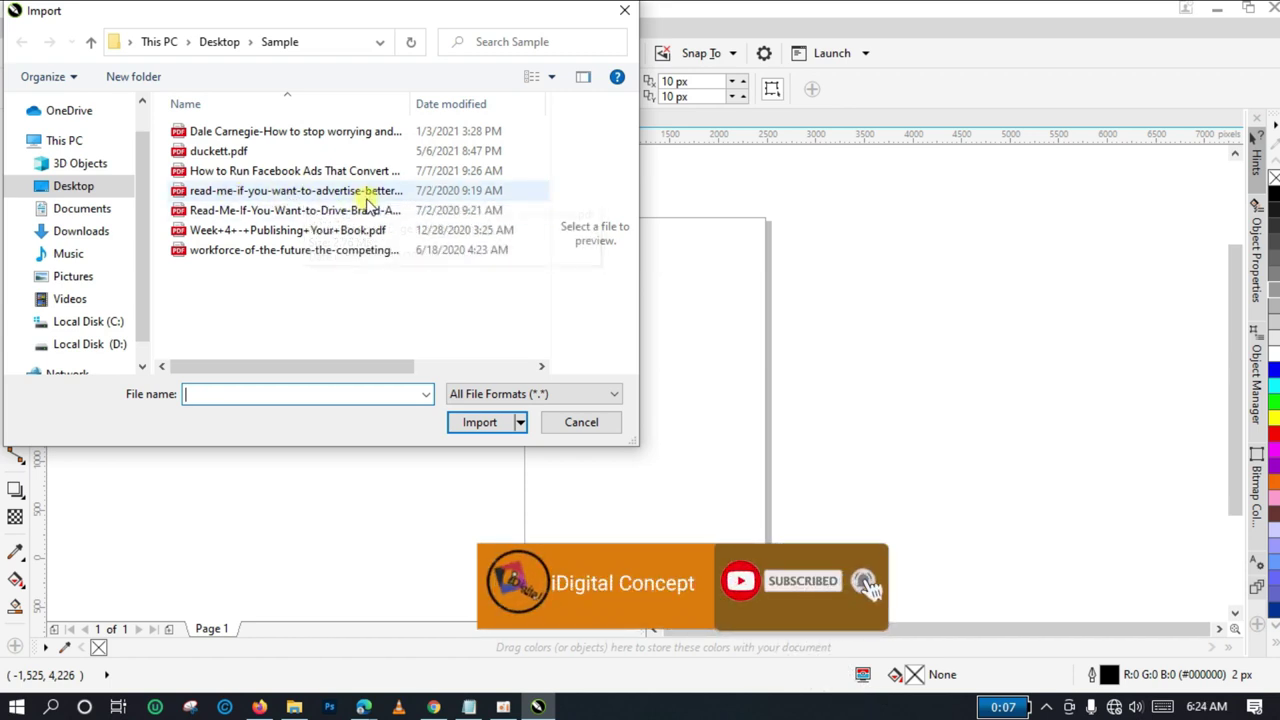
left_click(385, 192)
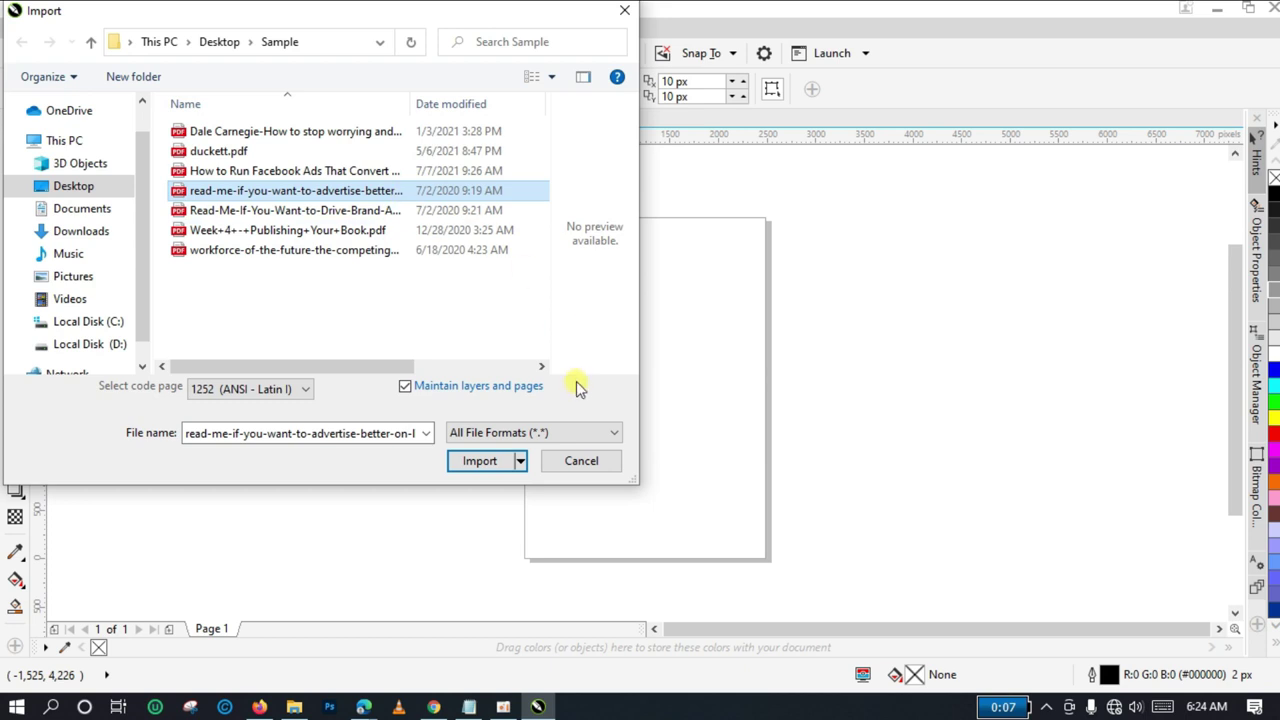
left_click(484, 463)
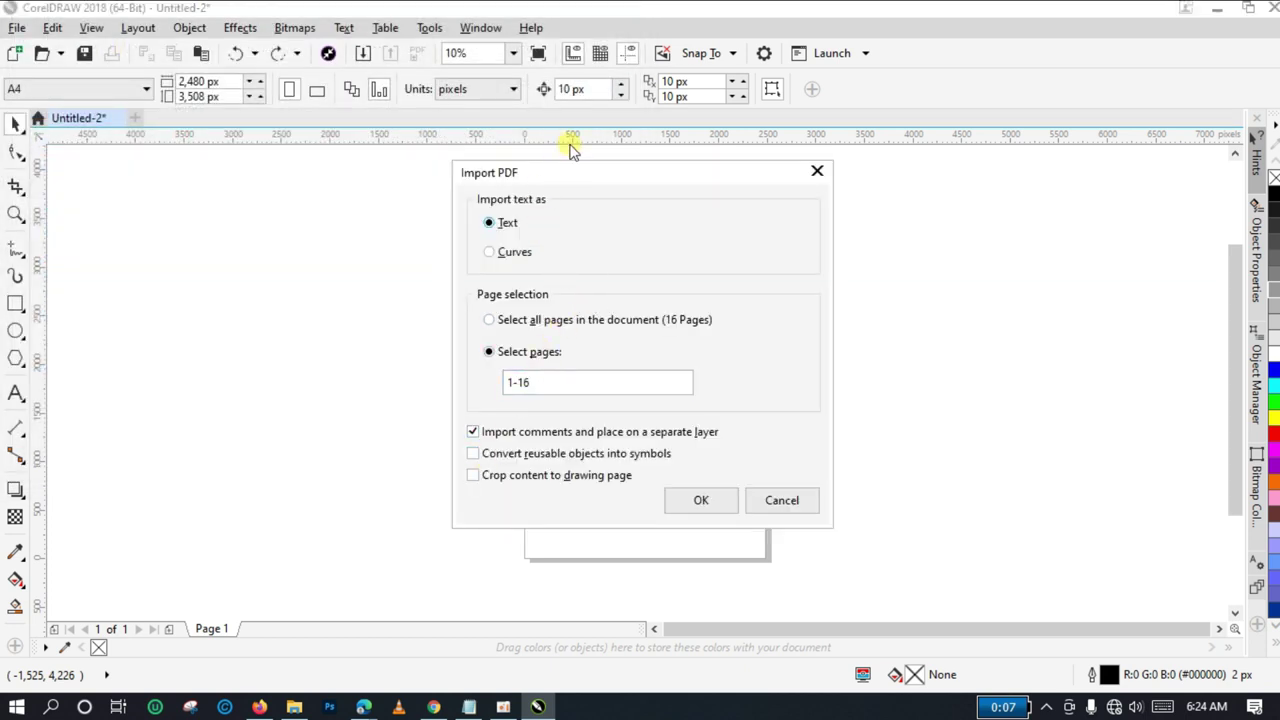
Change the Select pages range in the Import PDF dialog from 1-16 to 1-5.
left_click(530, 381)
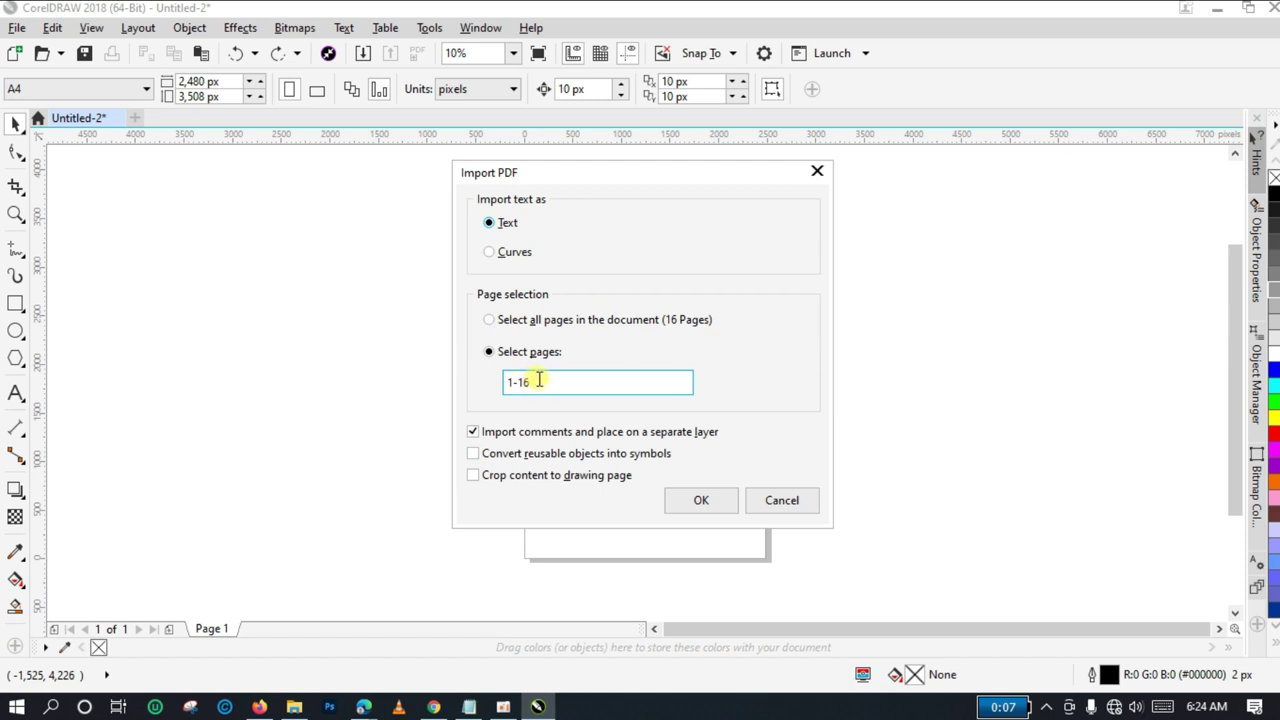
left_click_drag(539, 380, 506, 380)
left_click(579, 386)
left_click(538, 385)
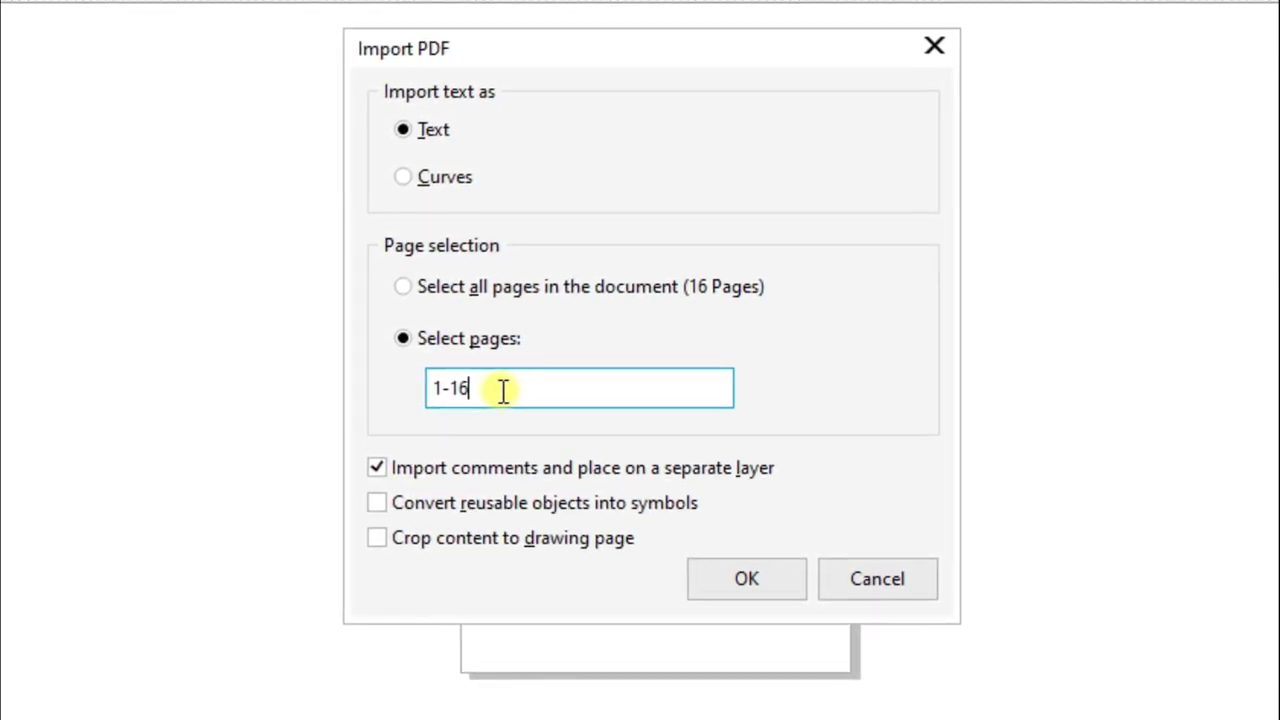
key("BackSpace")
key("BackSpace")
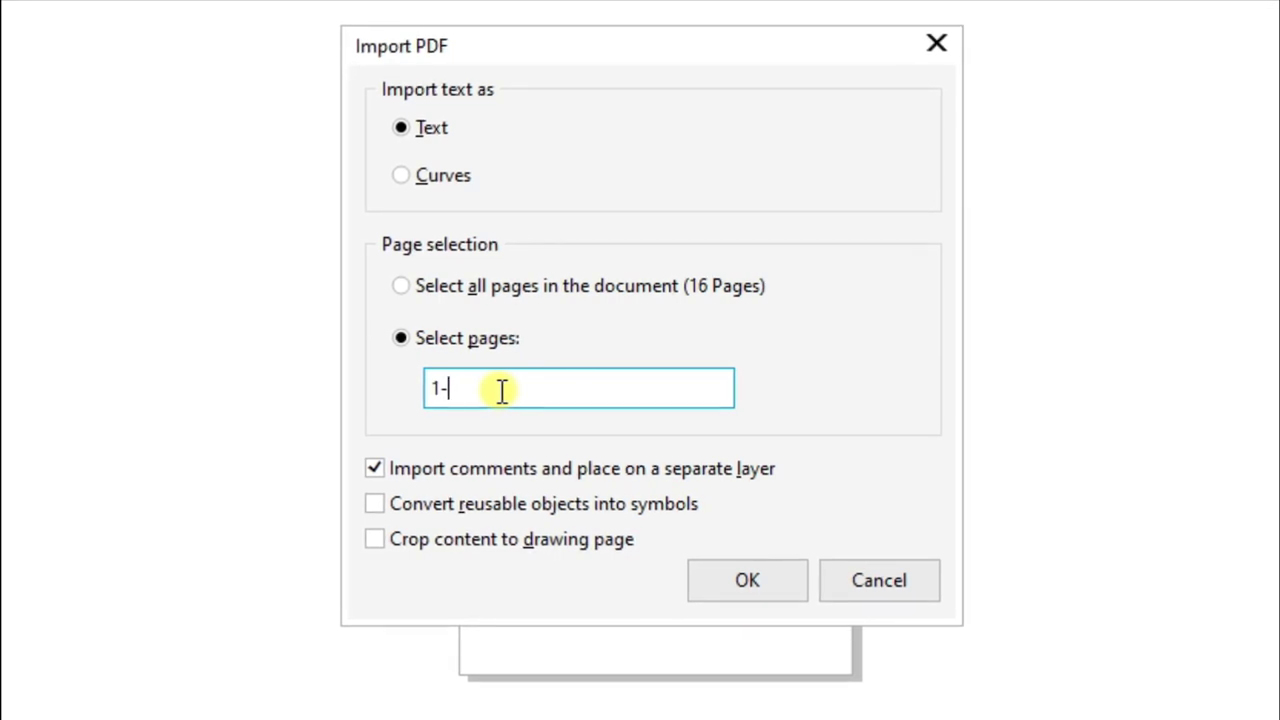
type("5")
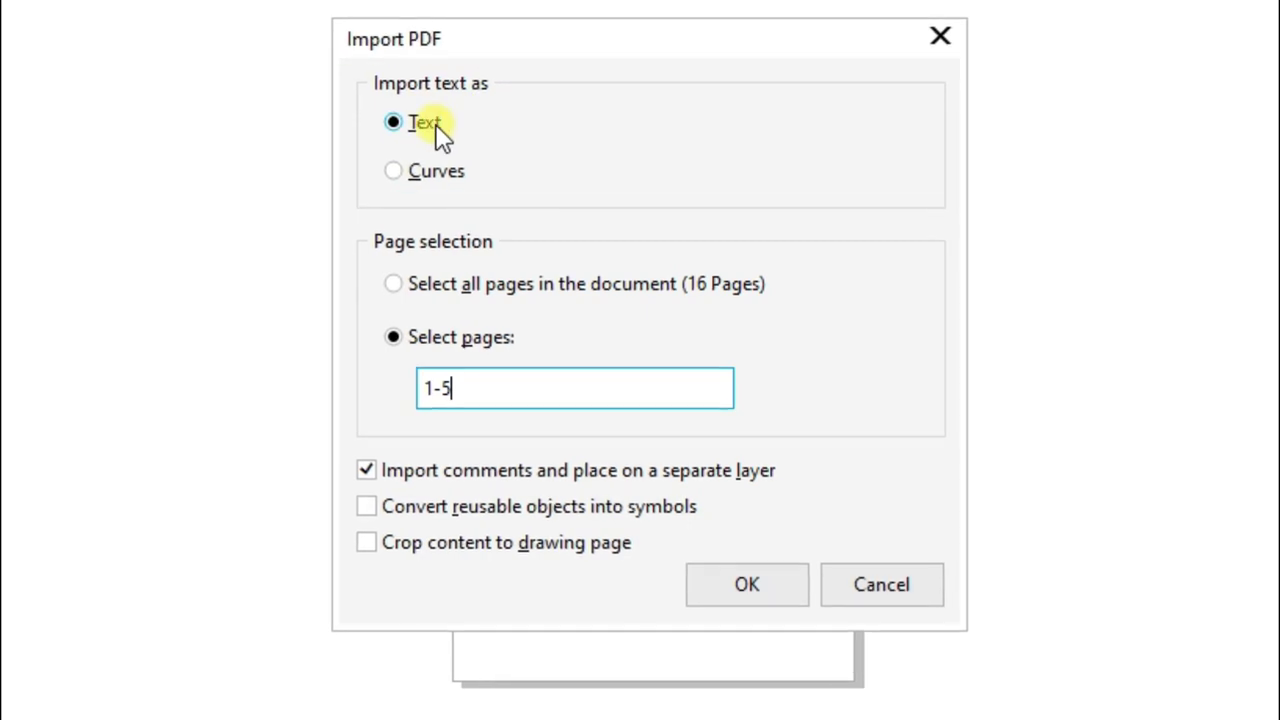
Leave Import text as set to Text and import pages 1-5 of the PDF.
left_click(420, 172)
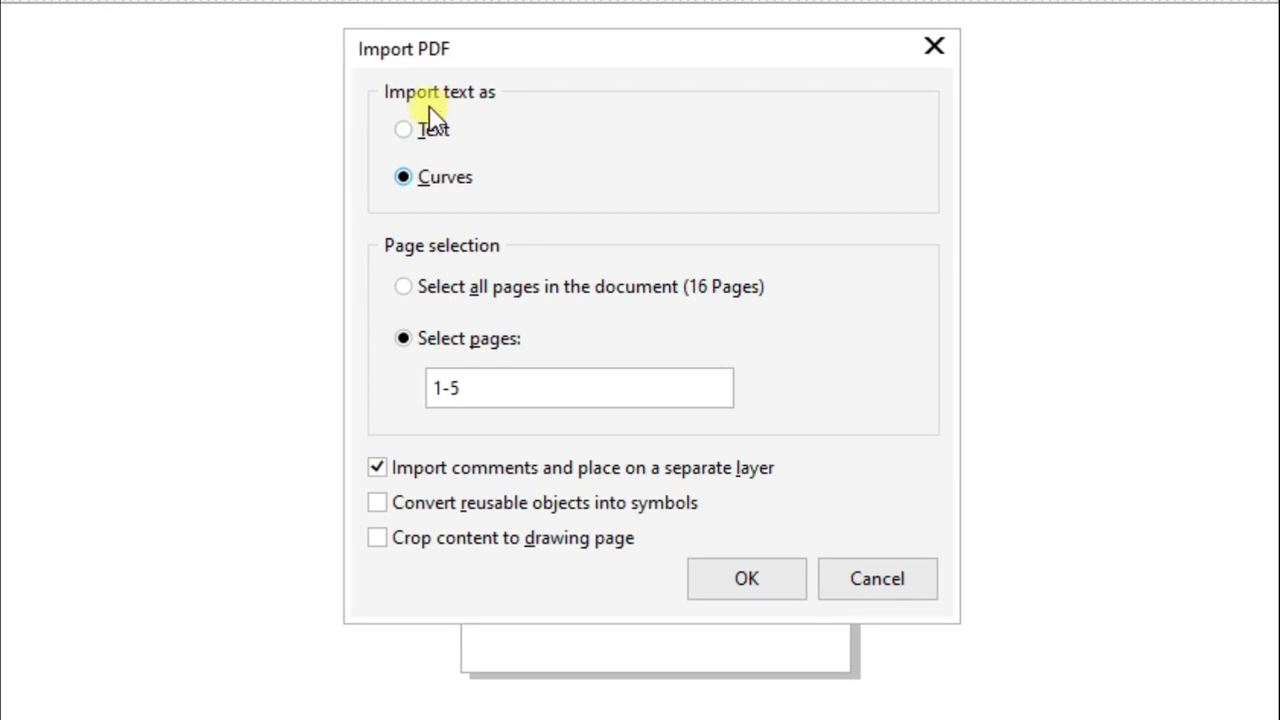
left_click(424, 129)
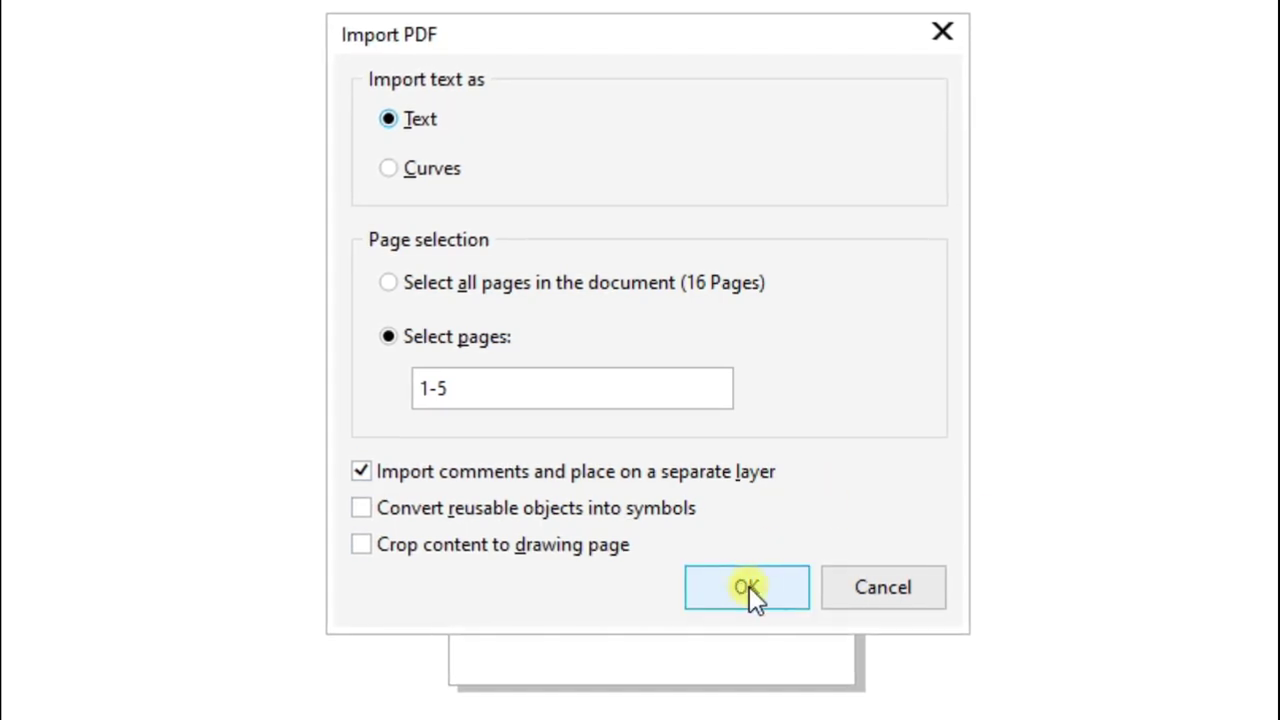
left_click(778, 590)
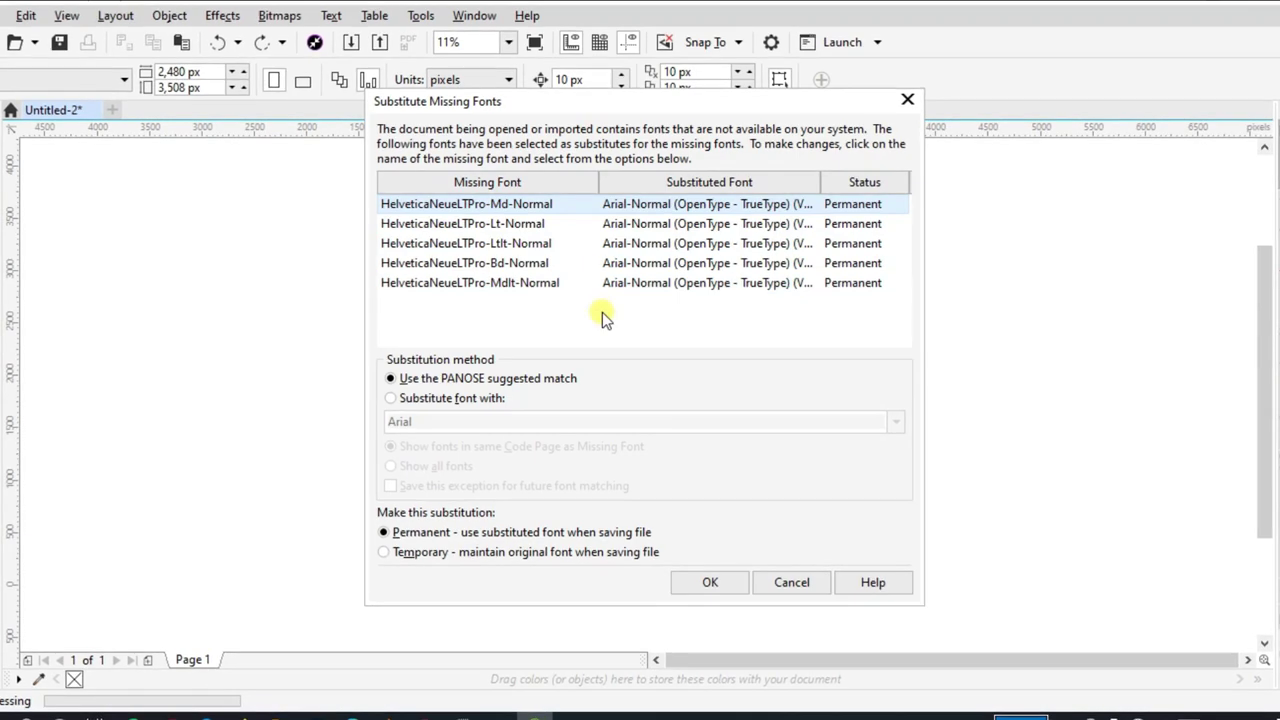
Make the Arial substitution for HelveticaNeueLTPro-Md-Normal temporary and accept the font substitutions.
left_click_drag(603, 182, 585, 177)
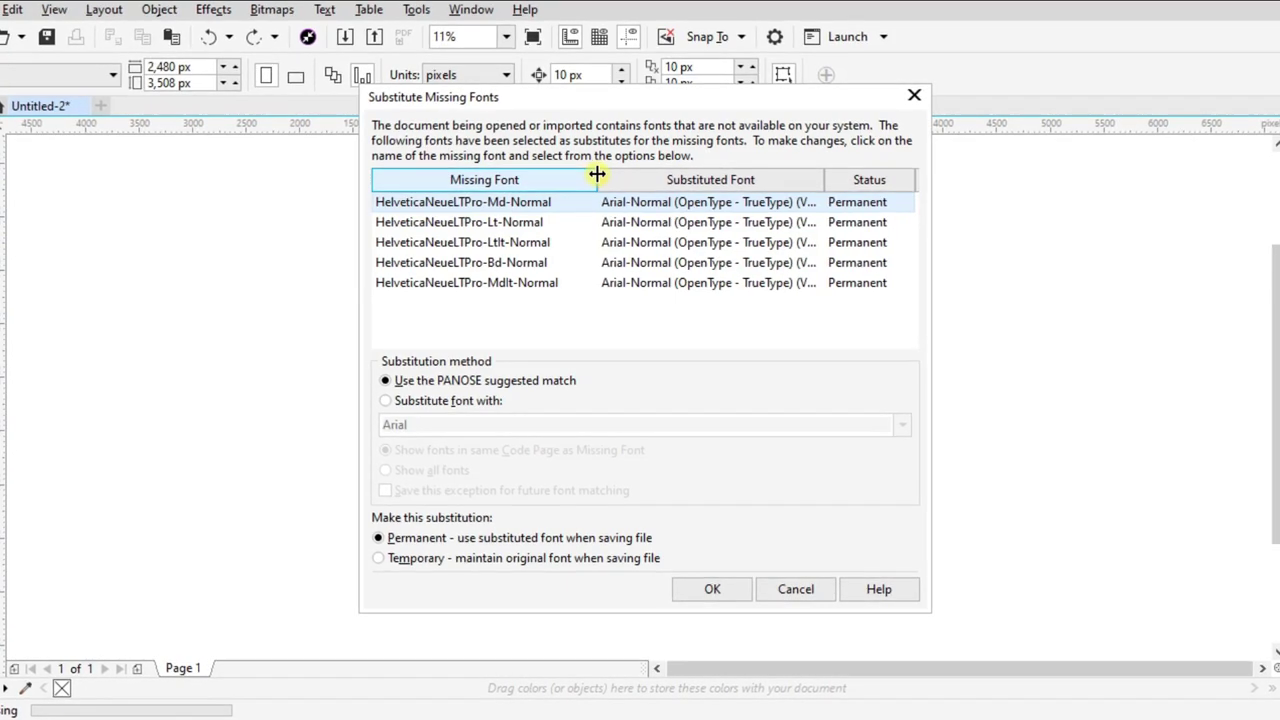
left_click(497, 202)
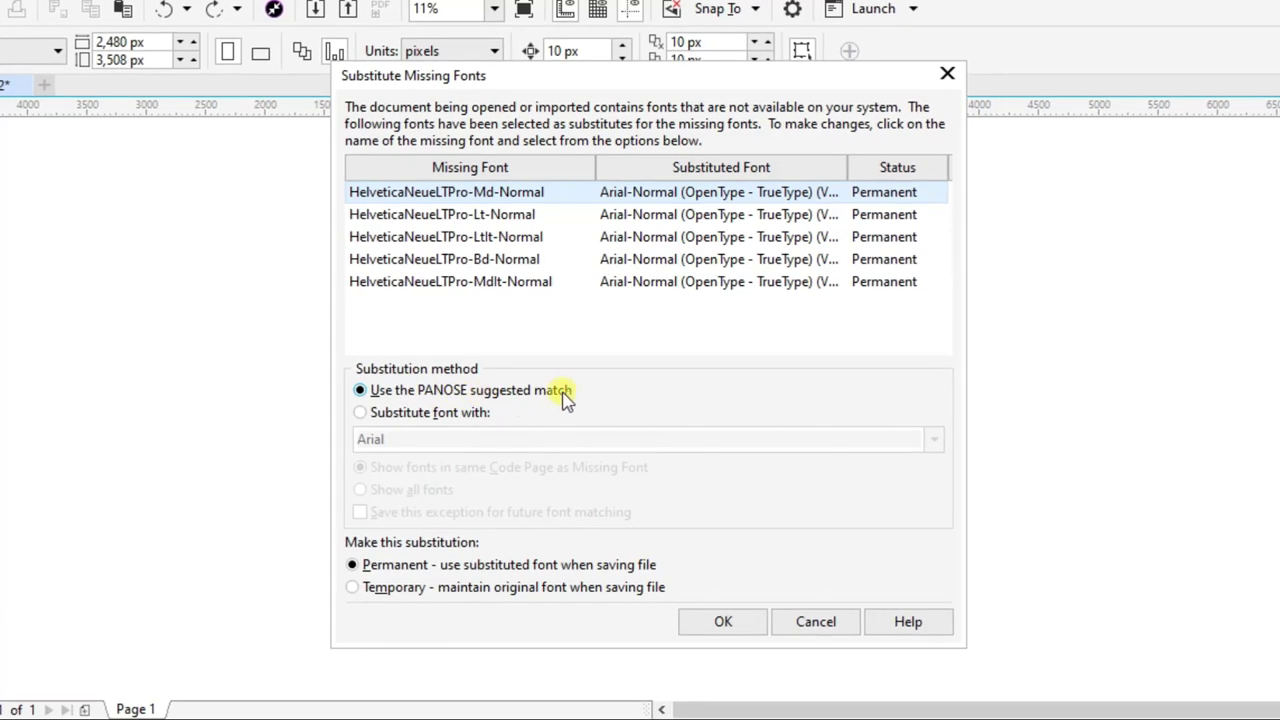
left_click(388, 594)
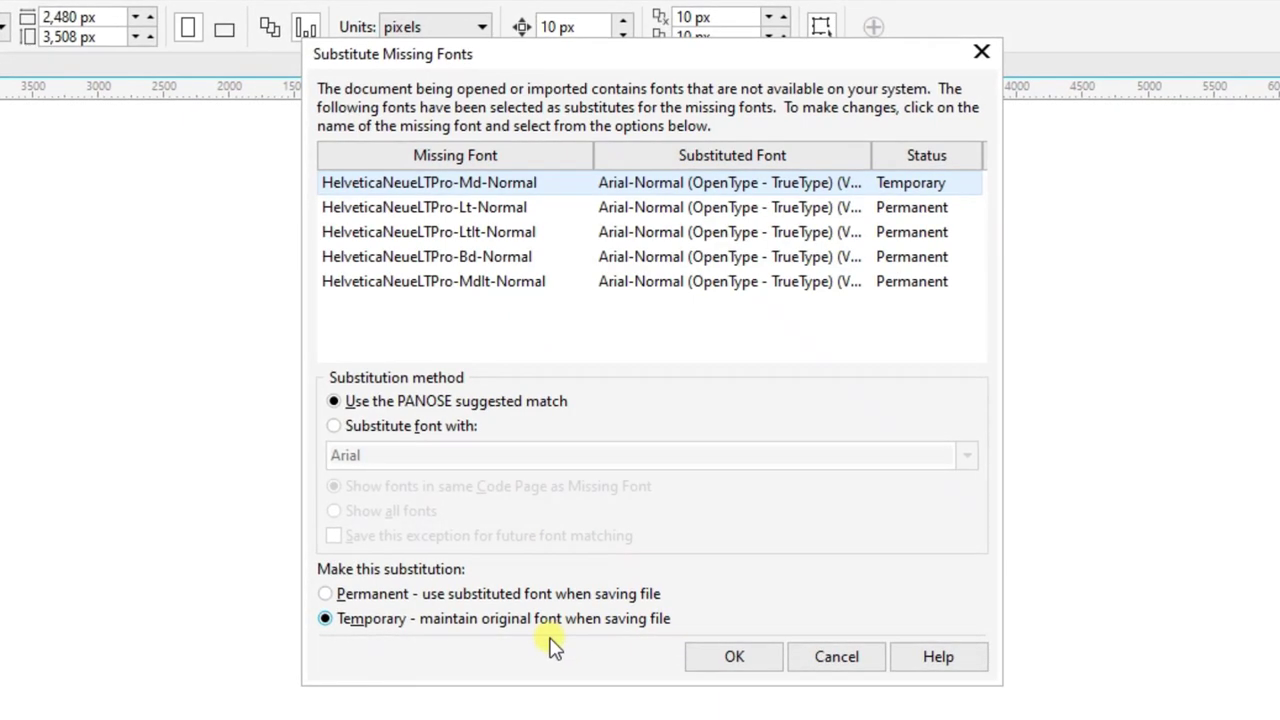
left_click(740, 668)
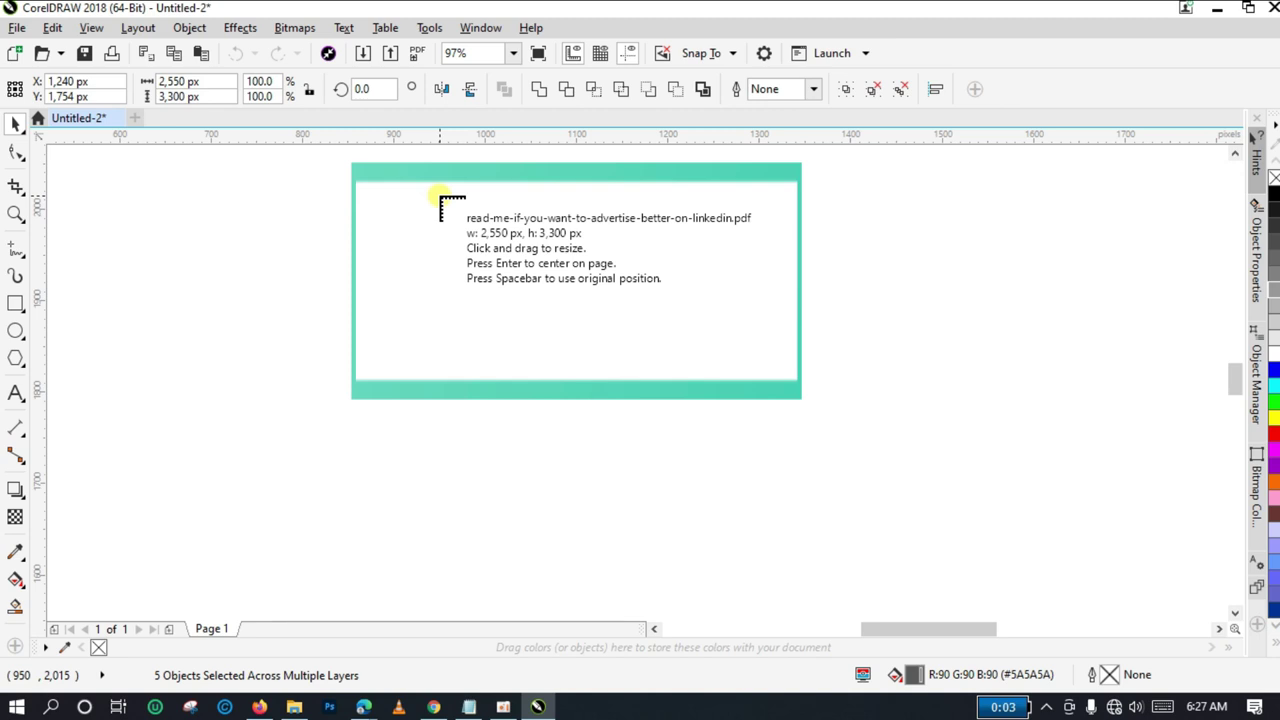
Place the PDF centred on Page 1, zoom out to the whole page, and deselect everything.
key("Return")
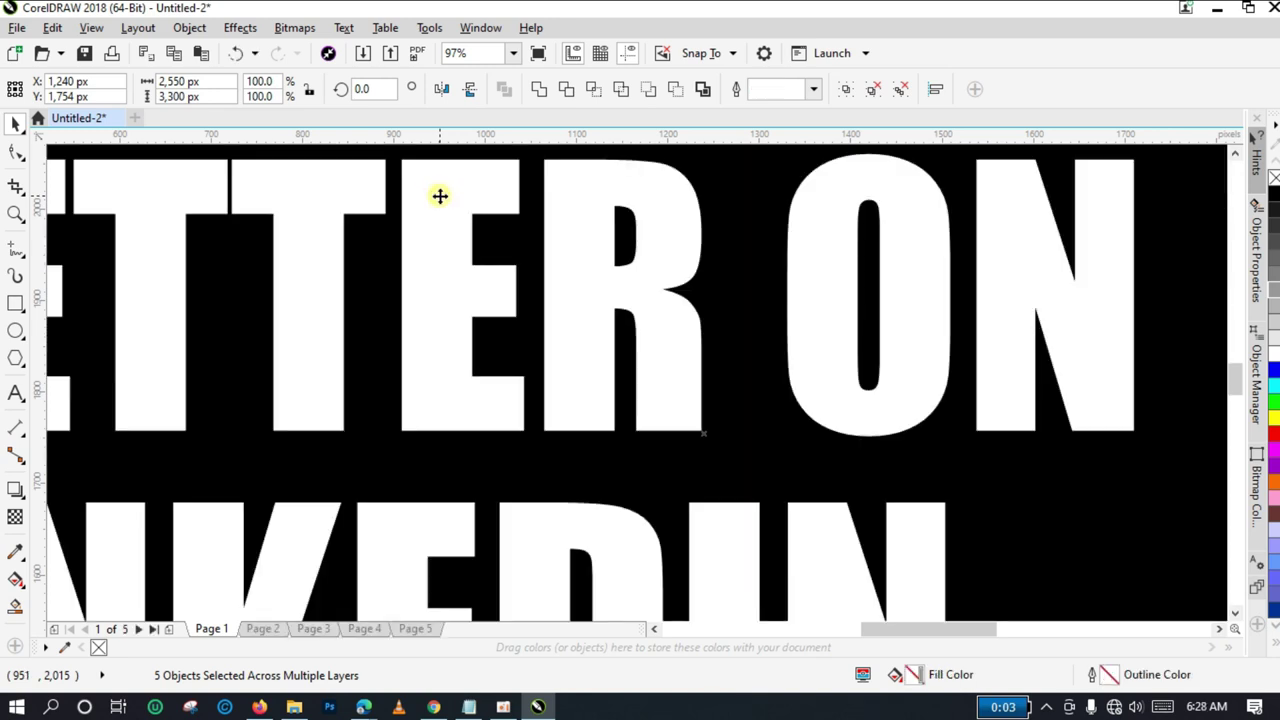
left_click(13, 215)
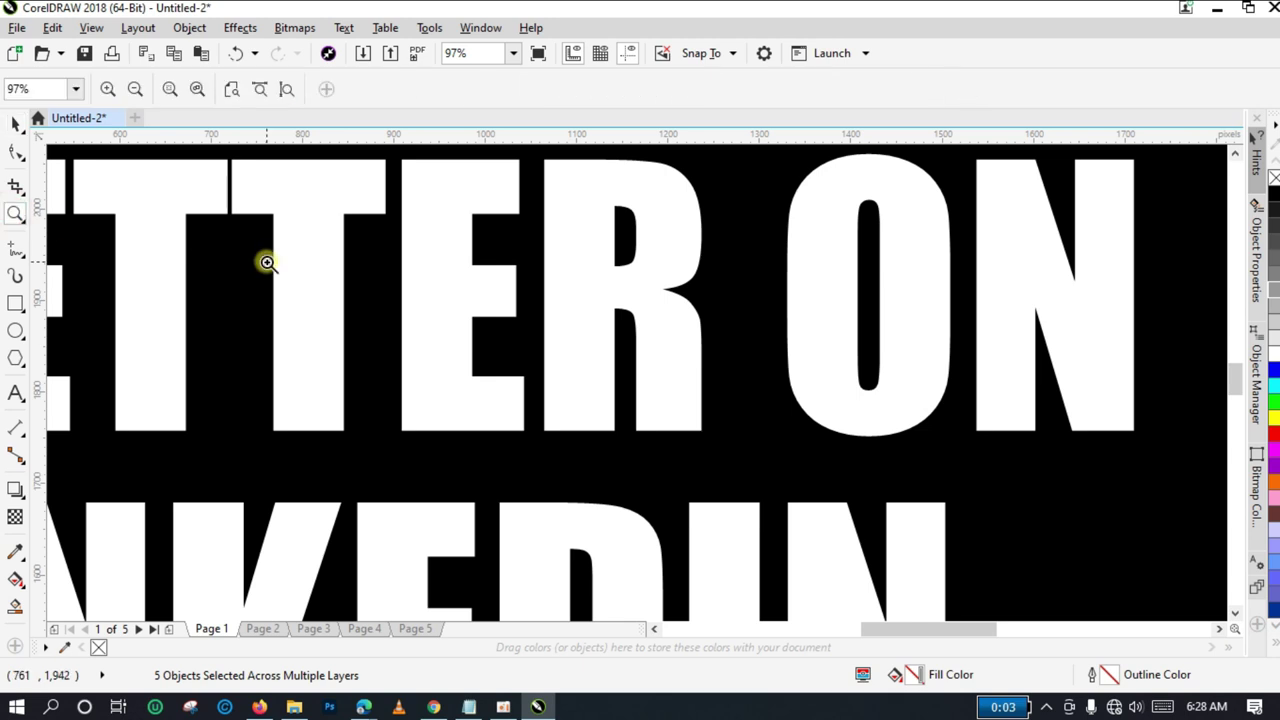
right_click(267, 262)
right_click(267, 262)
right_click(267, 262)
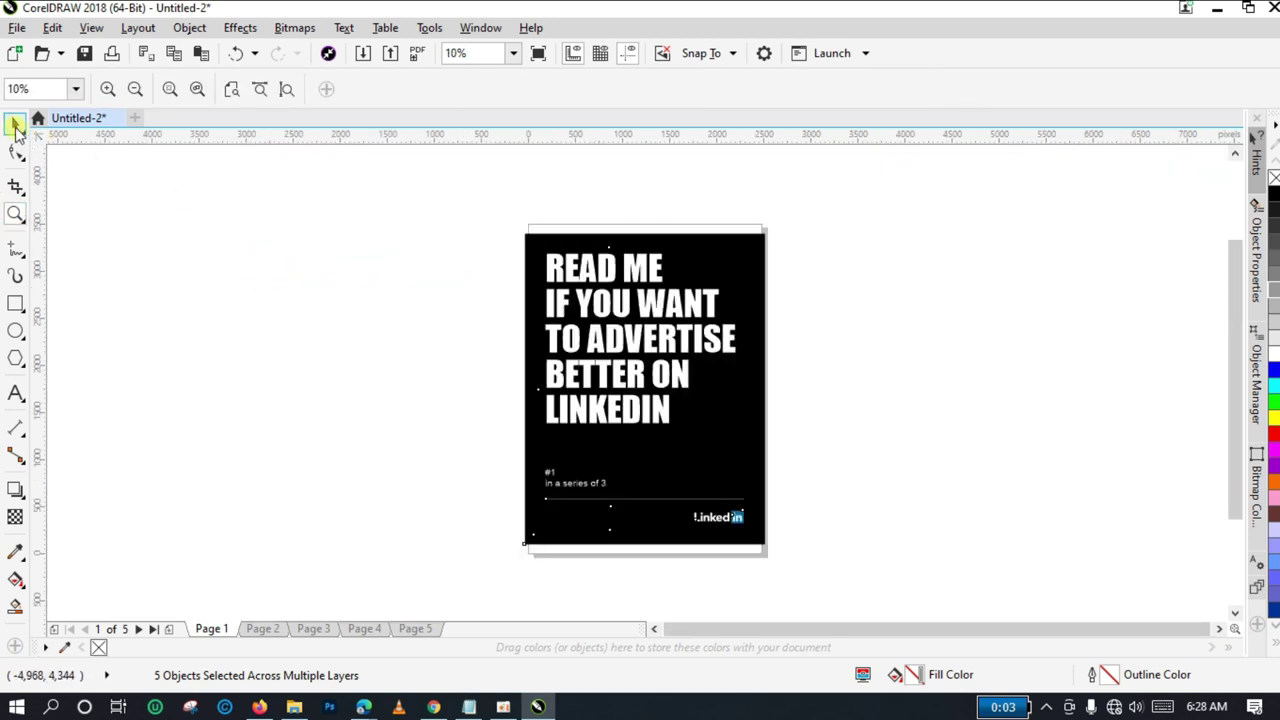
left_click(15, 125)
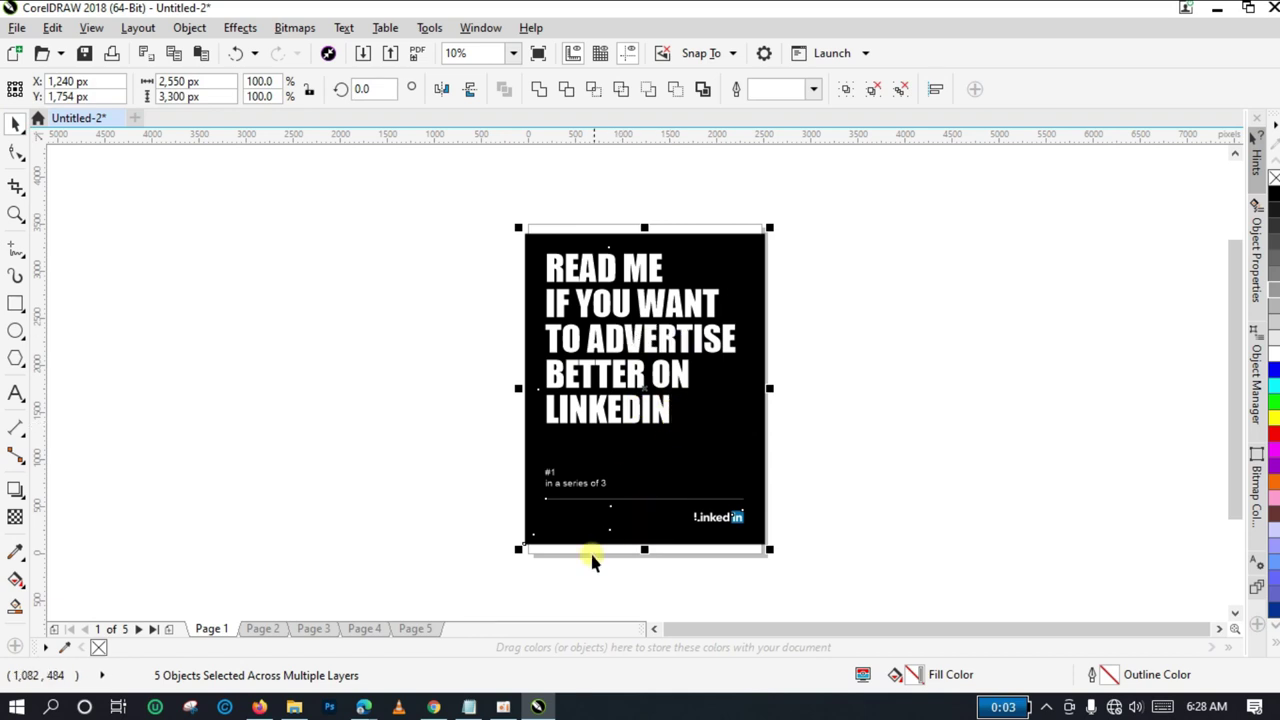
left_click(908, 403)
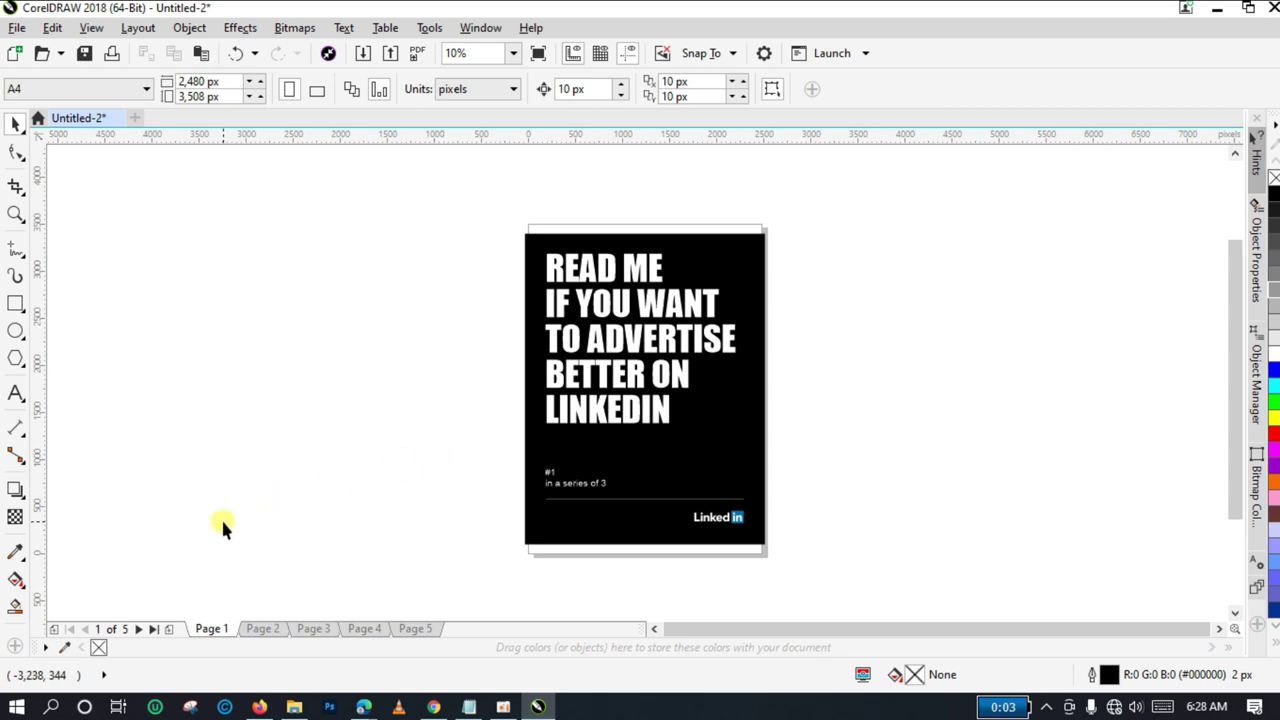
left_click(258, 628)
left_click(313, 628)
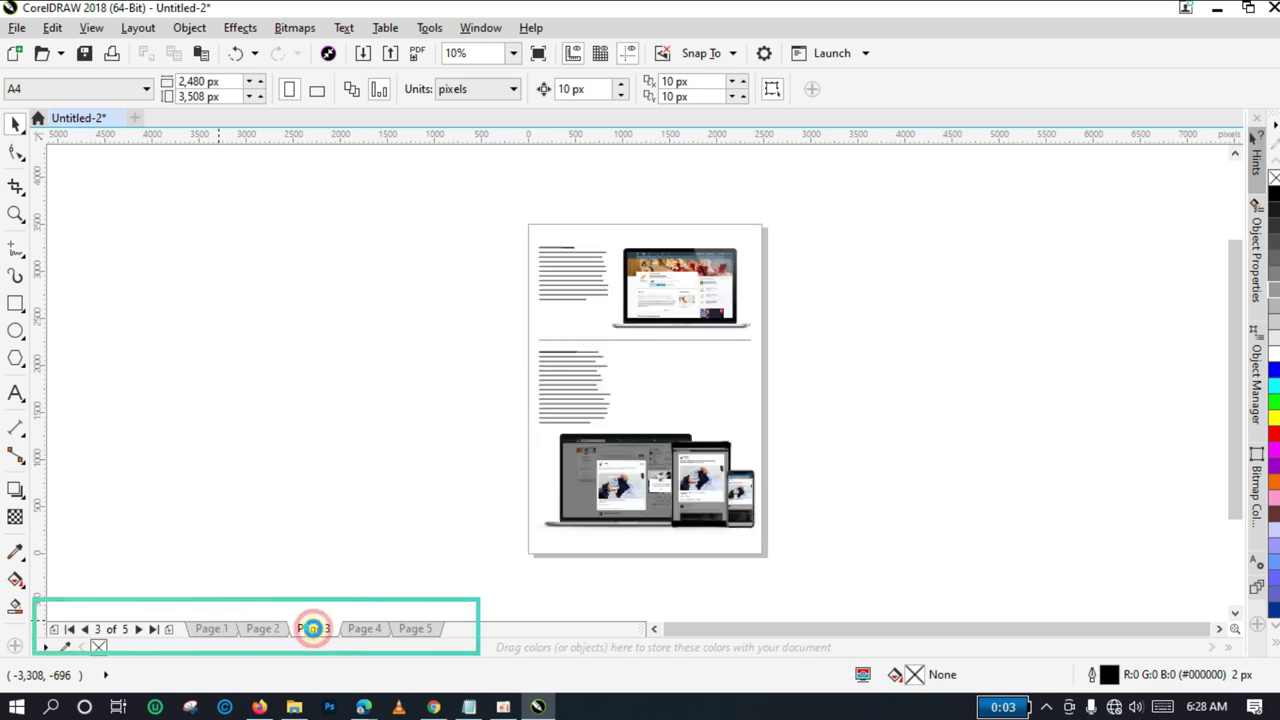
left_click(366, 629)
left_click(418, 630)
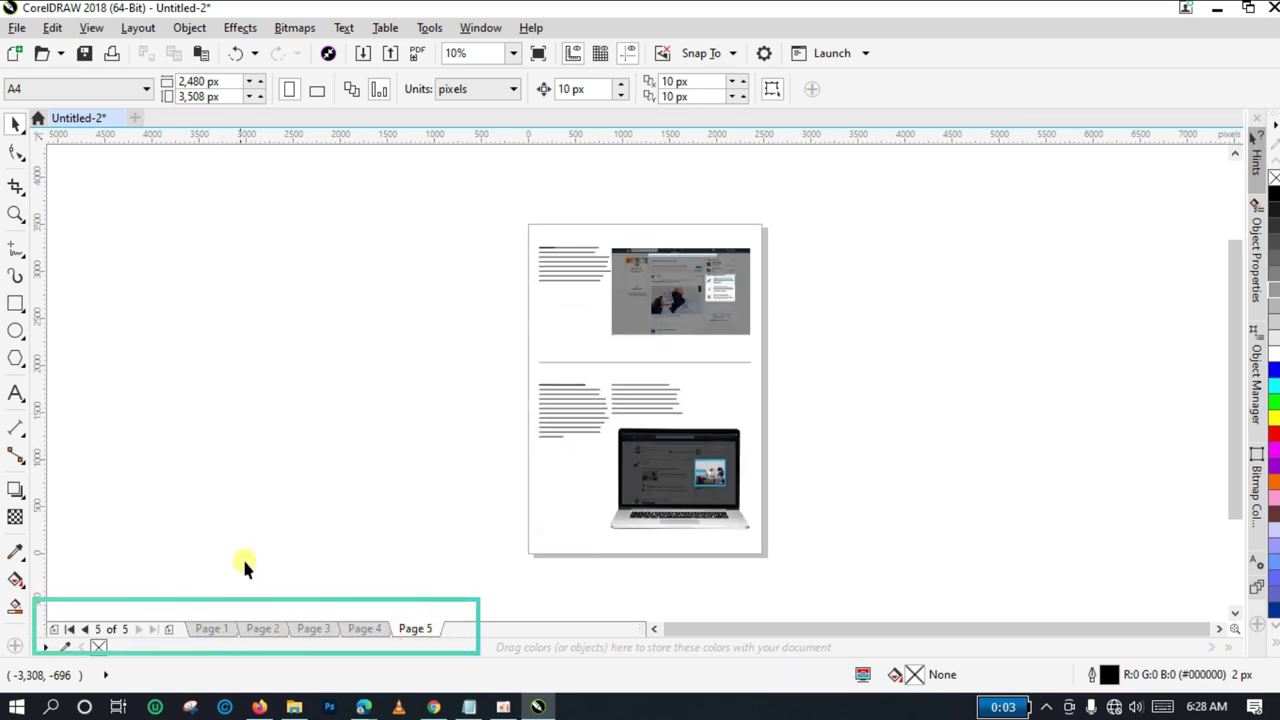
left_click(212, 628)
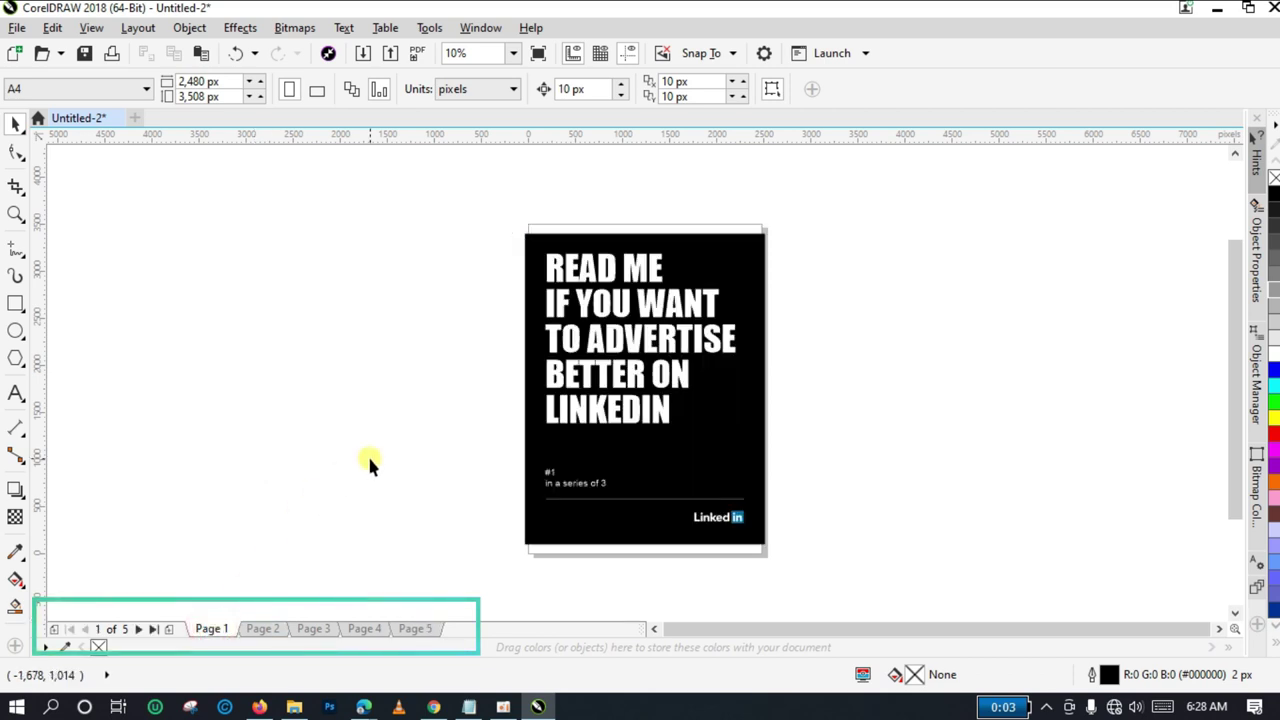
left_click(14, 215)
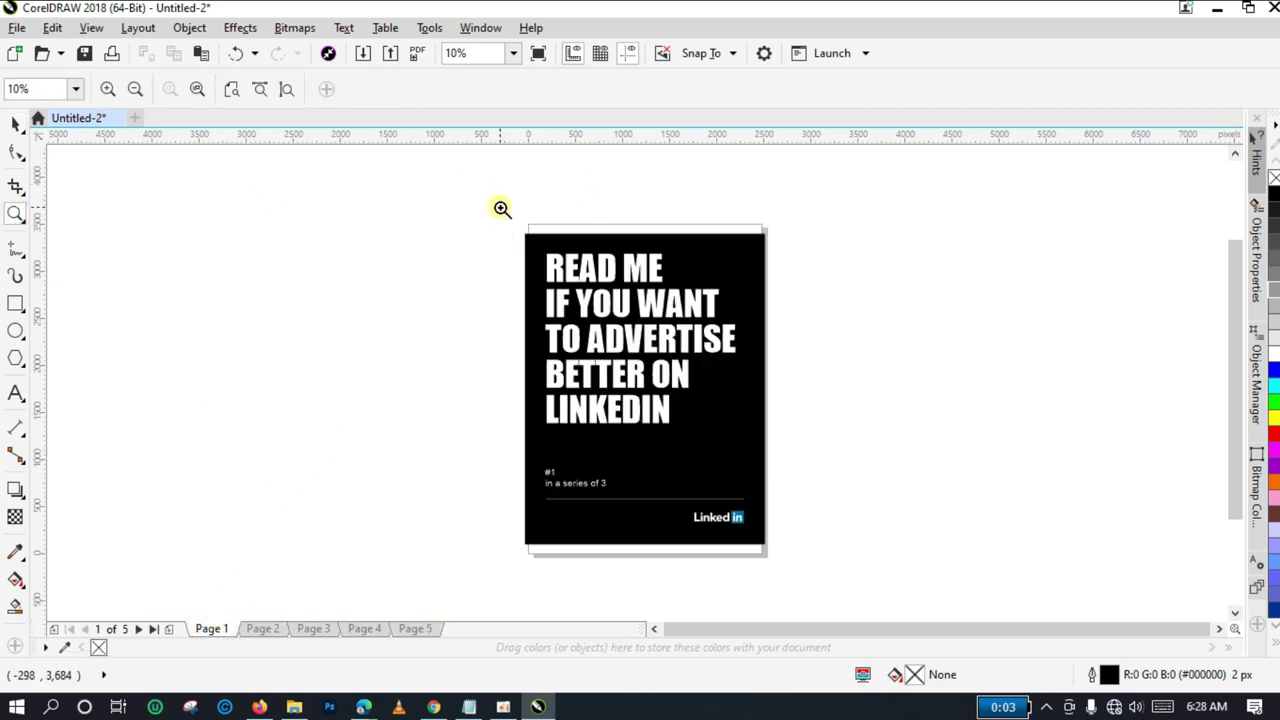
left_click_drag(501, 208, 814, 591)
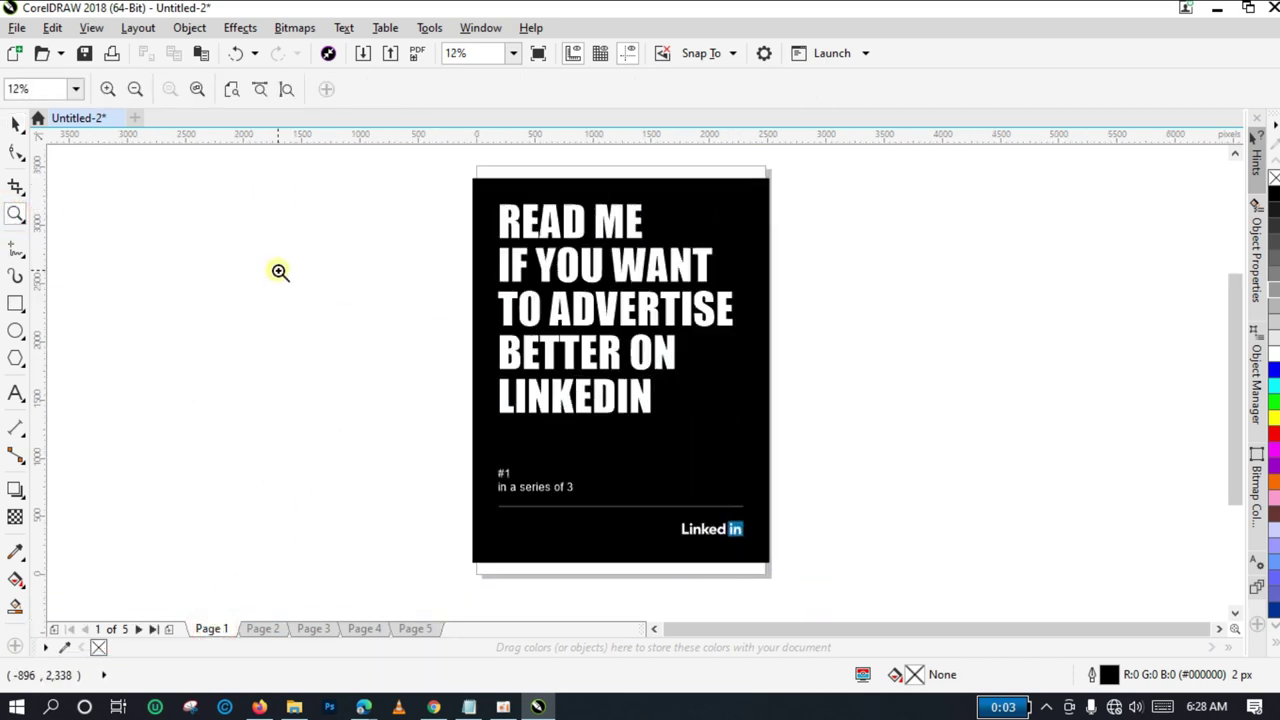
left_click(15, 124)
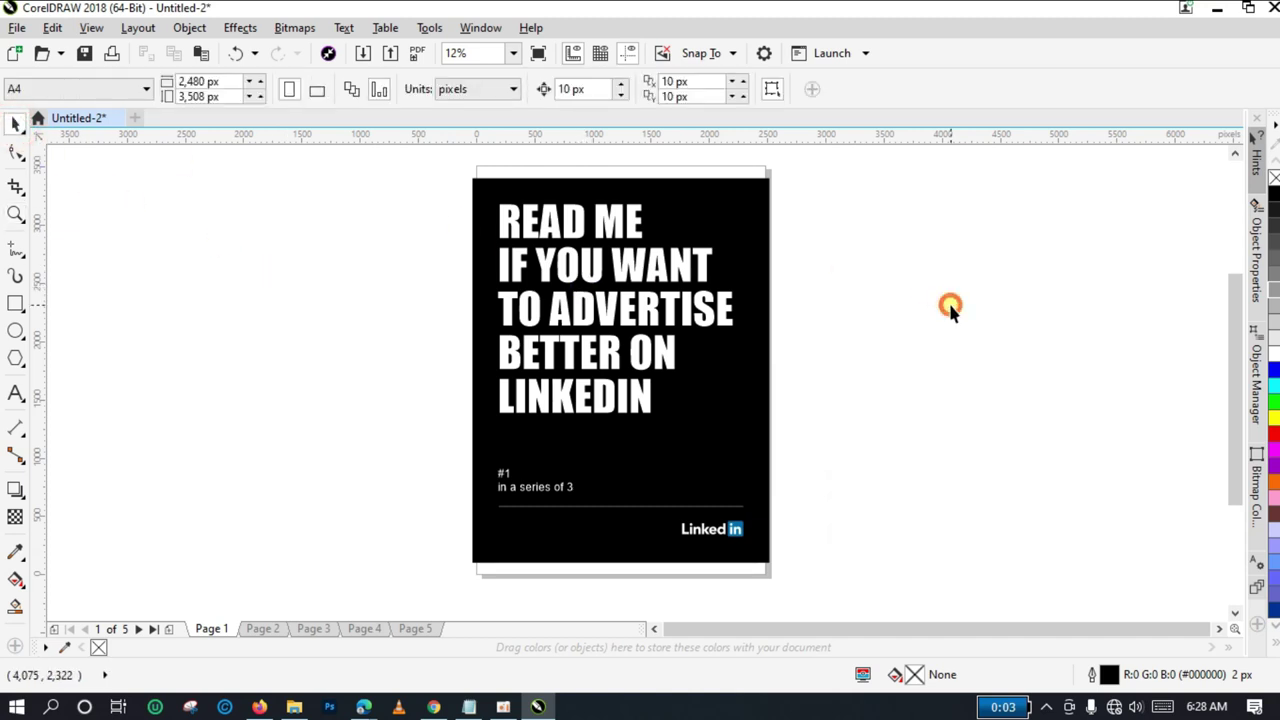
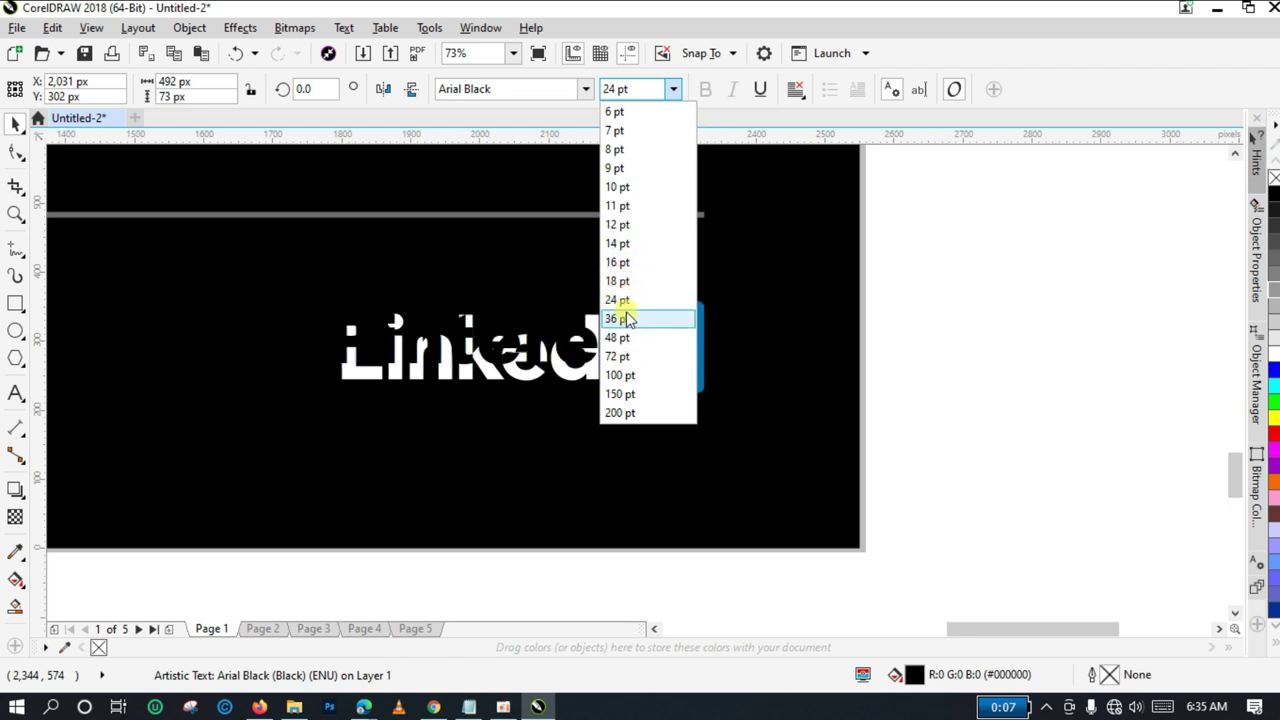
Place white 24 pt 'Pinterest' text beside the in square and delete the 'Linked' wordmark.
left_click(625, 318)
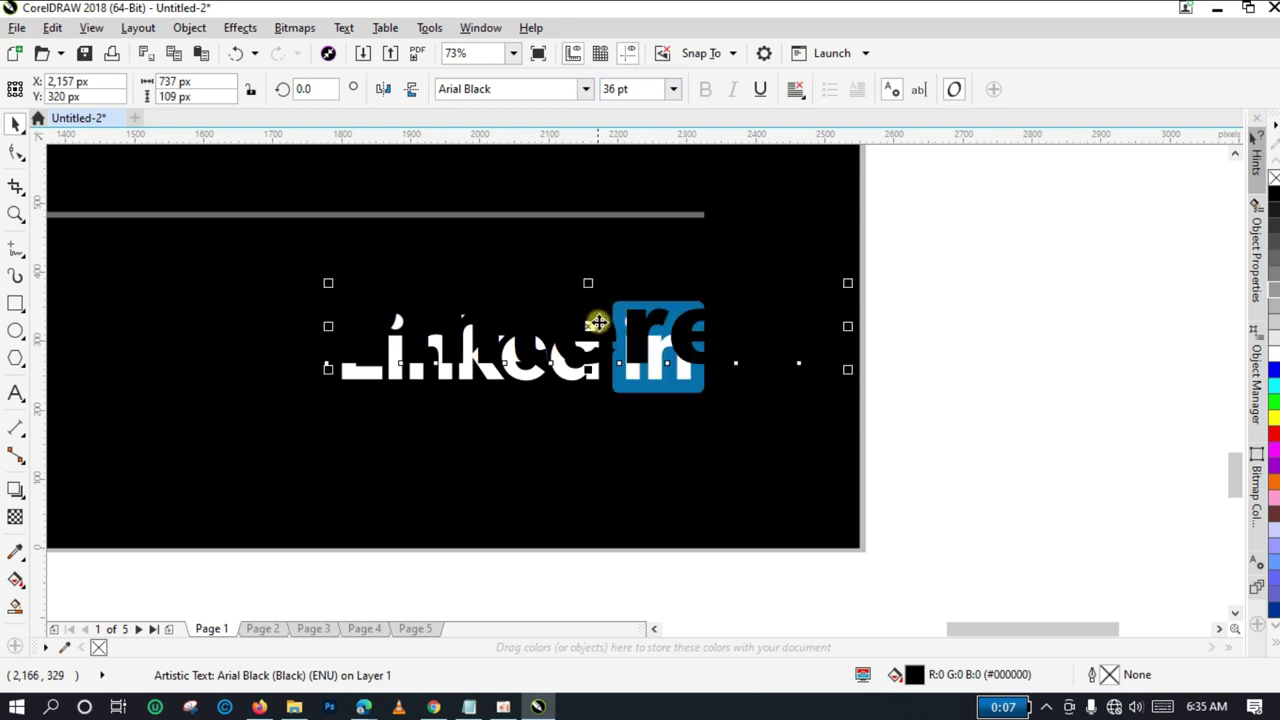
left_click_drag(586, 330, 965, 430)
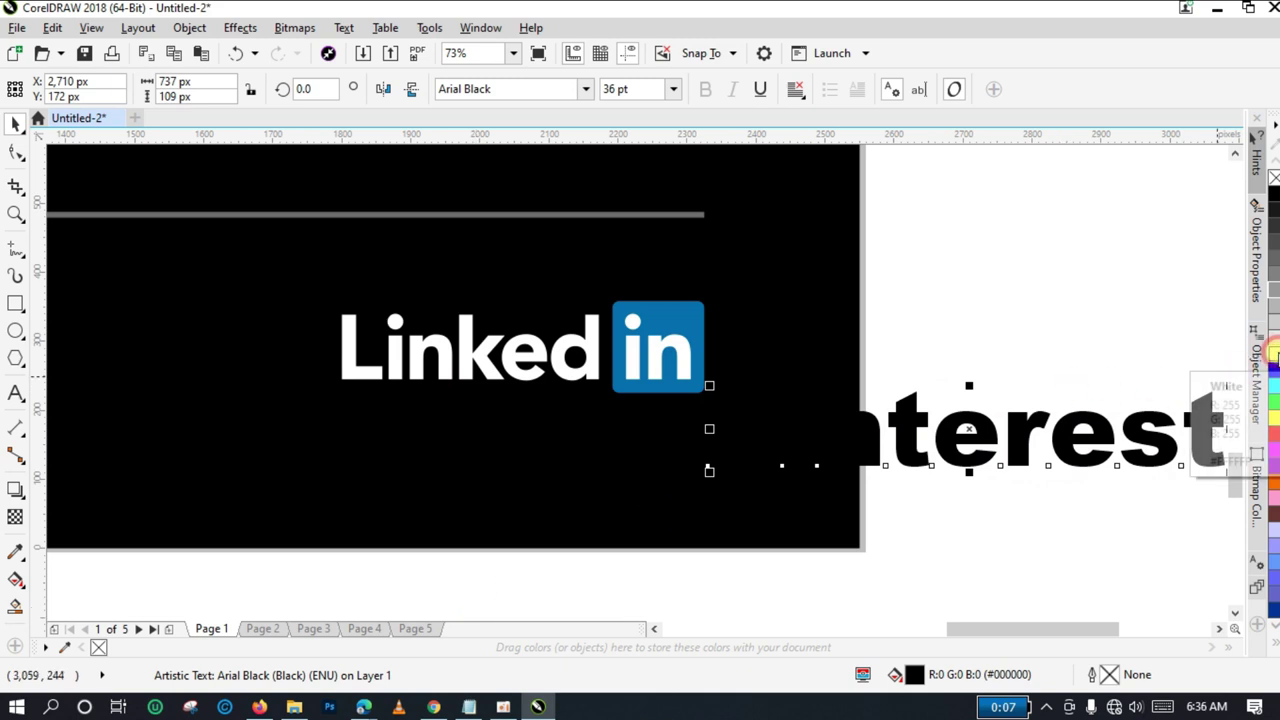
left_click(1273, 352)
left_click_drag(972, 428, 447, 430)
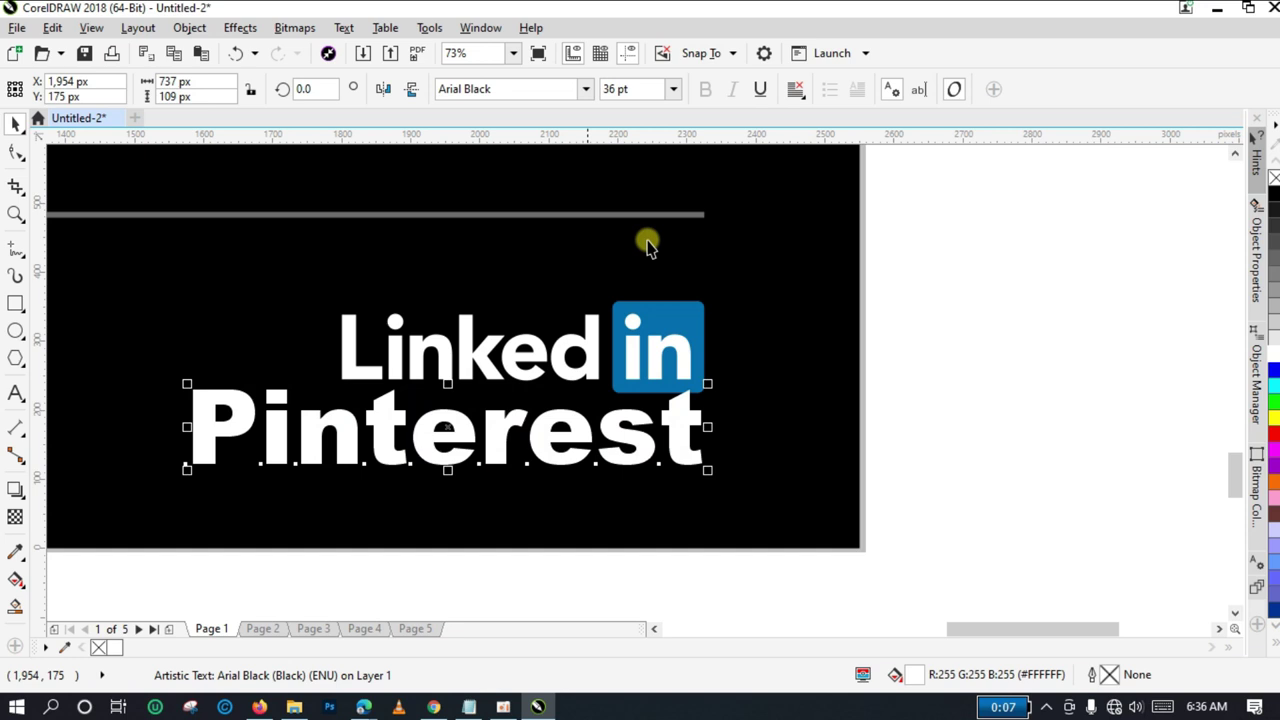
left_click(673, 89)
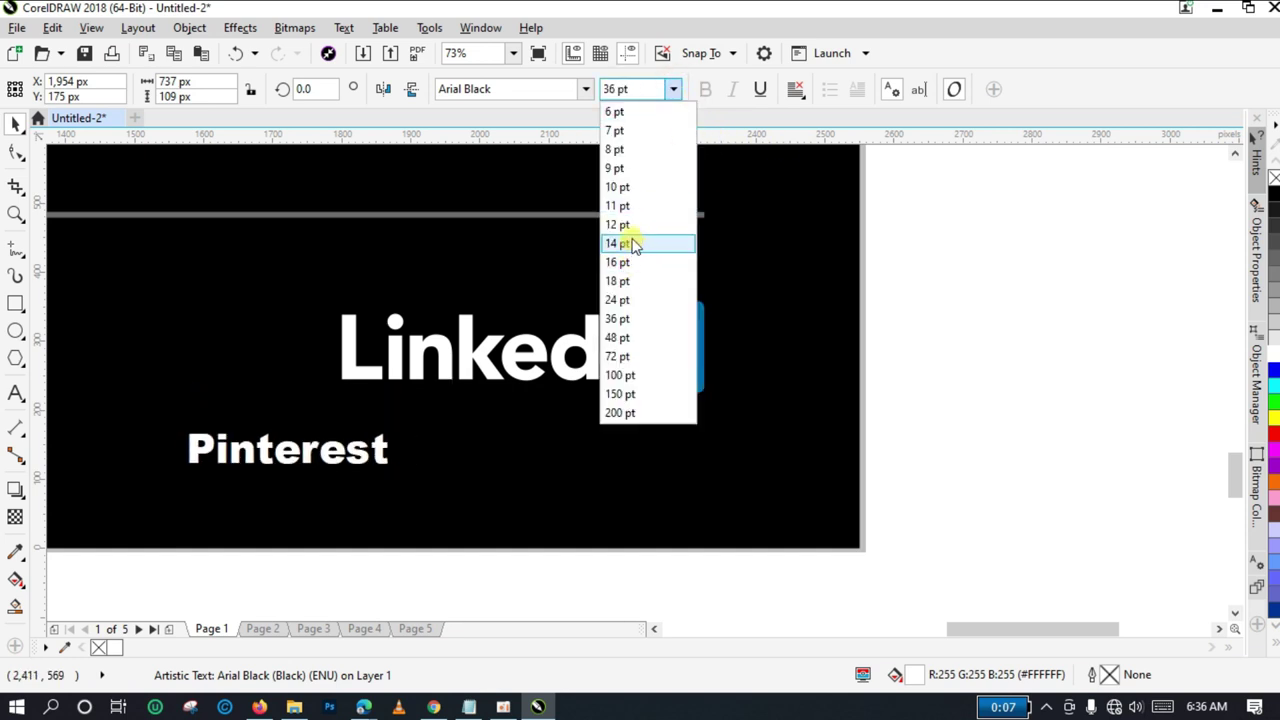
left_click(621, 301)
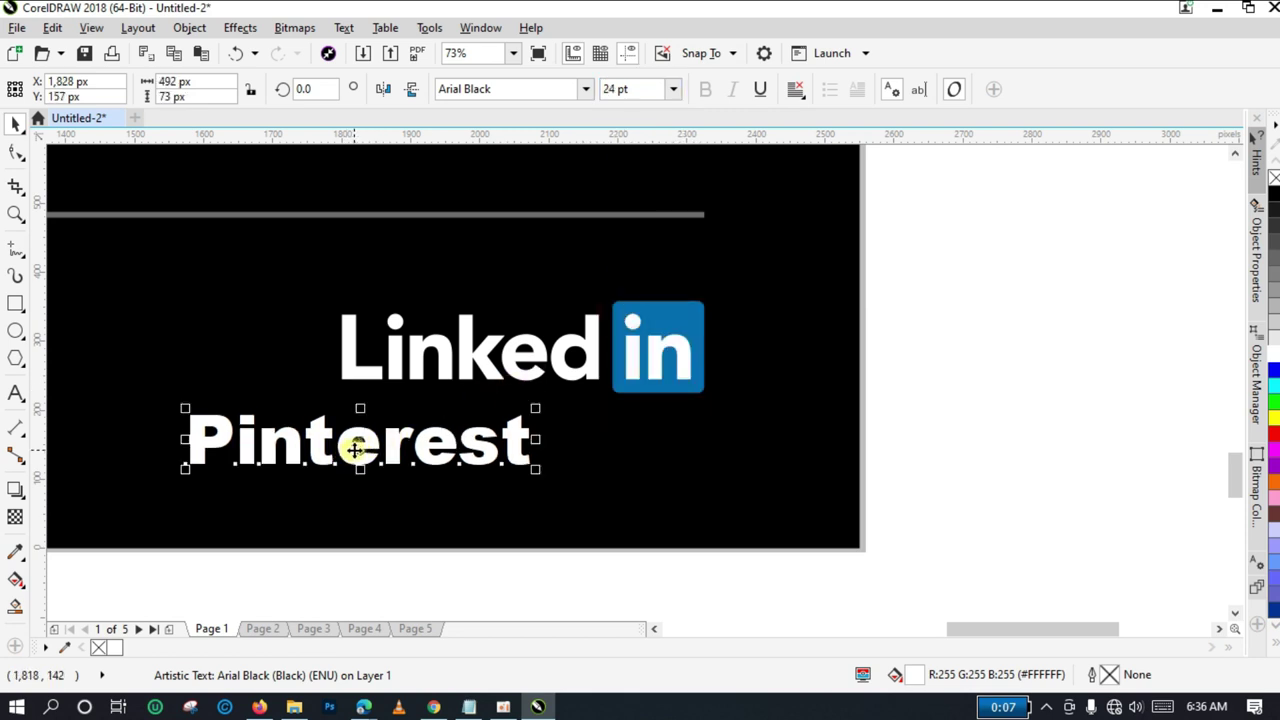
left_click_drag(363, 443, 437, 430)
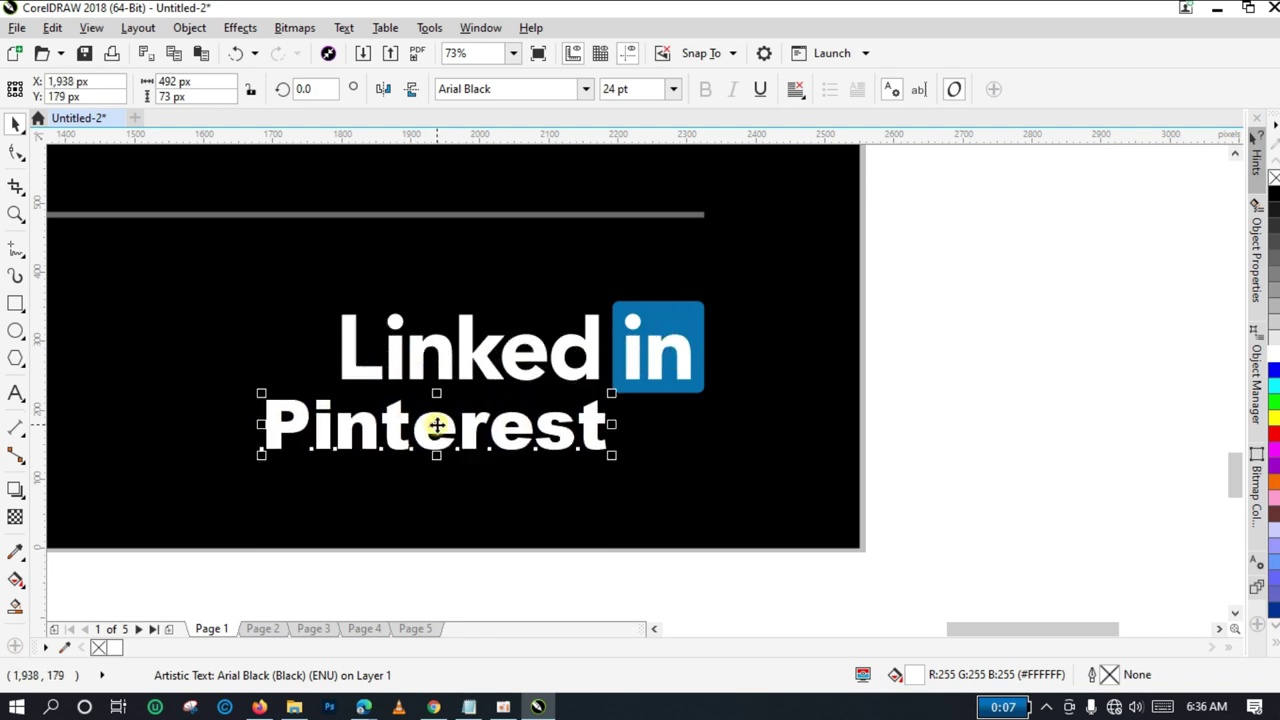
left_click(483, 362)
key("Delete")
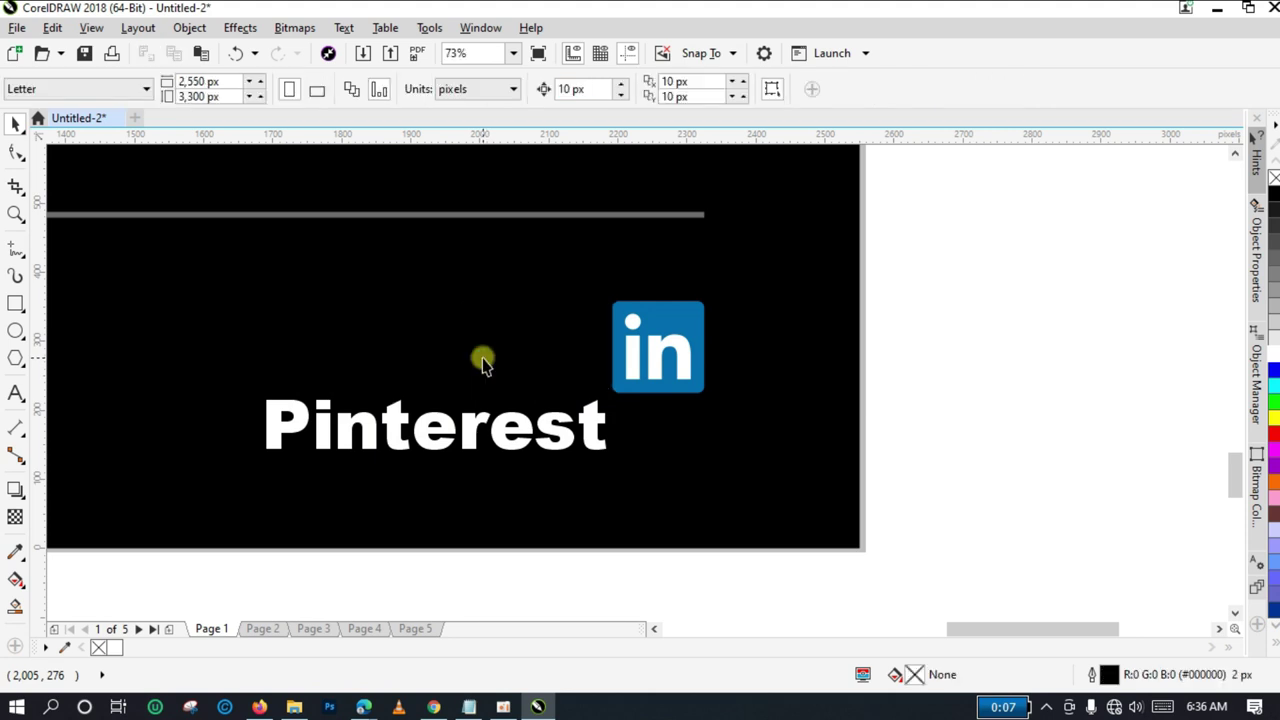
Align the Pinterest text and the in logo on their vertical centres.
left_click(558, 432)
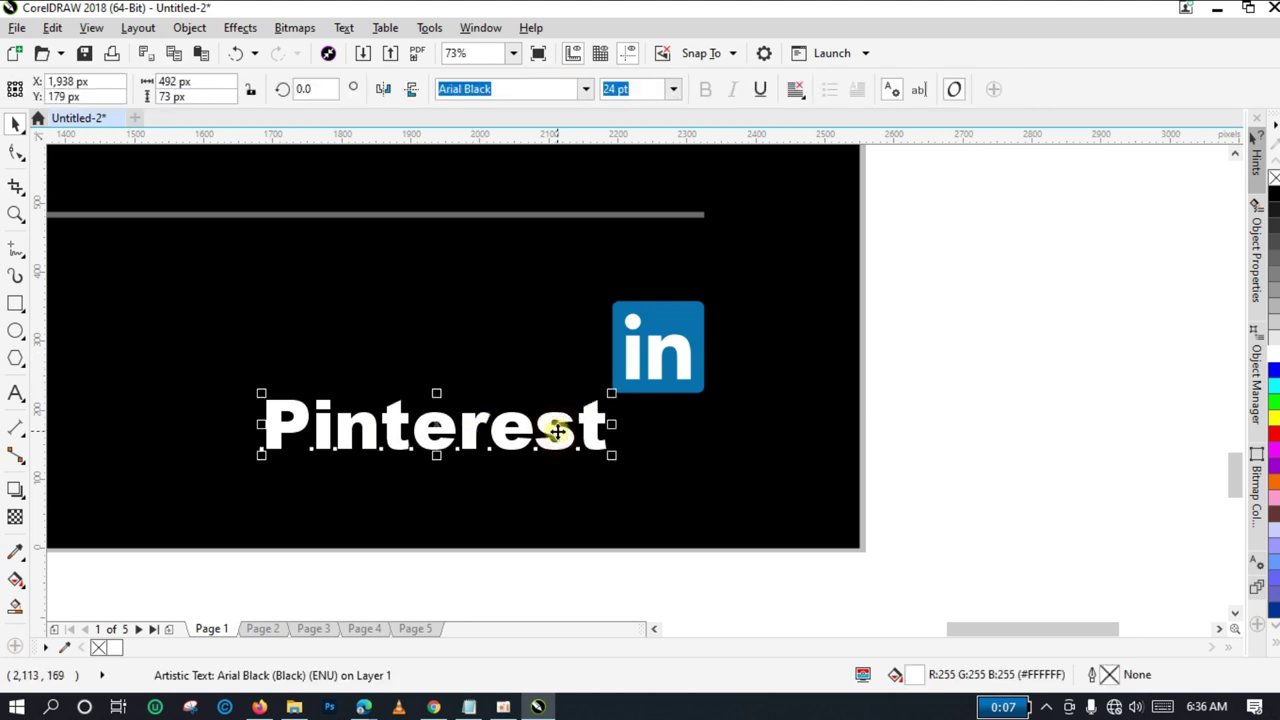
left_click(678, 326)
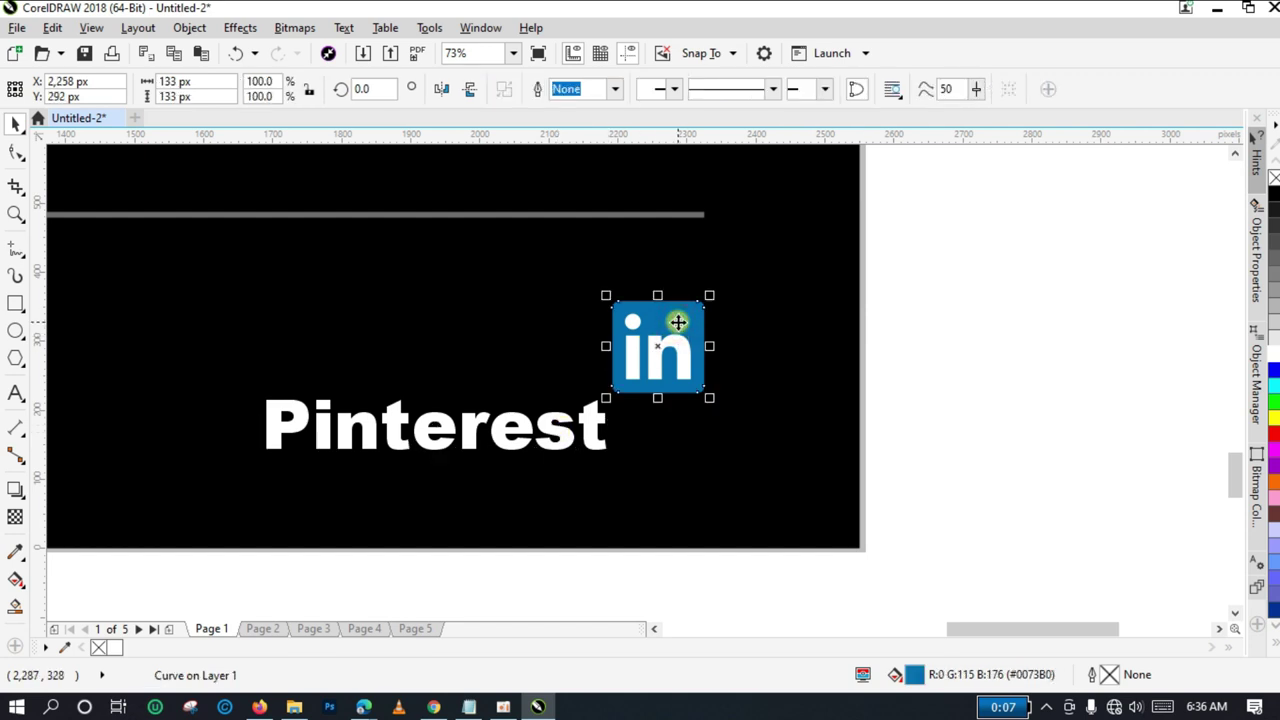
left_click(524, 423)
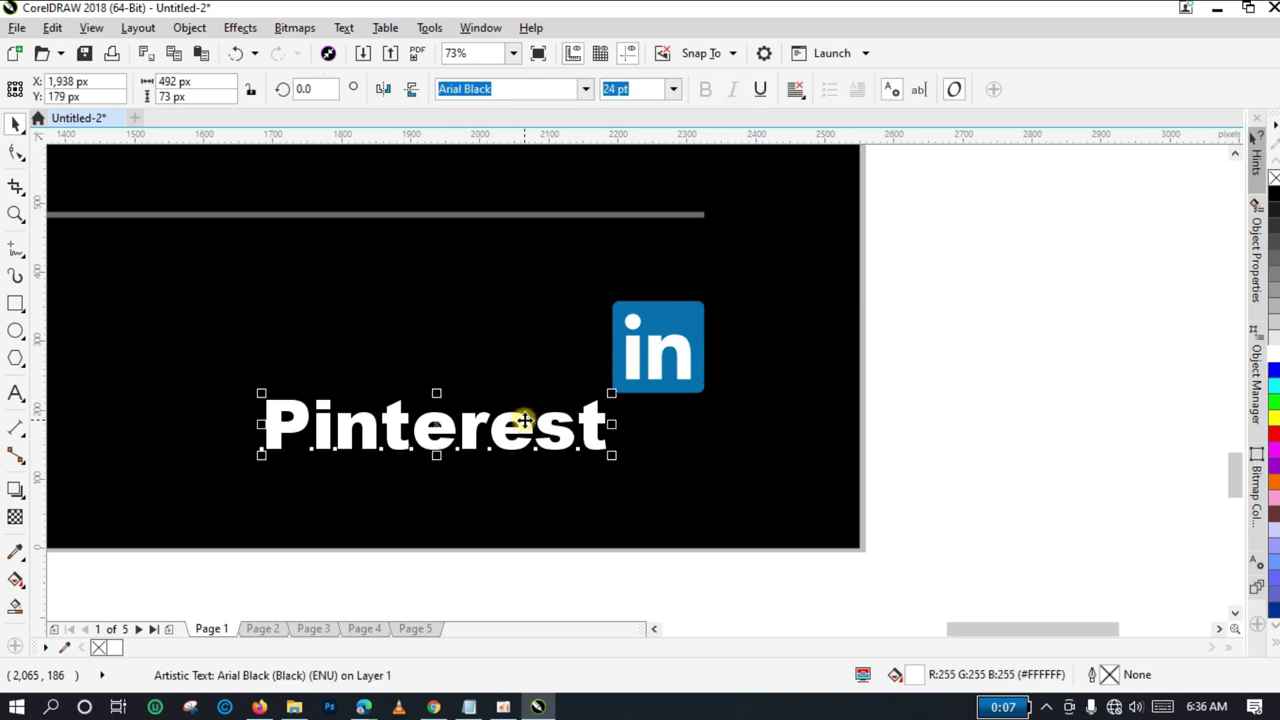
left_click(671, 322, "shift")
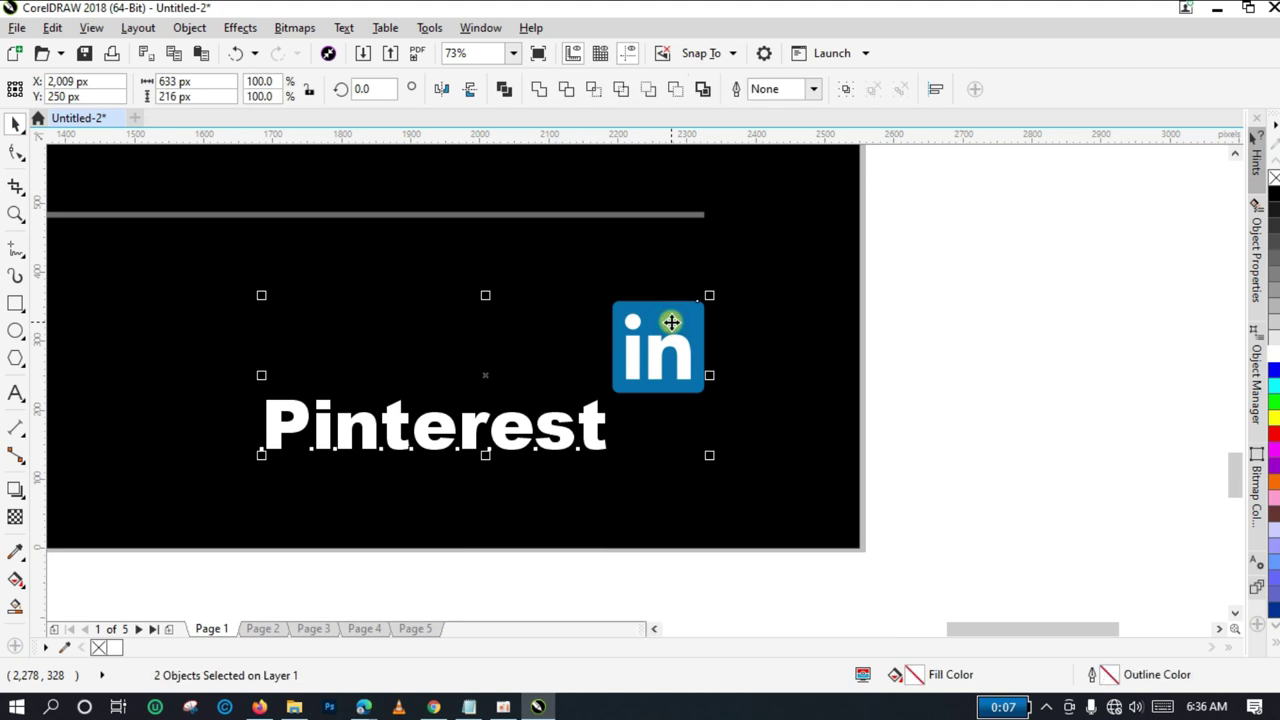
key("c")
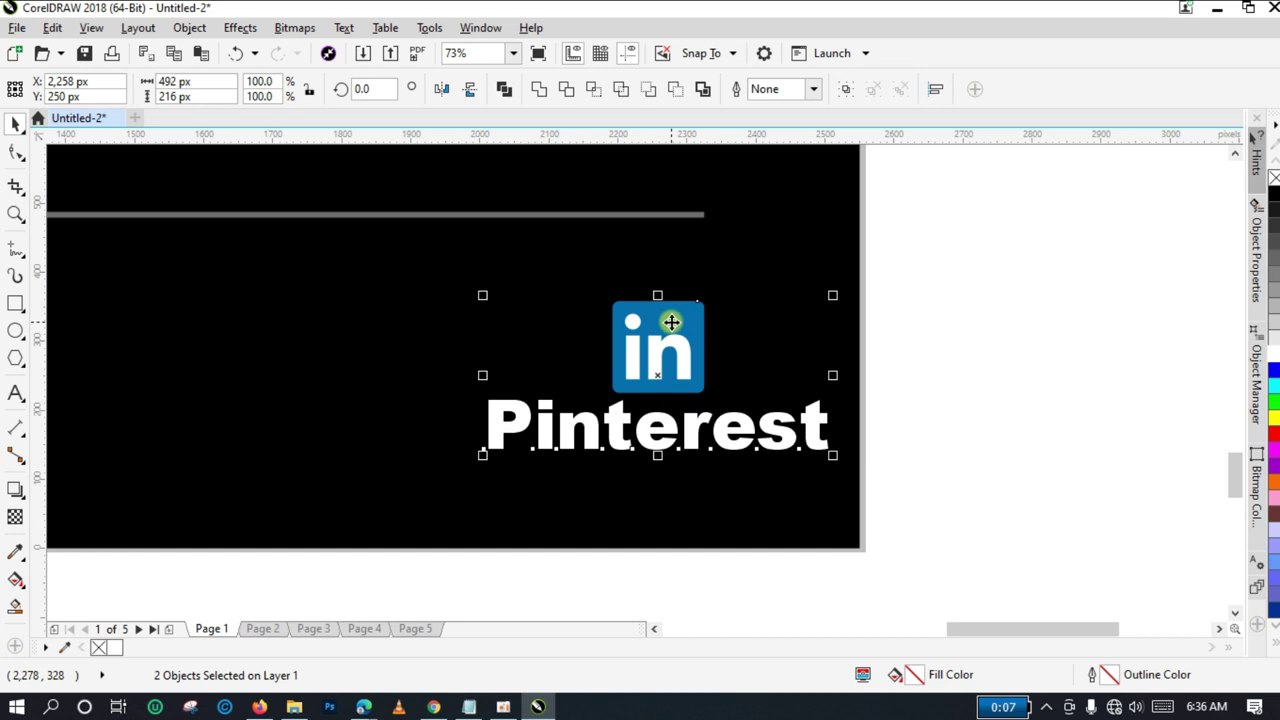
key("ctrl+z")
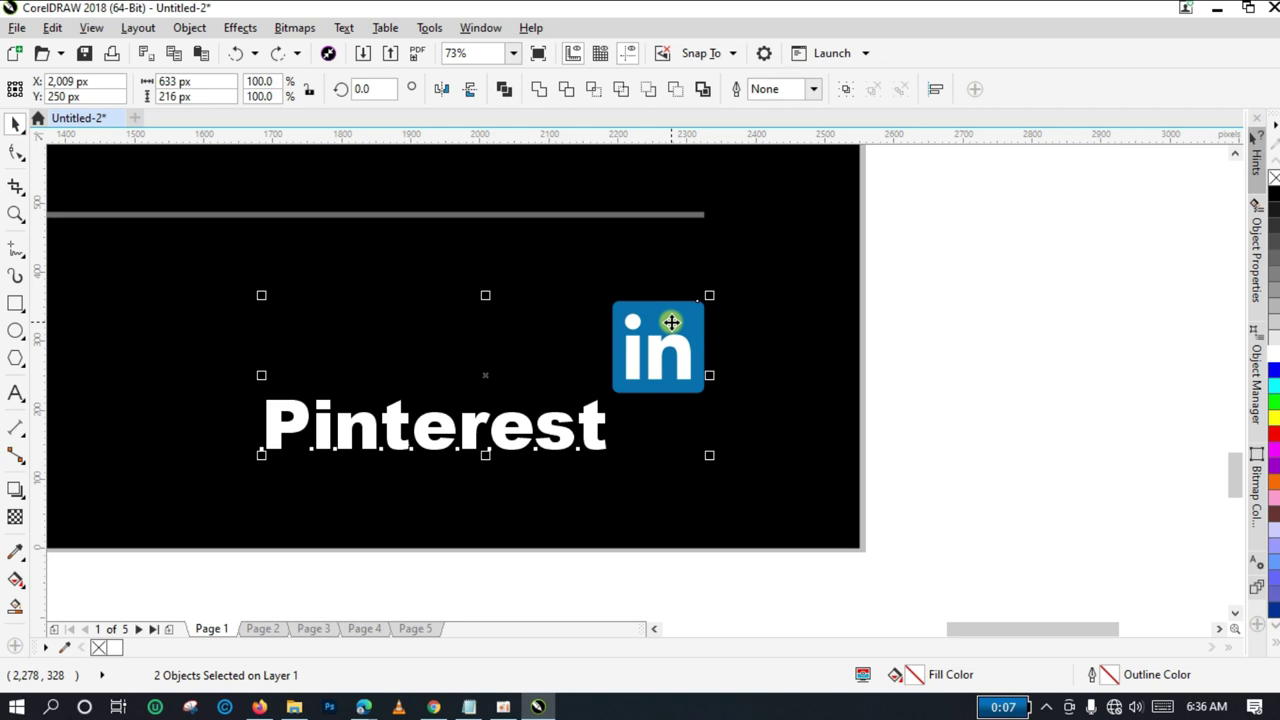
key("e")
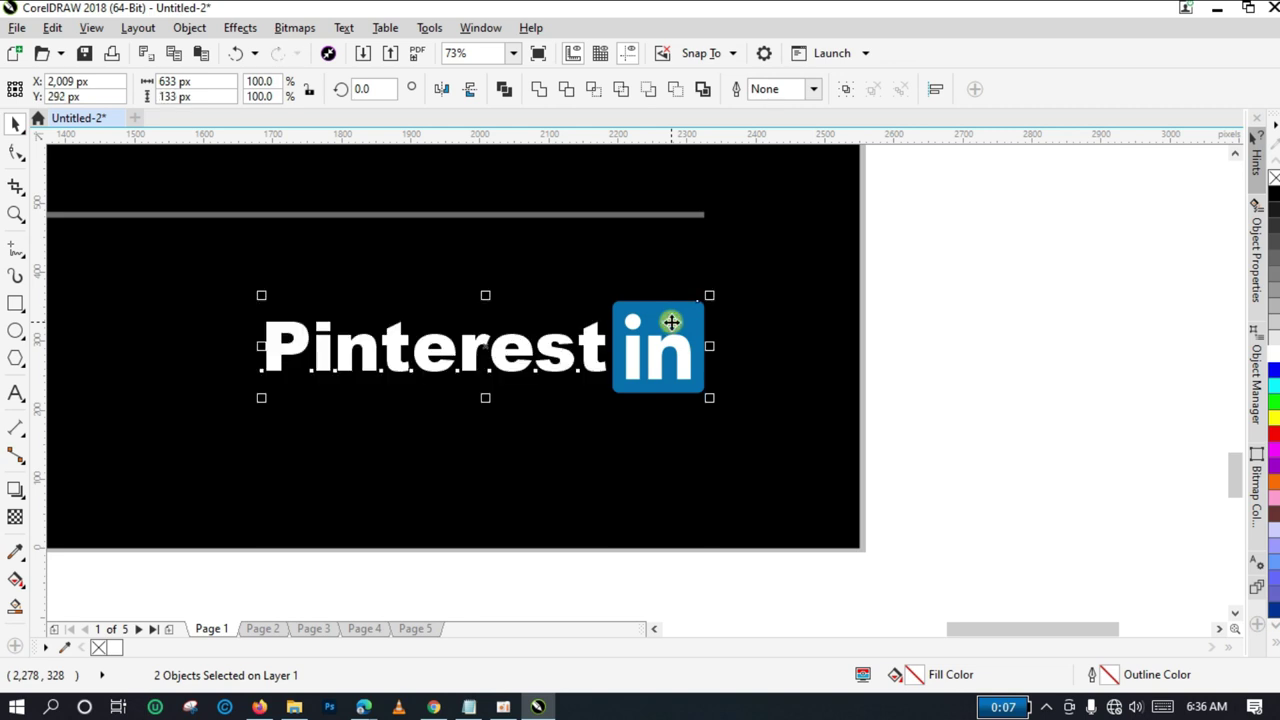
Nudge the Pinterest text left to leave a small gap before the in square.
left_click(1006, 385)
left_click(656, 344)
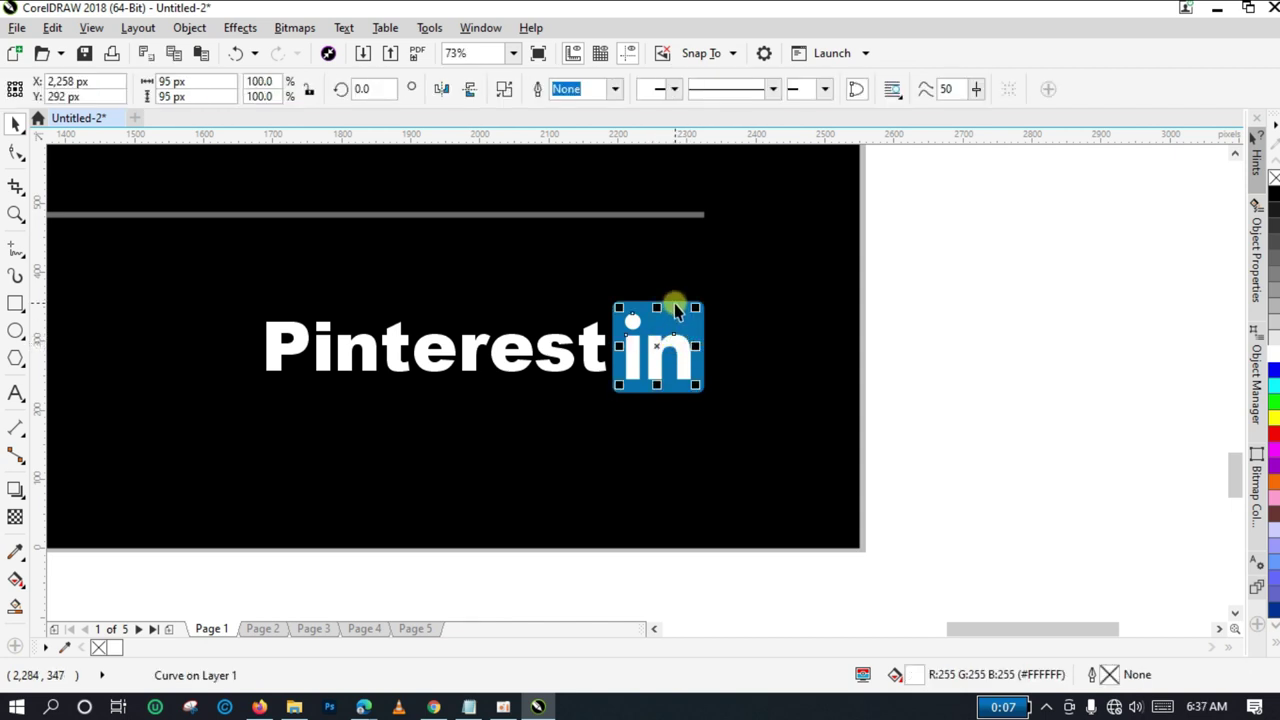
left_click(666, 349)
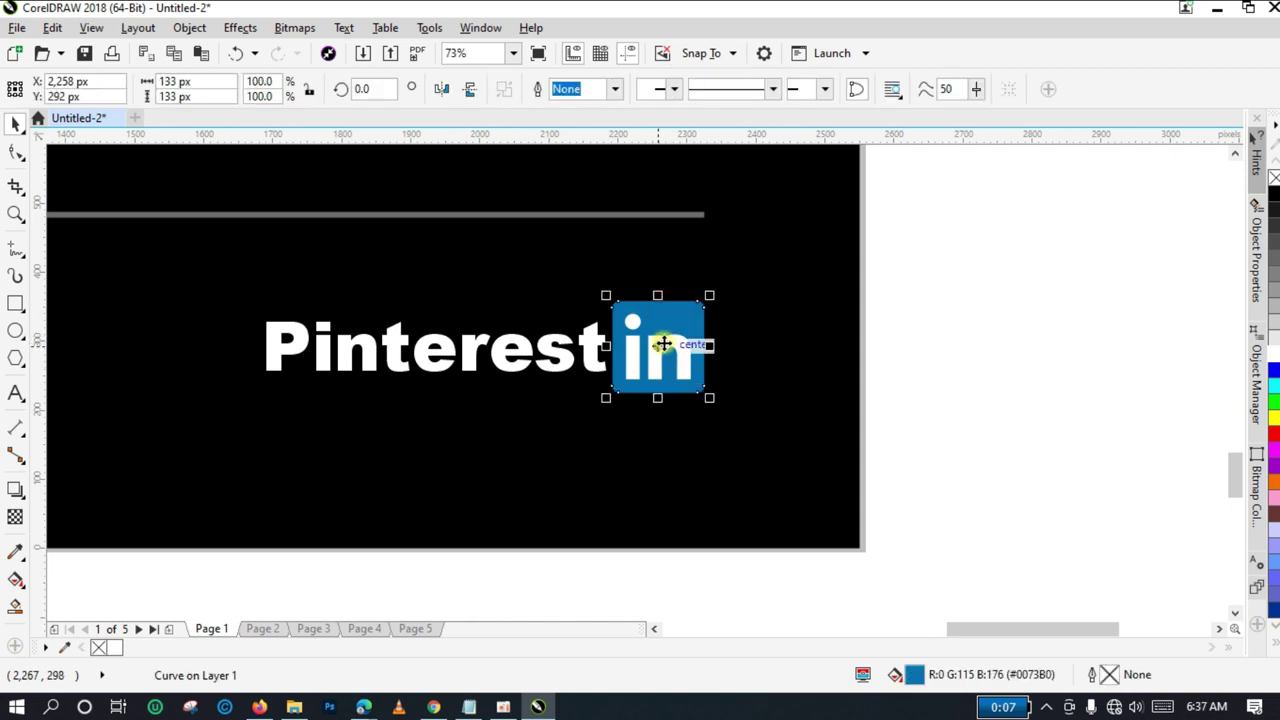
left_click(967, 328)
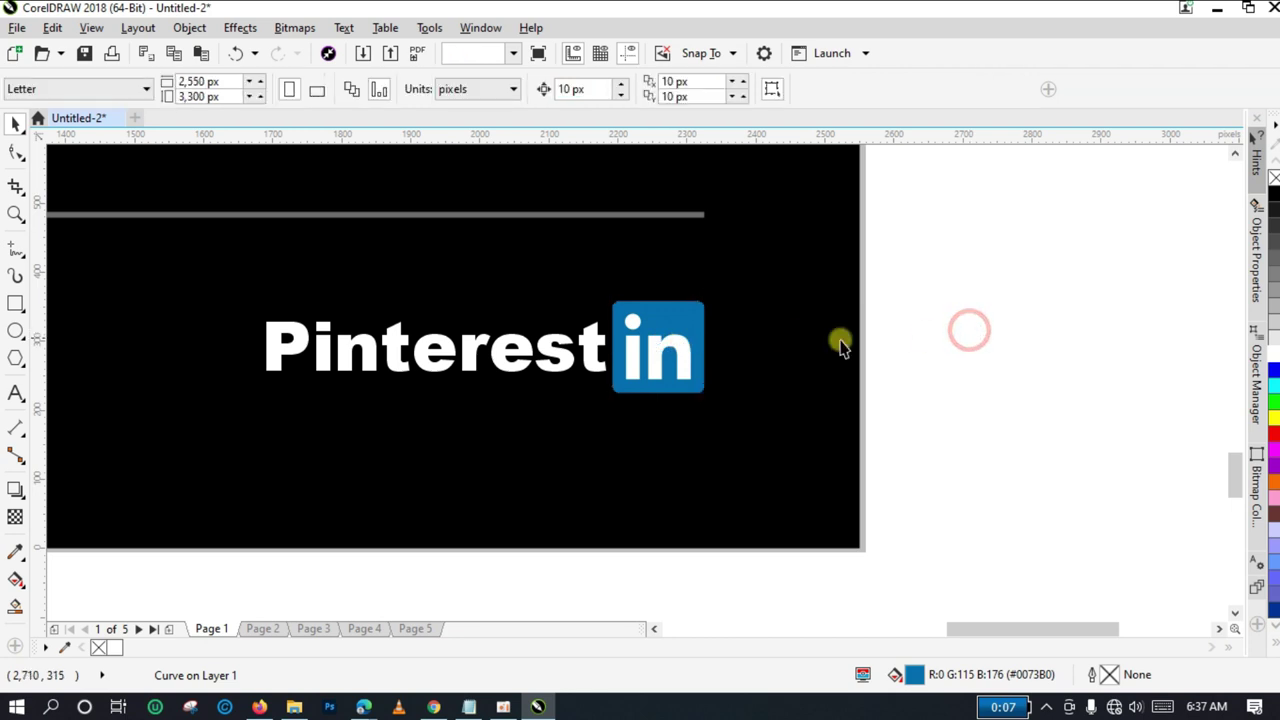
left_click(673, 345)
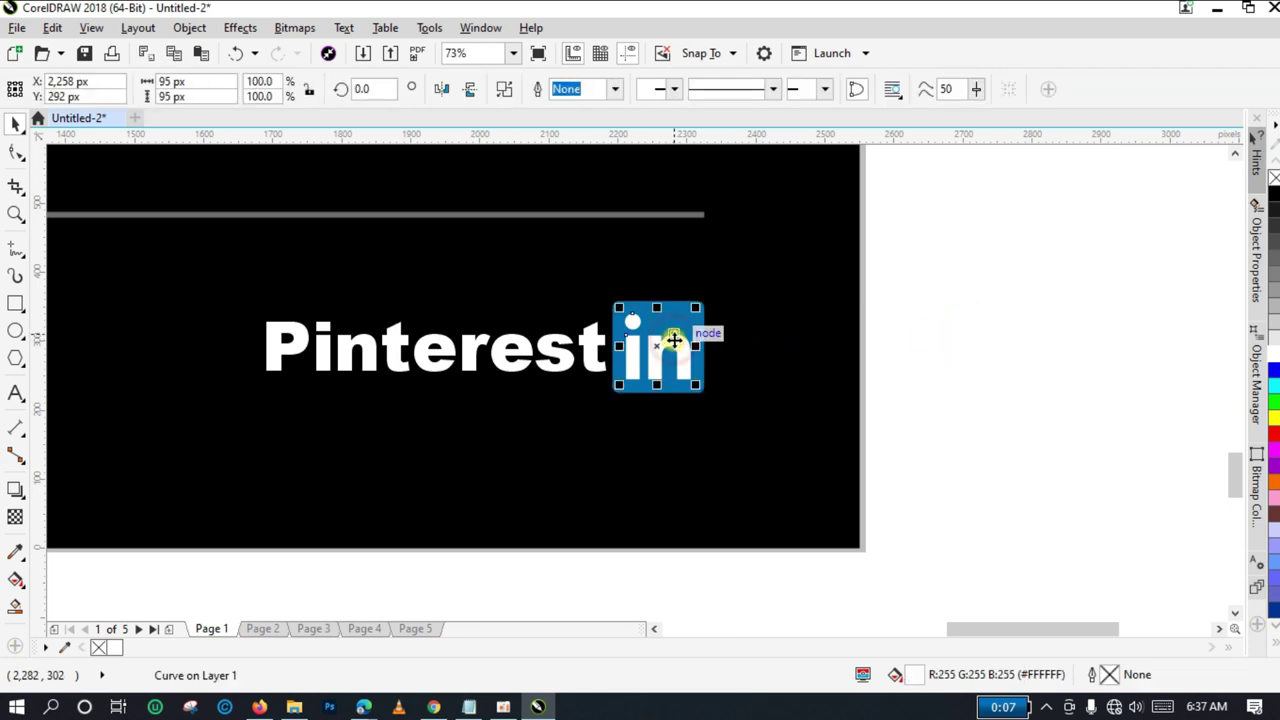
left_click(929, 393)
left_click(586, 344)
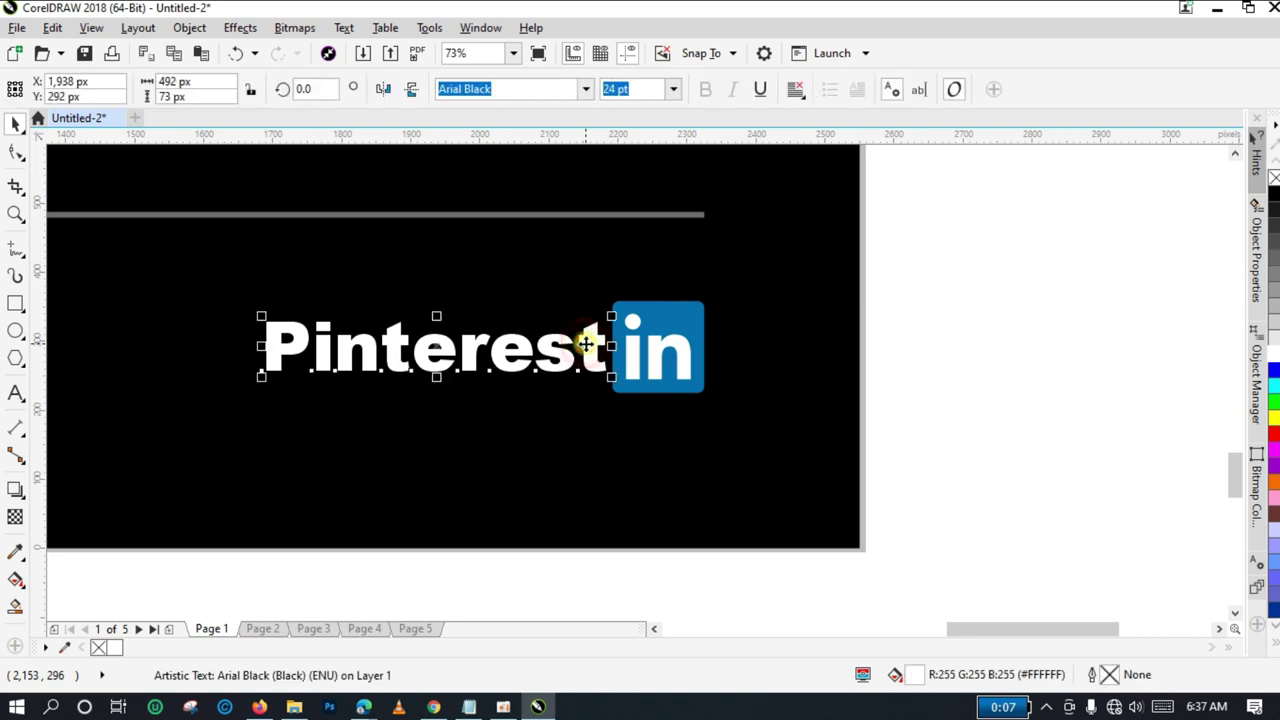
key("Left")
key("Left")
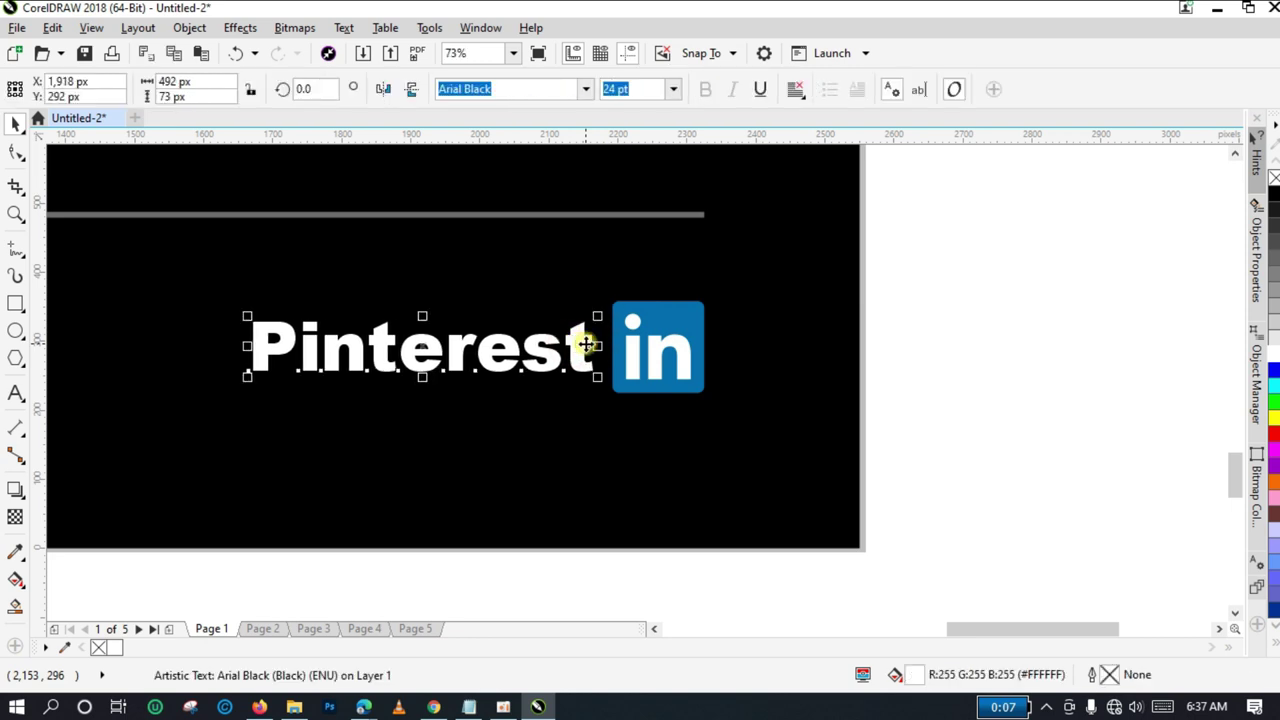
left_click(15, 219)
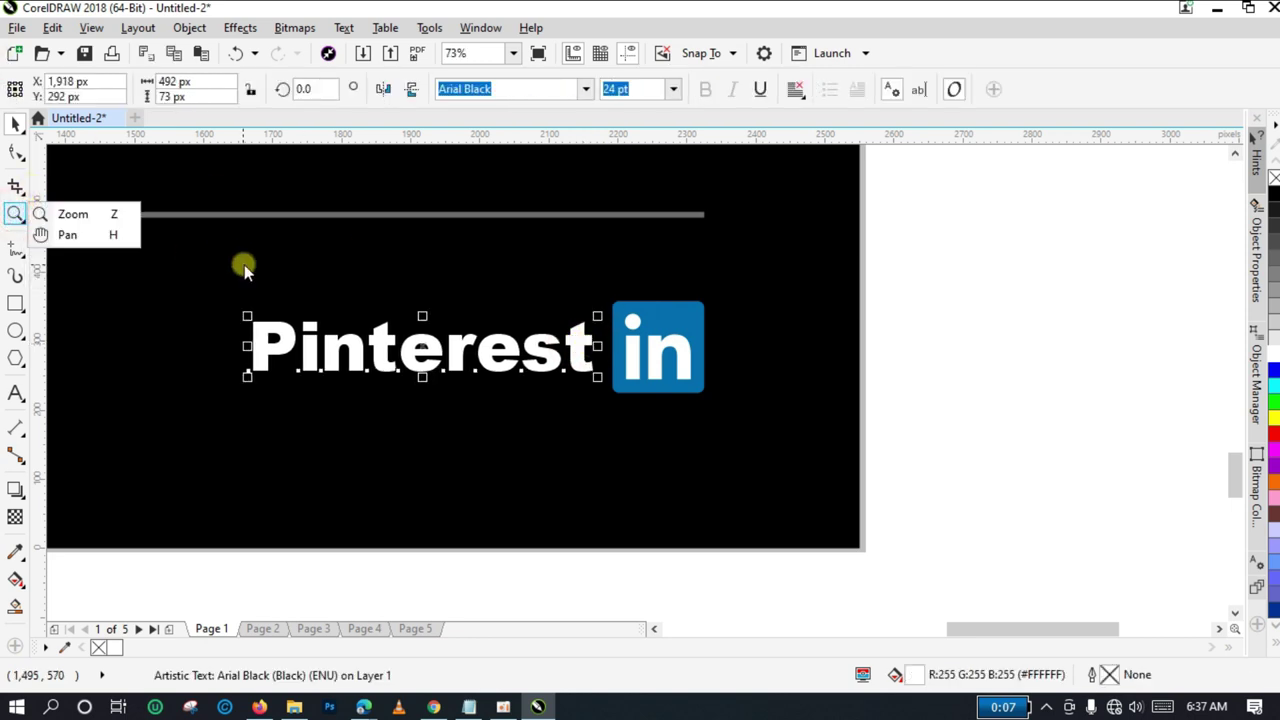
Make the rule under 'in a series of 3' 16 px wide with red fill and outline.
left_click(15, 214)
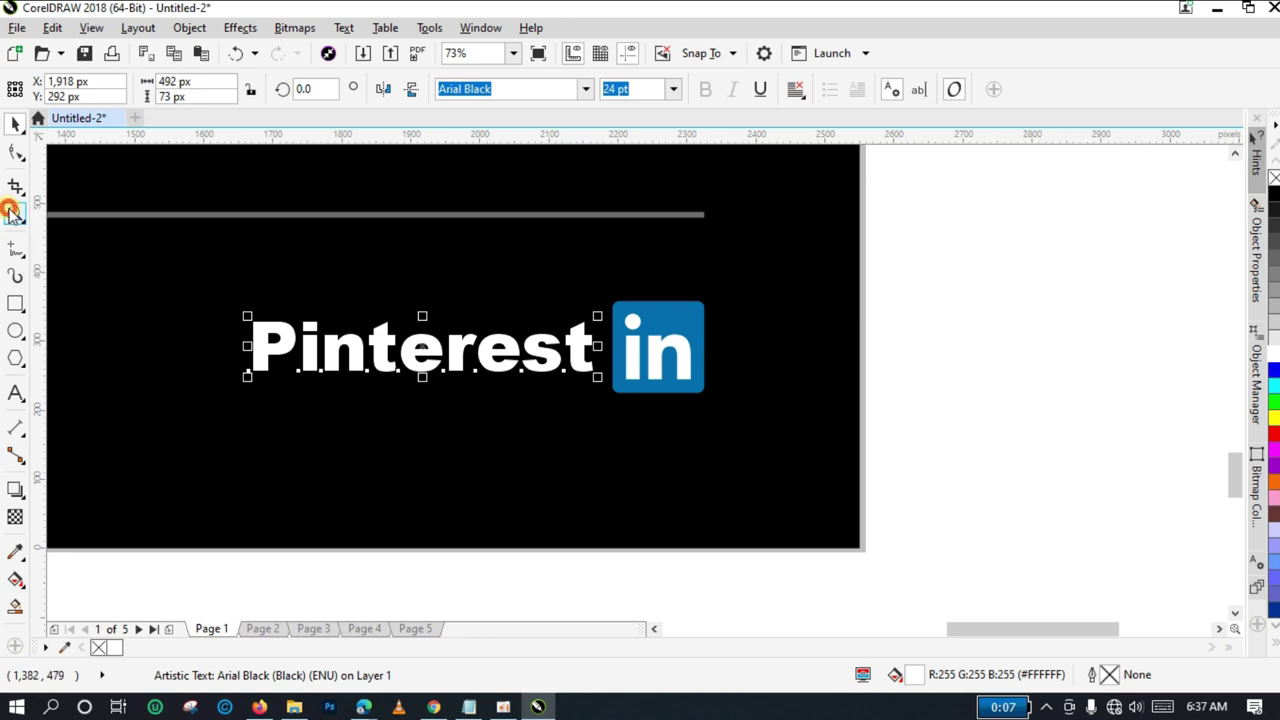
right_click(120, 213)
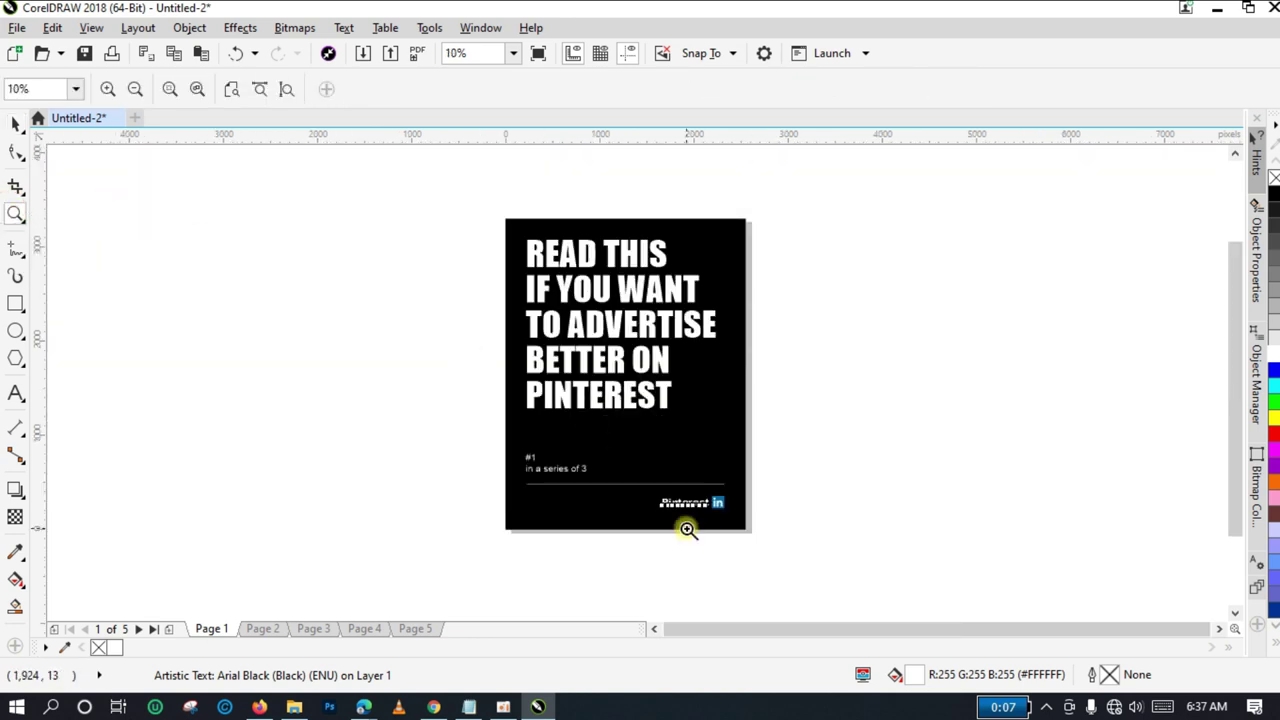
left_click_drag(492, 450, 829, 529)
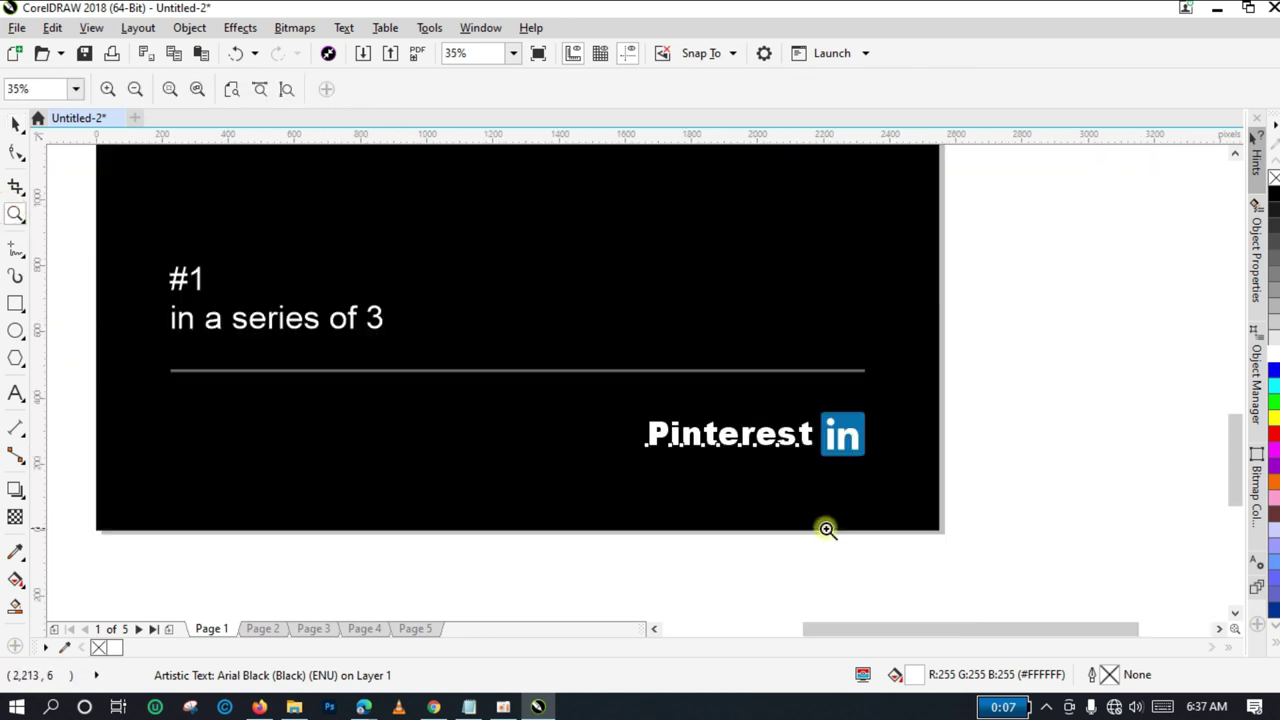
left_click(12, 124)
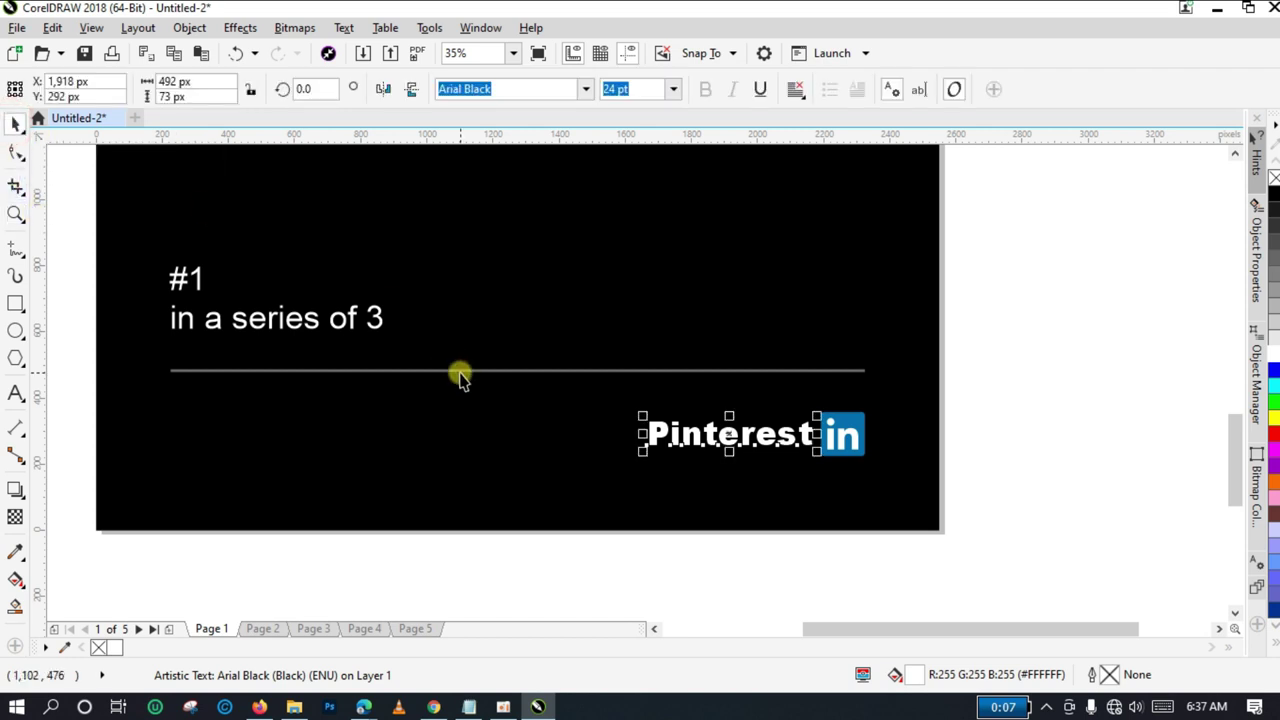
left_click(463, 371)
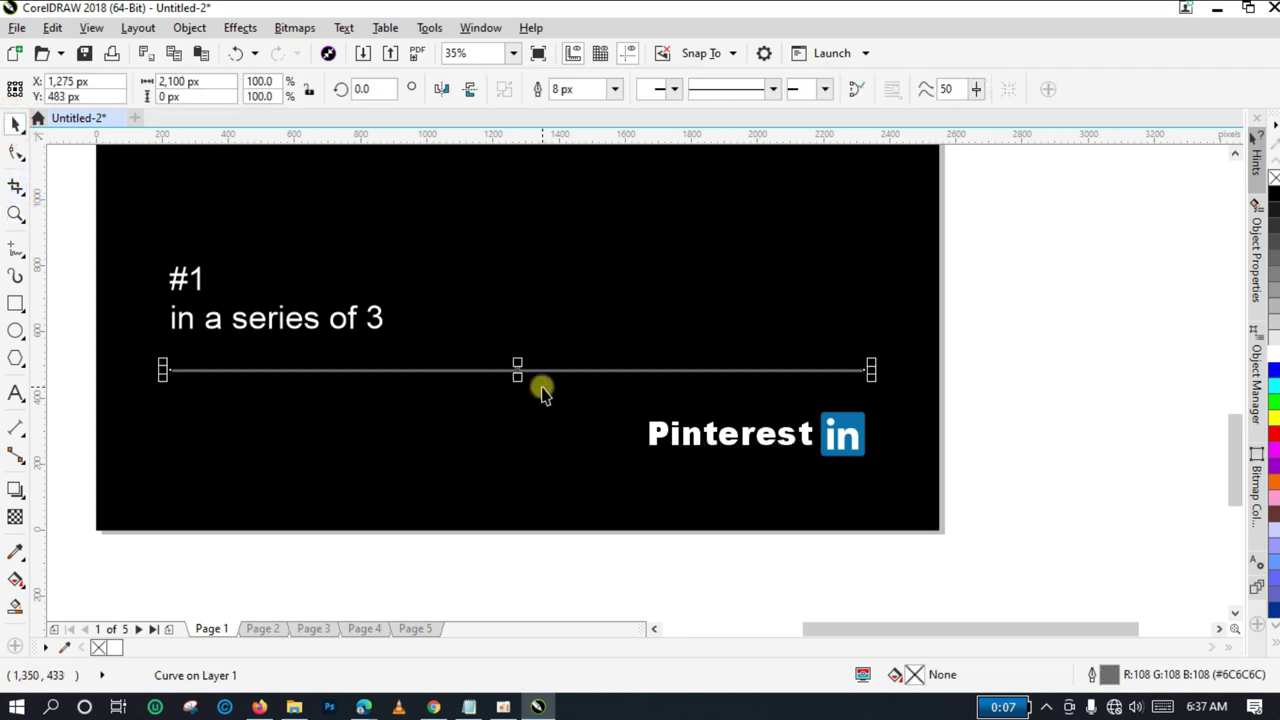
left_click(616, 90)
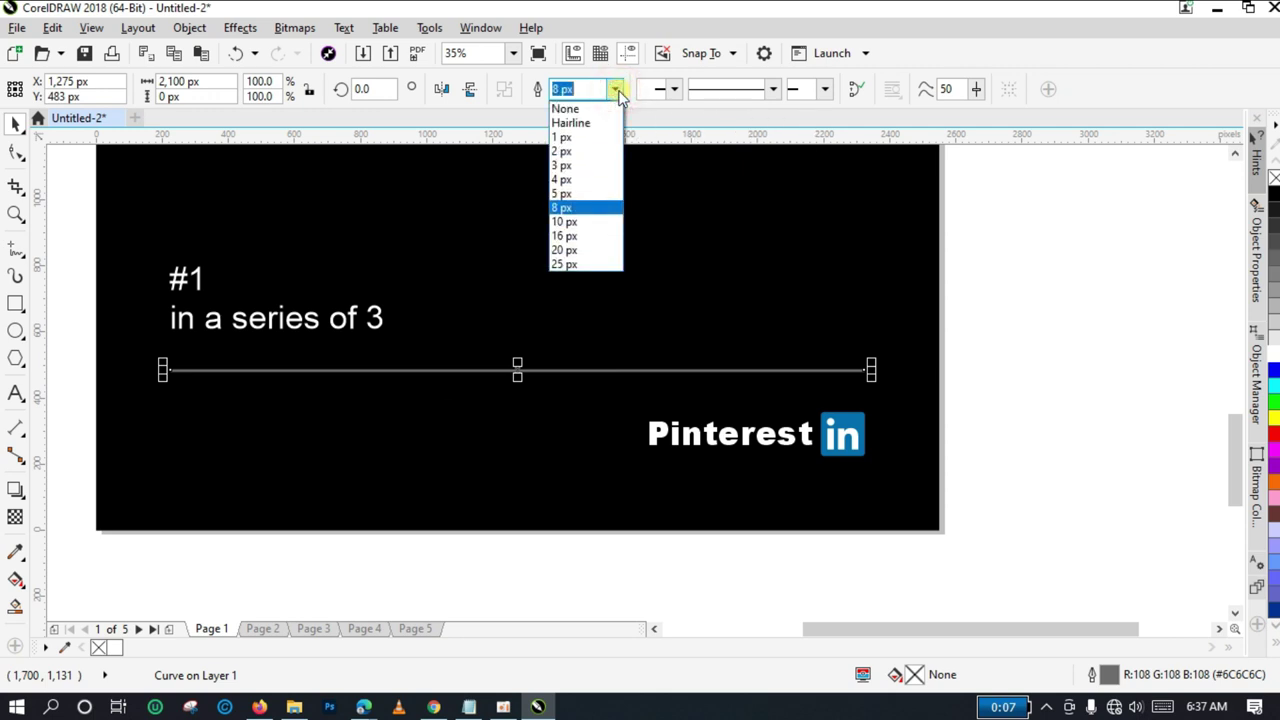
left_click(577, 236)
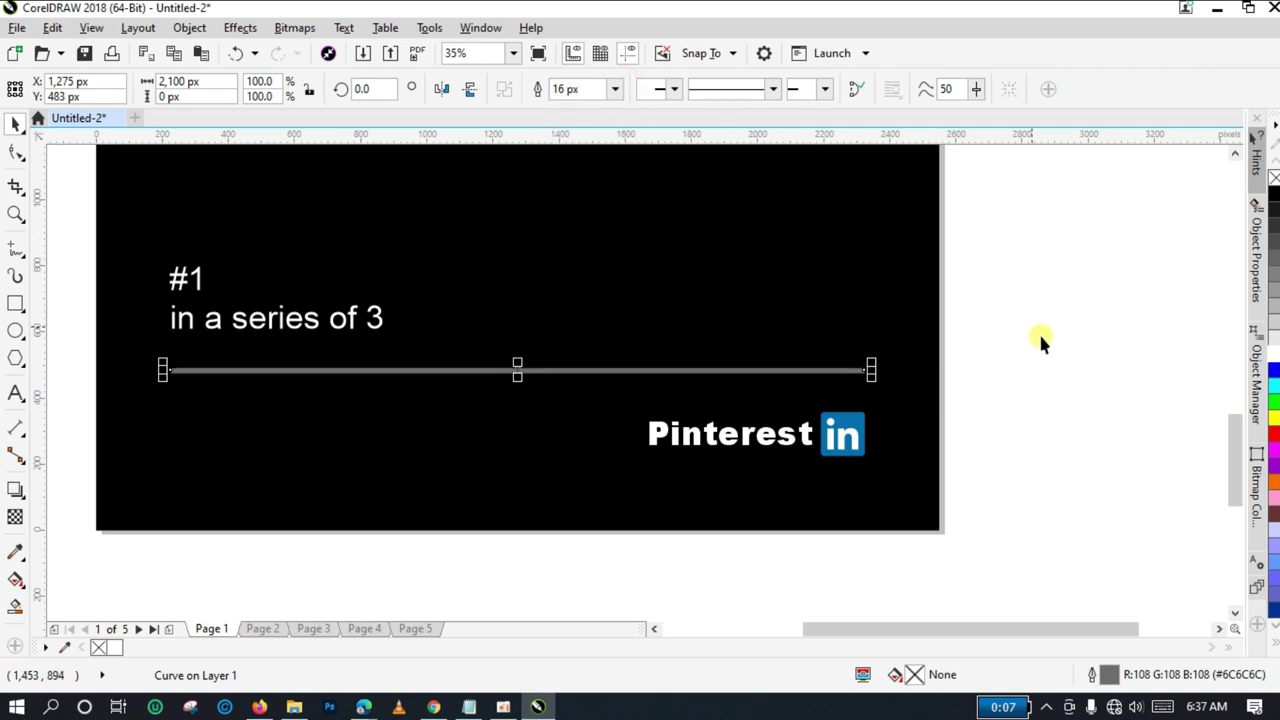
left_click(1274, 432)
right_click(1274, 432)
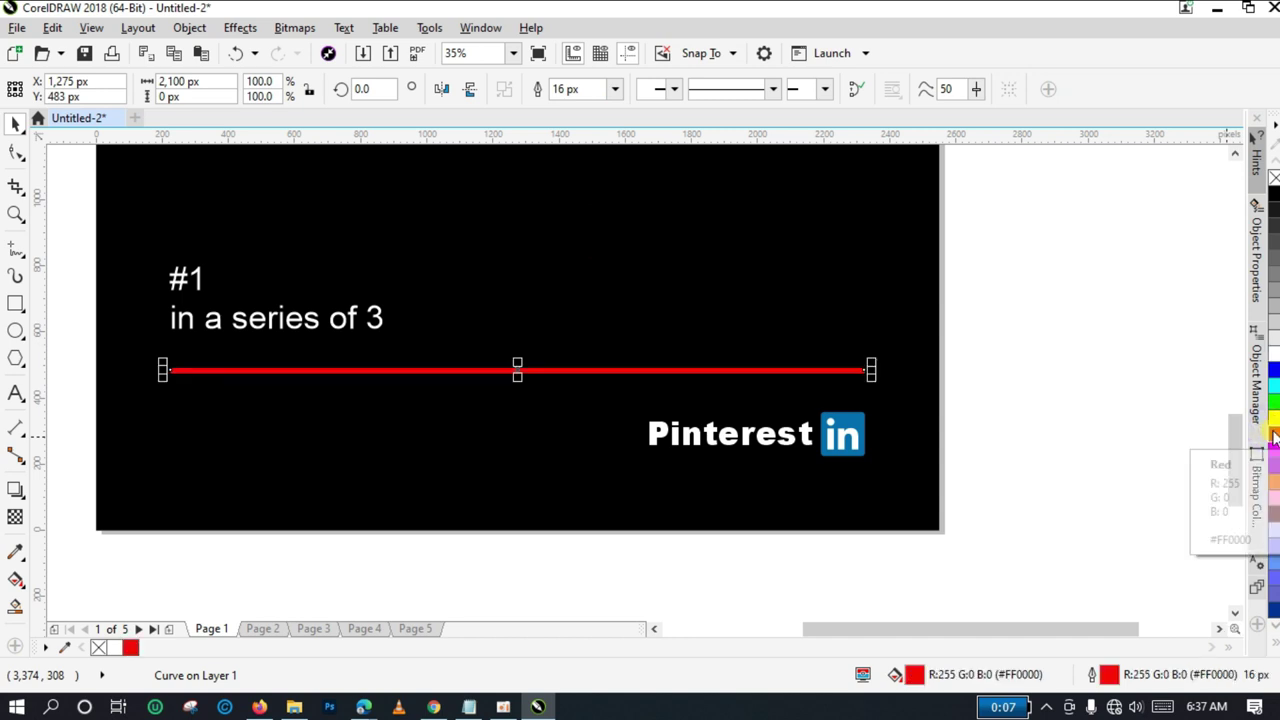
left_click(1118, 334)
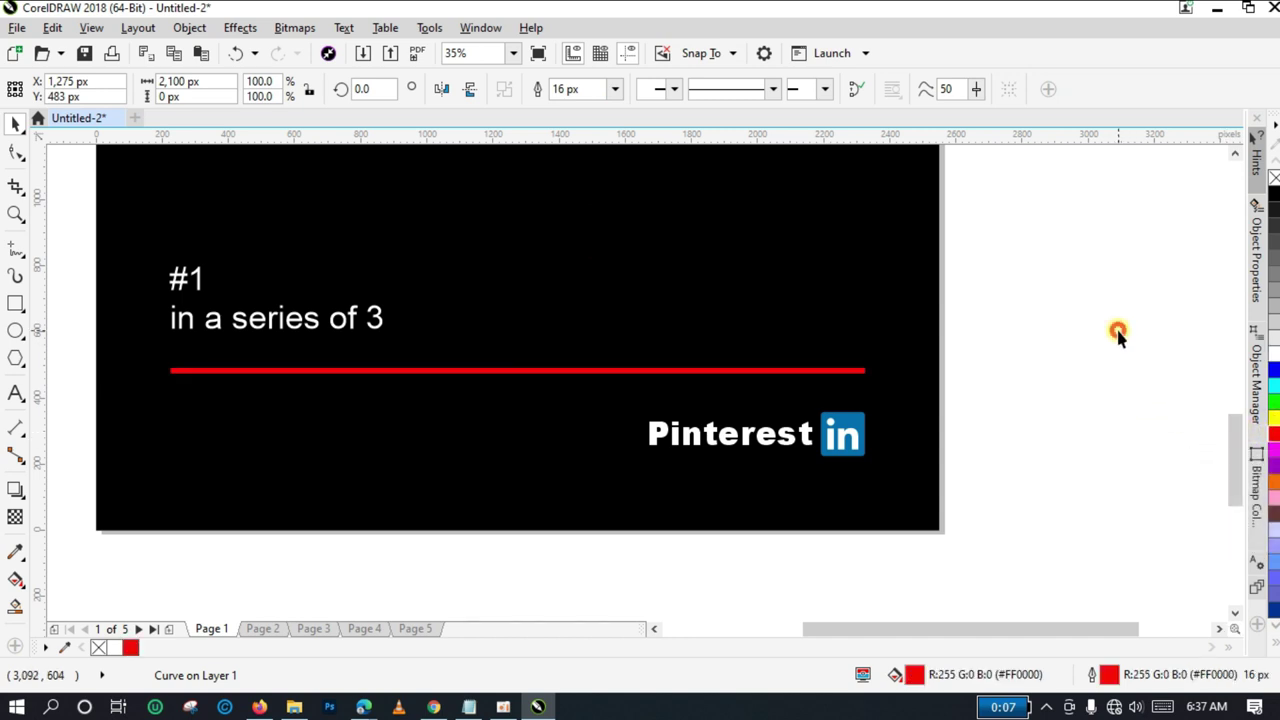
left_click(846, 423)
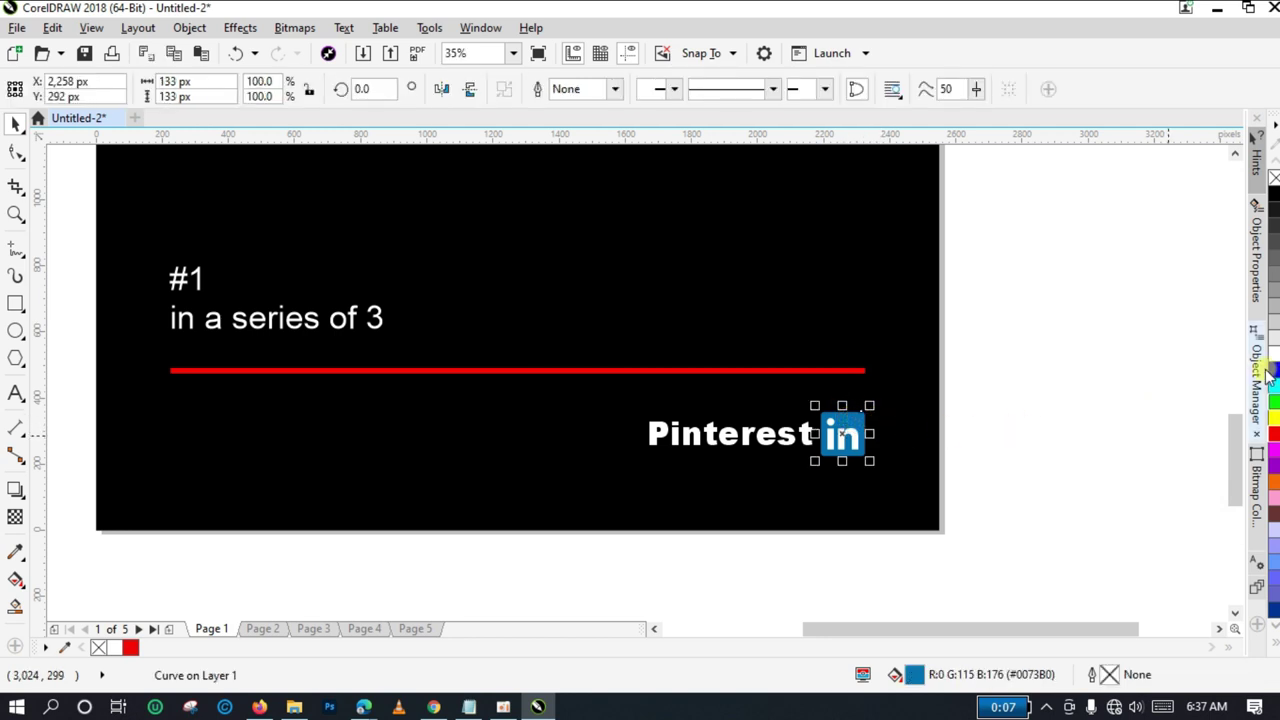
Give the in logo square a red outline and red fill, then view all of page 1.
right_click(1275, 434)
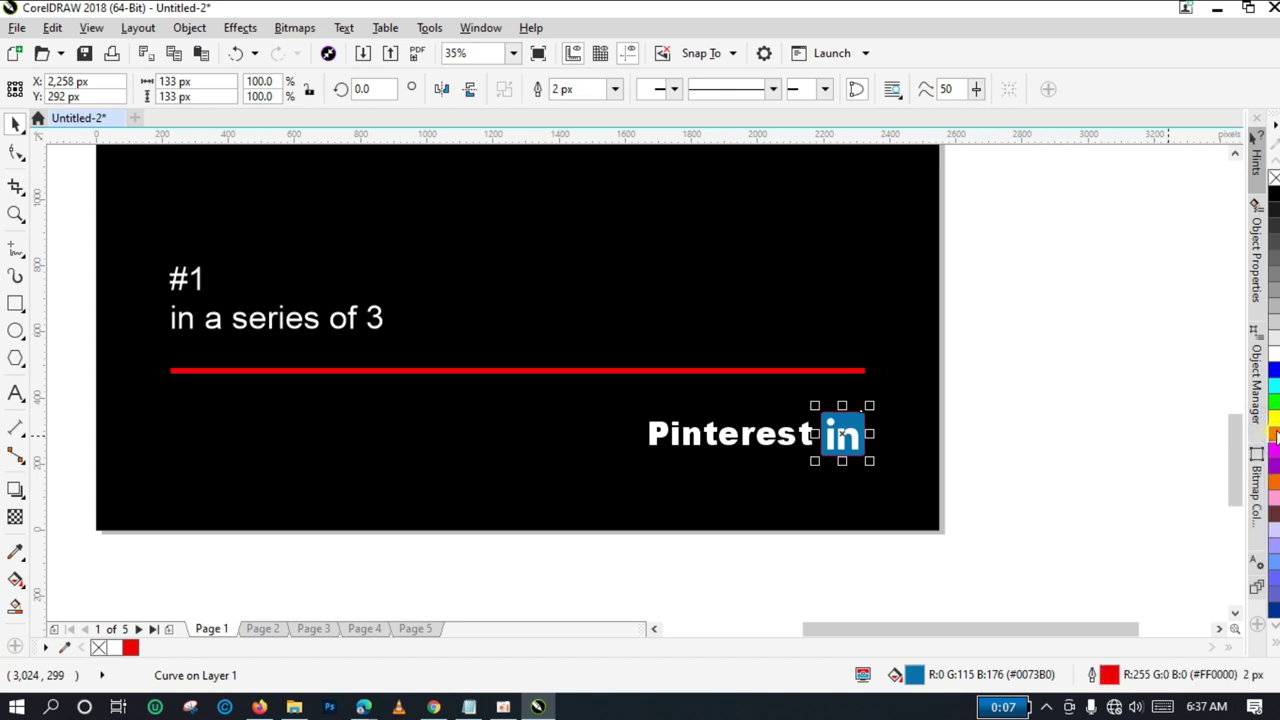
left_click(1275, 434)
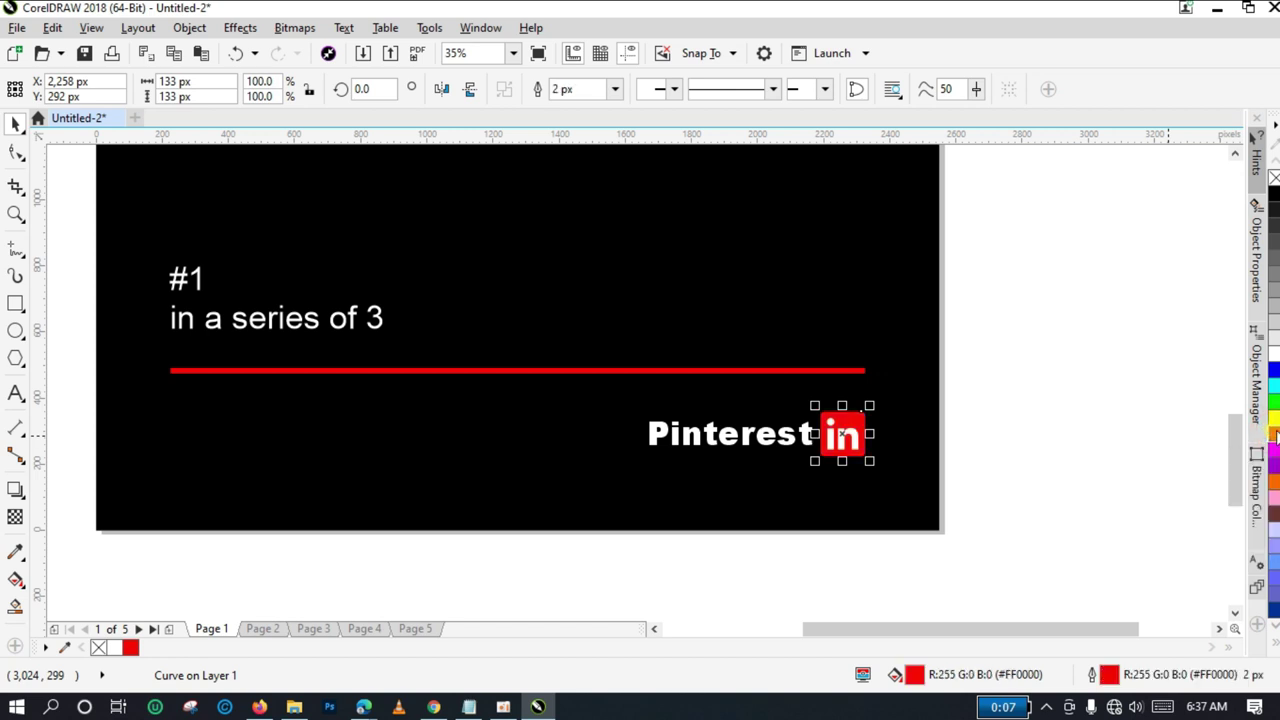
left_click(1117, 381)
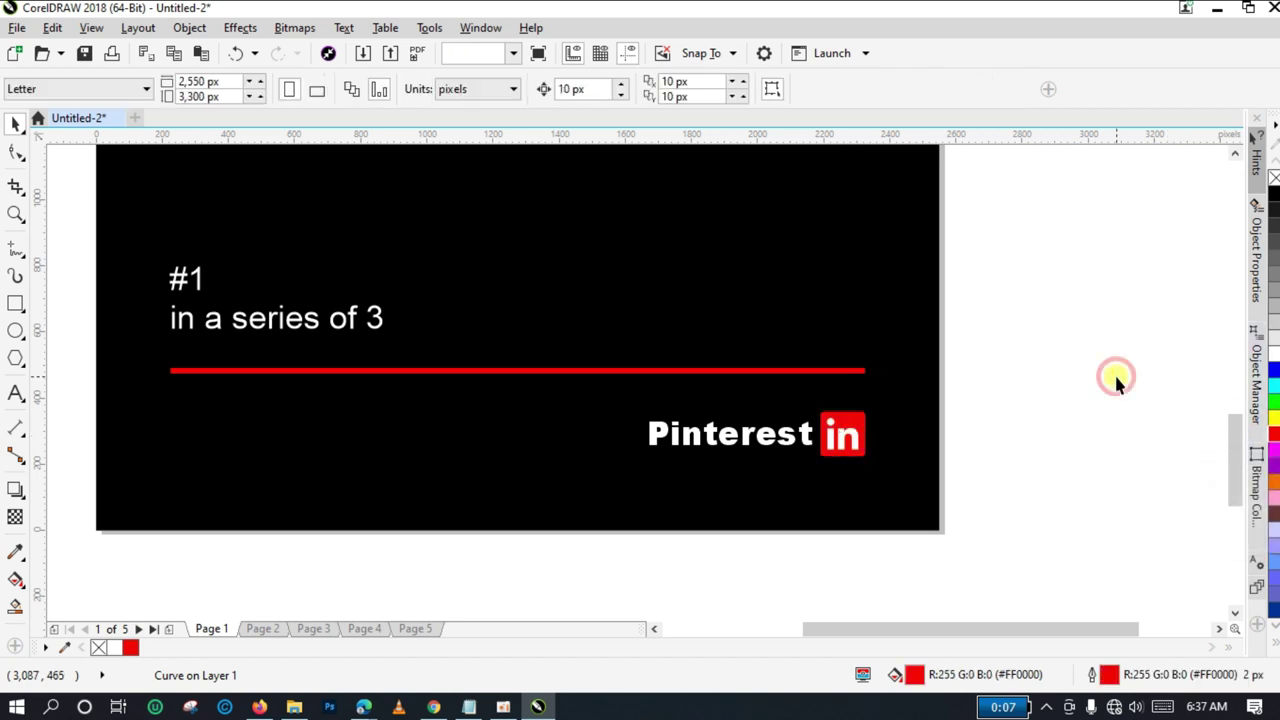
left_click(14, 216)
right_click(394, 277)
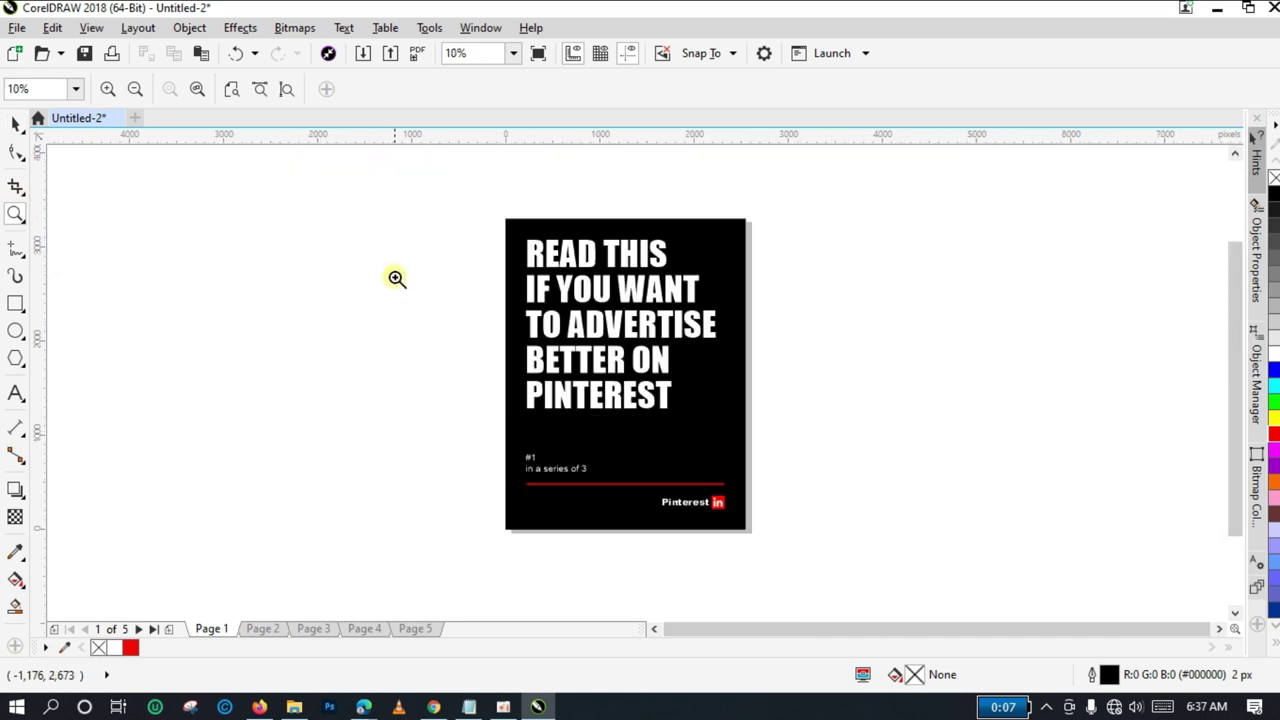
left_click(15, 122)
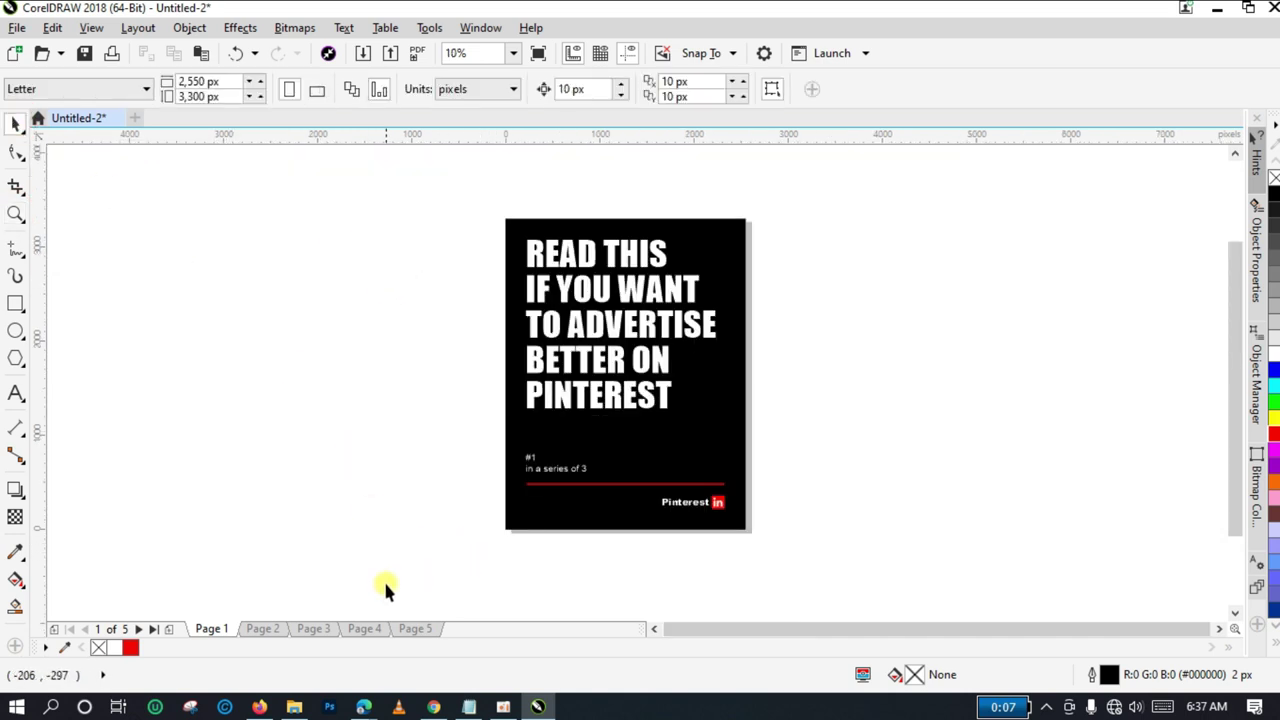
On page 2, Ungroup All on the 39-object LinkedIn layout group.
left_click(262, 628)
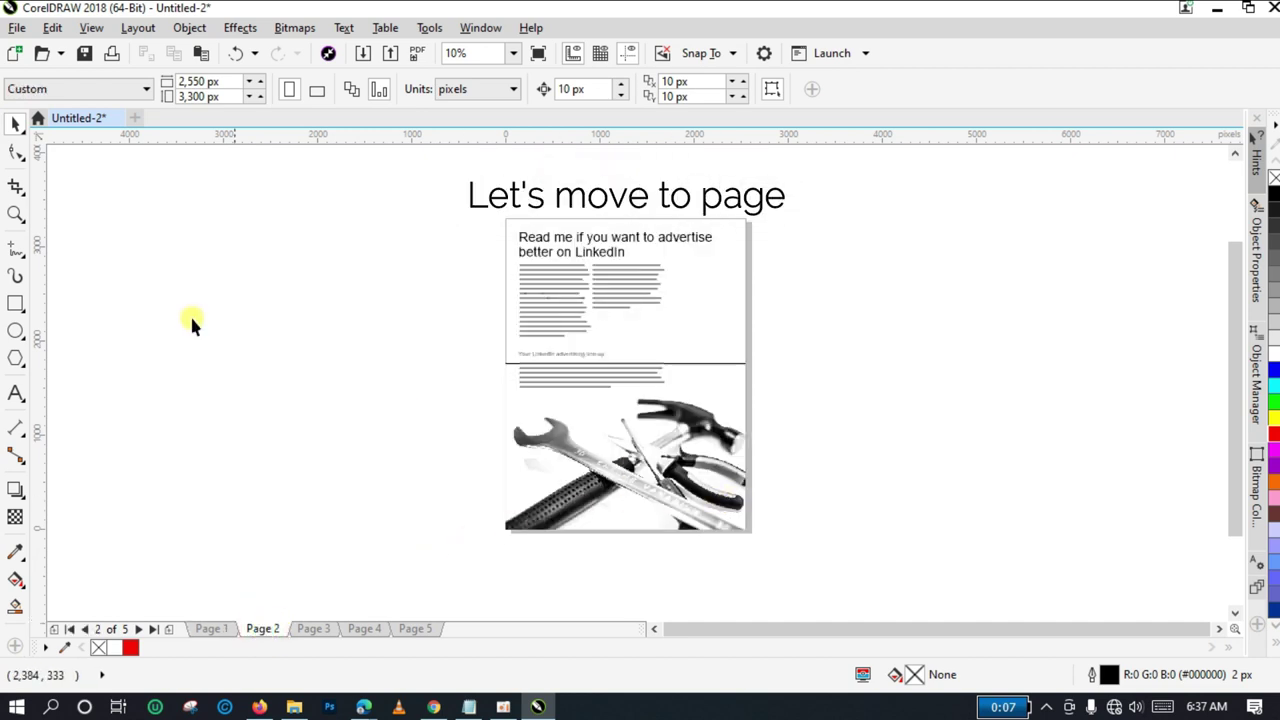
left_click(15, 212)
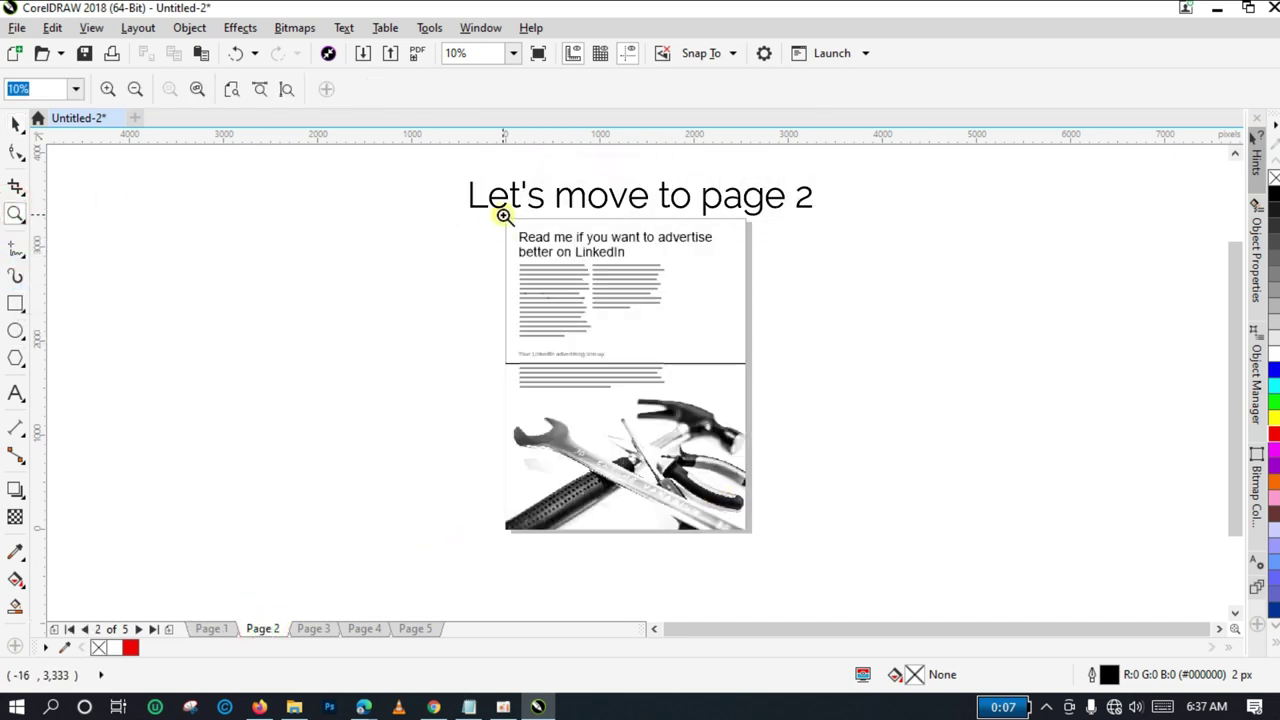
left_click_drag(496, 210, 758, 540)
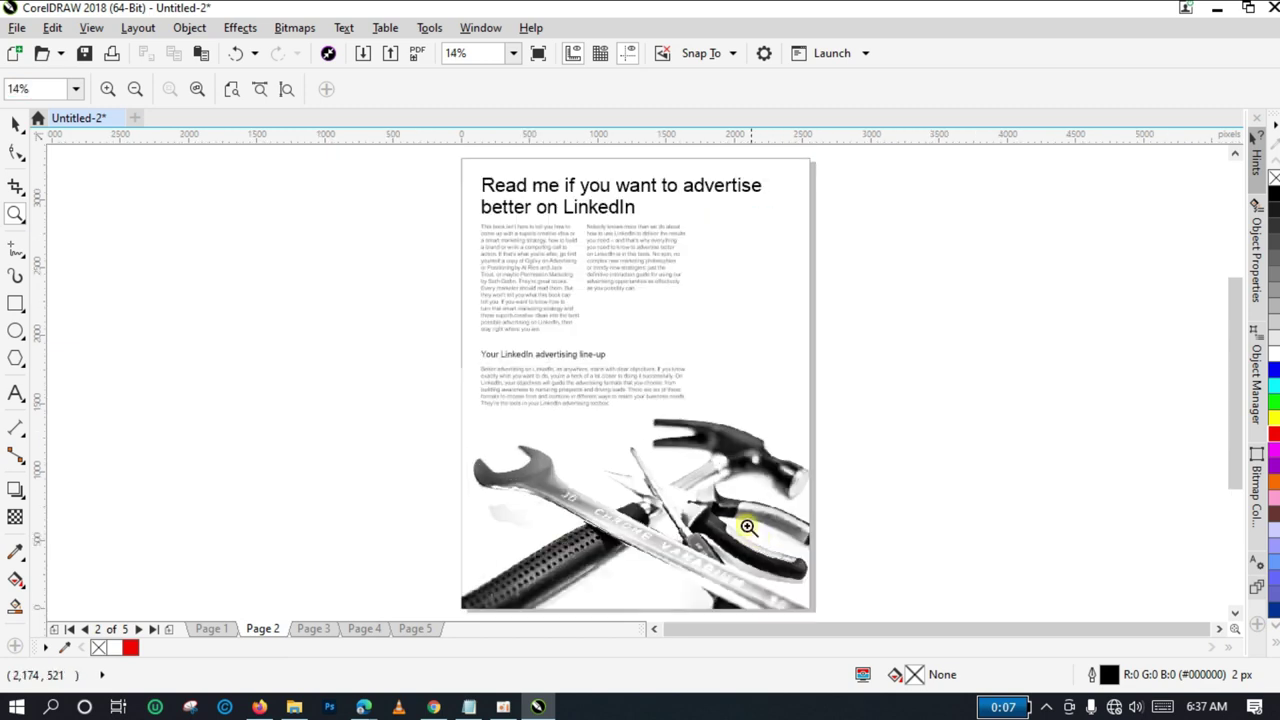
left_click(14, 124)
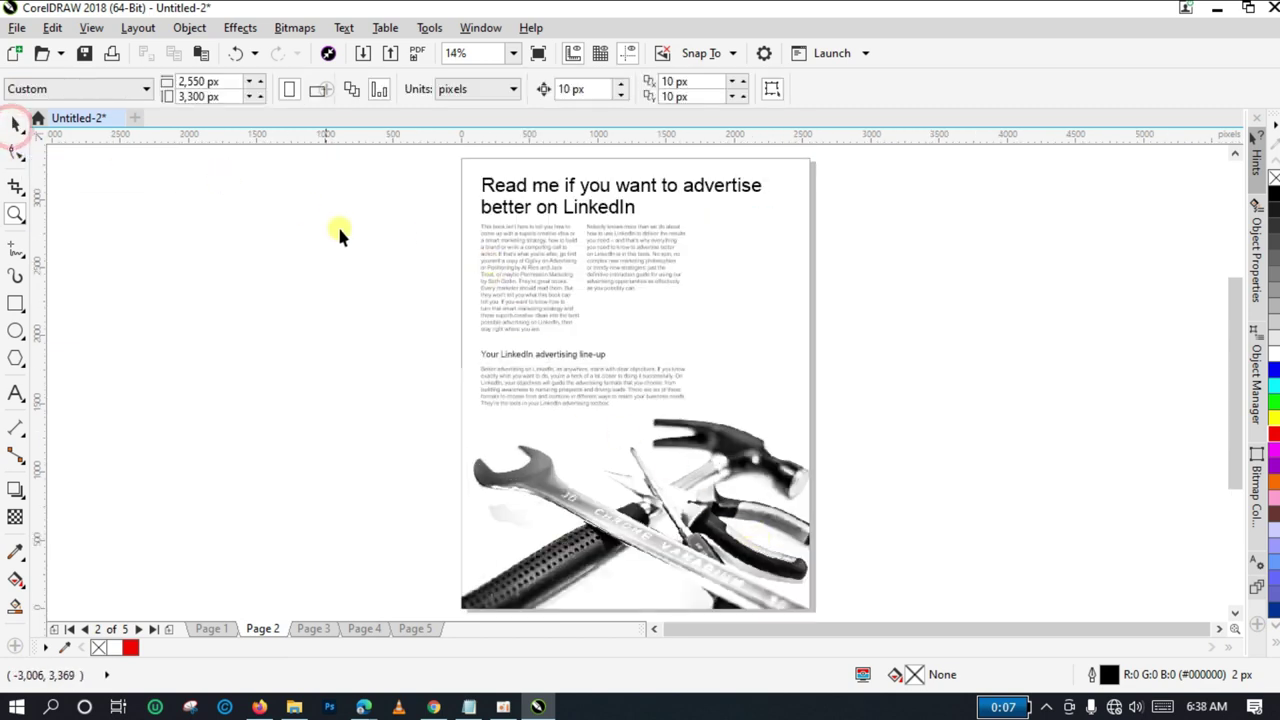
left_click(610, 211)
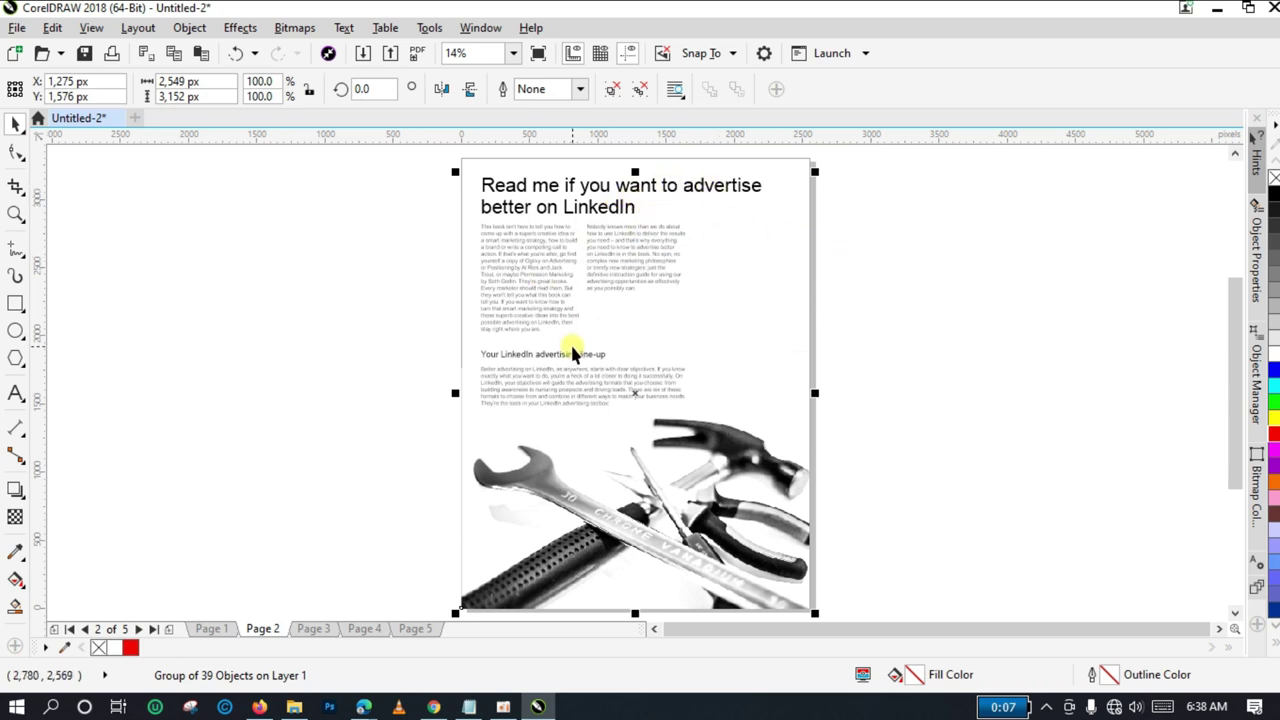
left_click(597, 208)
left_click(597, 208)
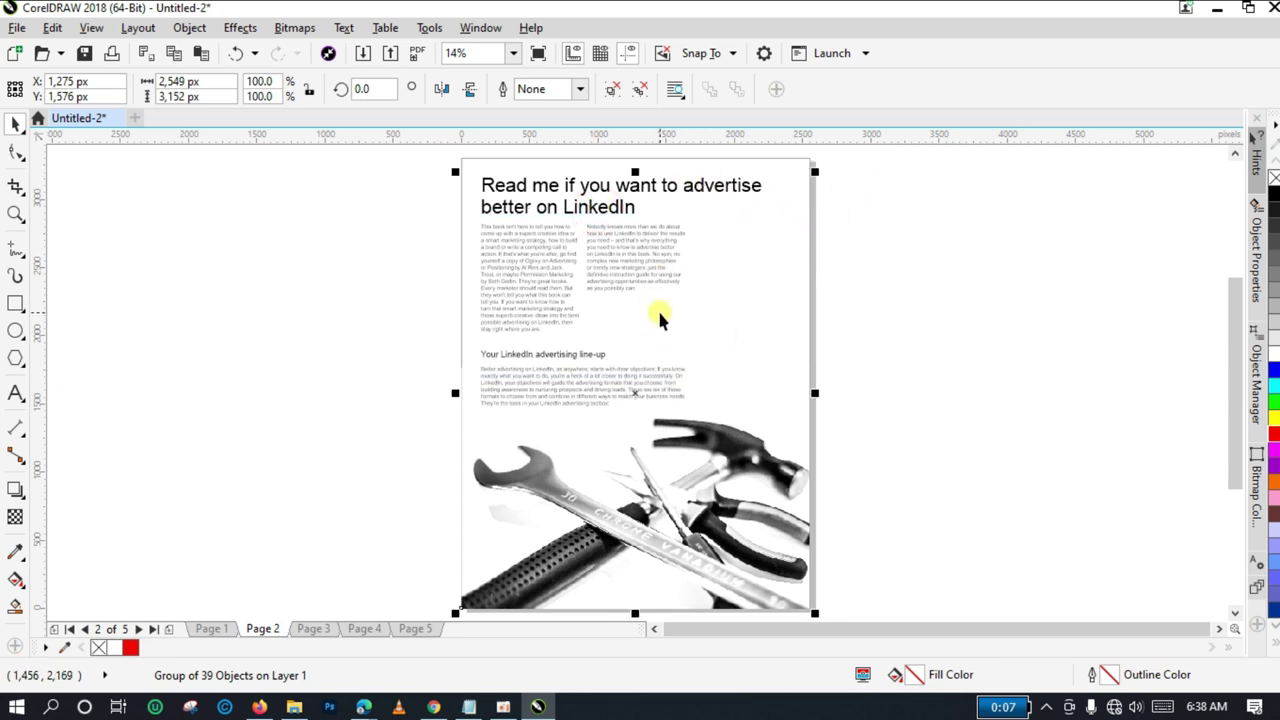
left_click(641, 90)
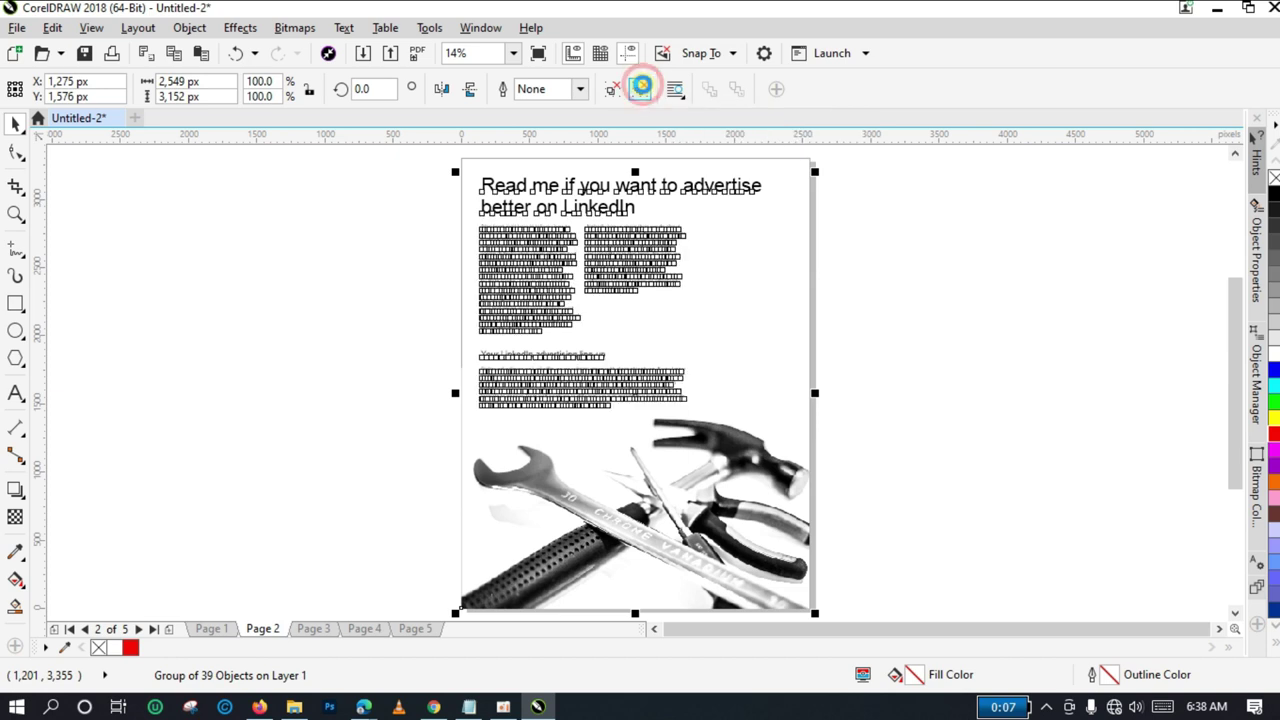
Zoom in on page 2's headline and body text and select the headline.
left_click(880, 275)
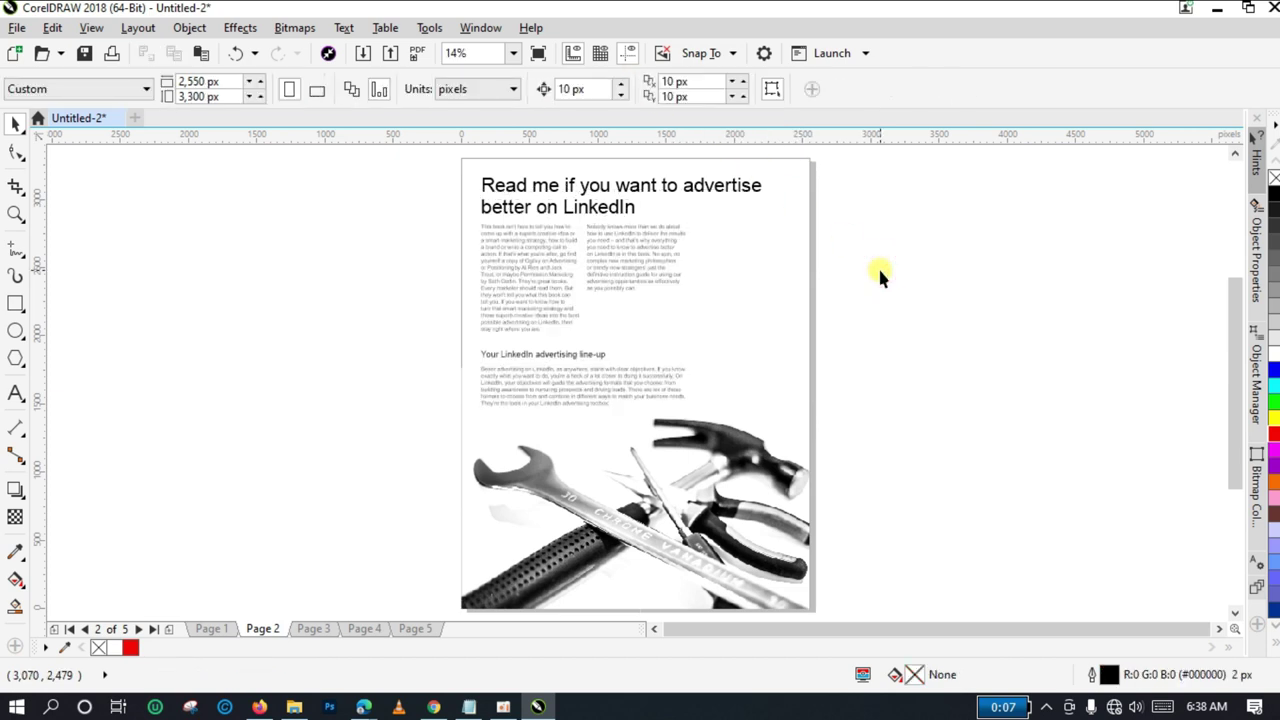
left_click(15, 213)
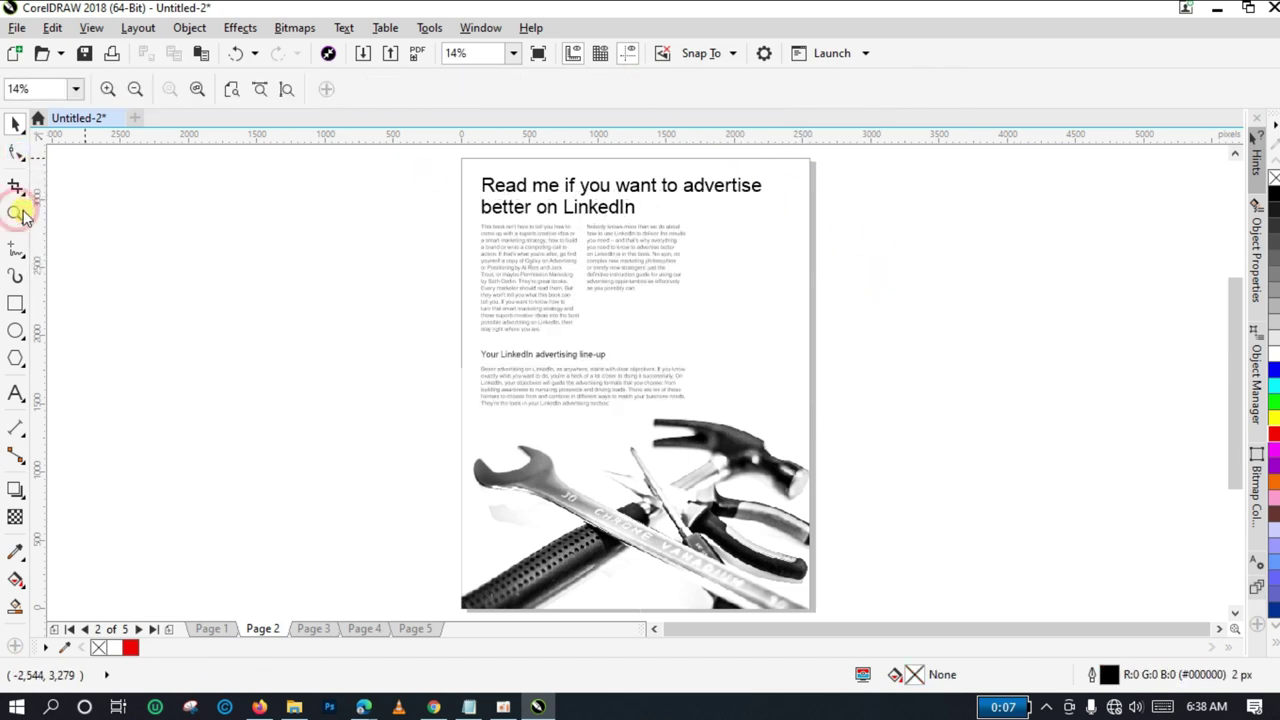
left_click_drag(449, 164, 831, 294)
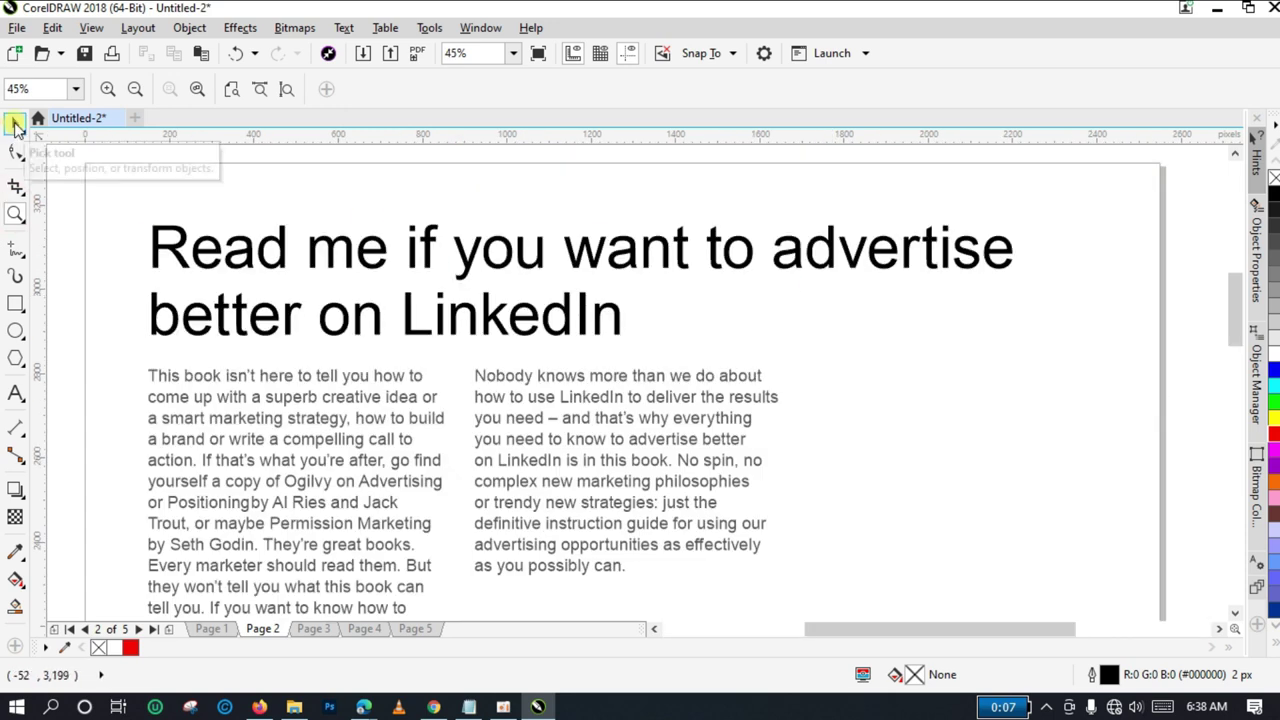
left_click(15, 122)
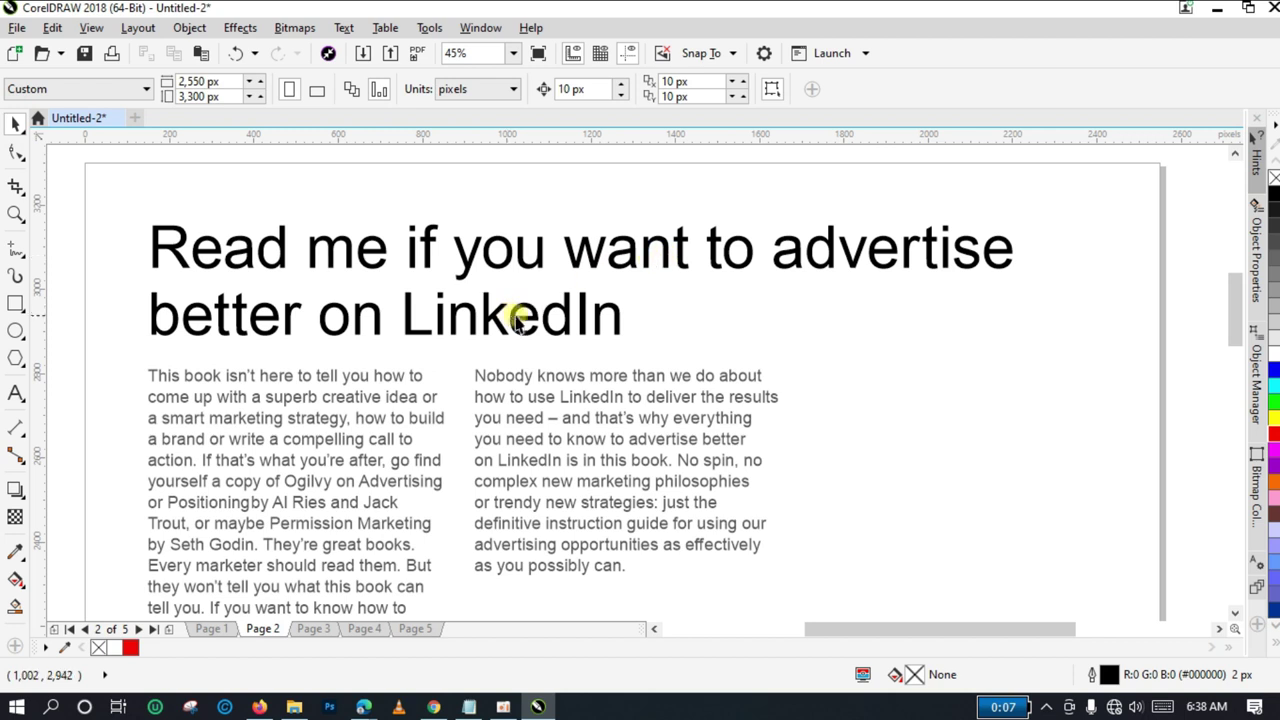
left_click(930, 255)
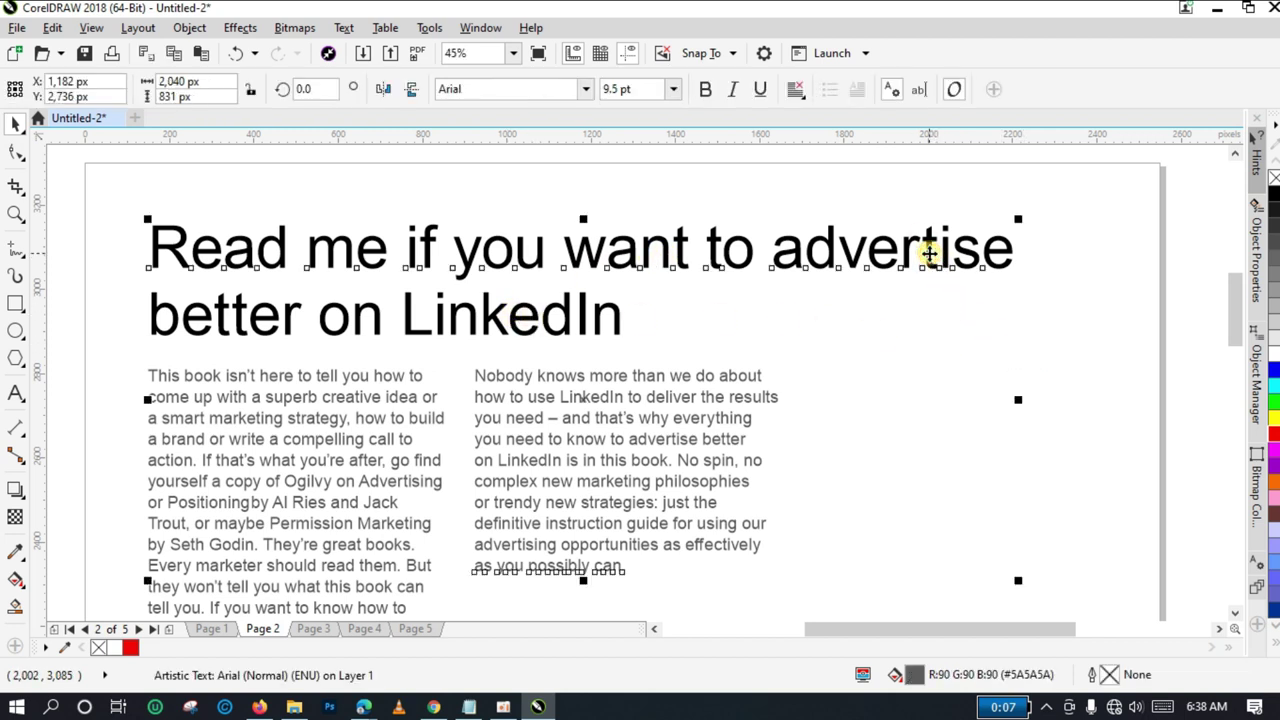
Replace 'LinkedIn' with 'Pinterest' in the headline's 'better on LinkedIn' line.
left_click(1178, 334)
left_click(583, 320)
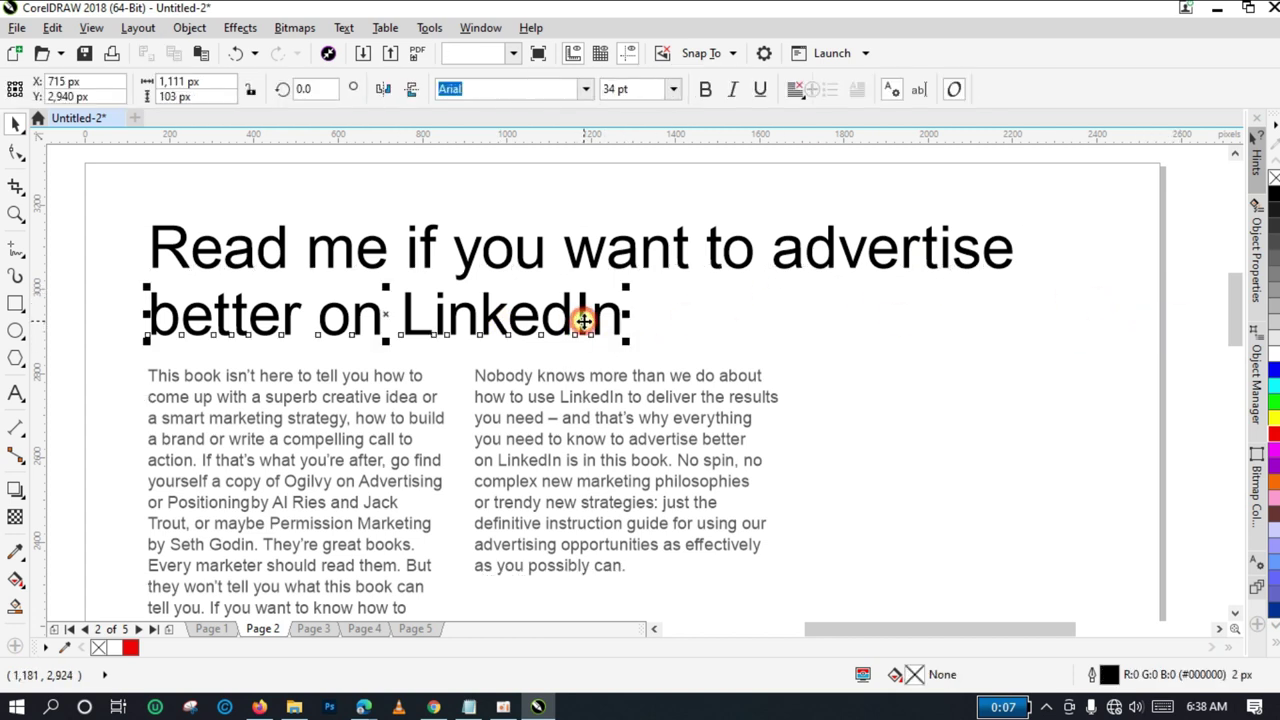
left_click(15, 393)
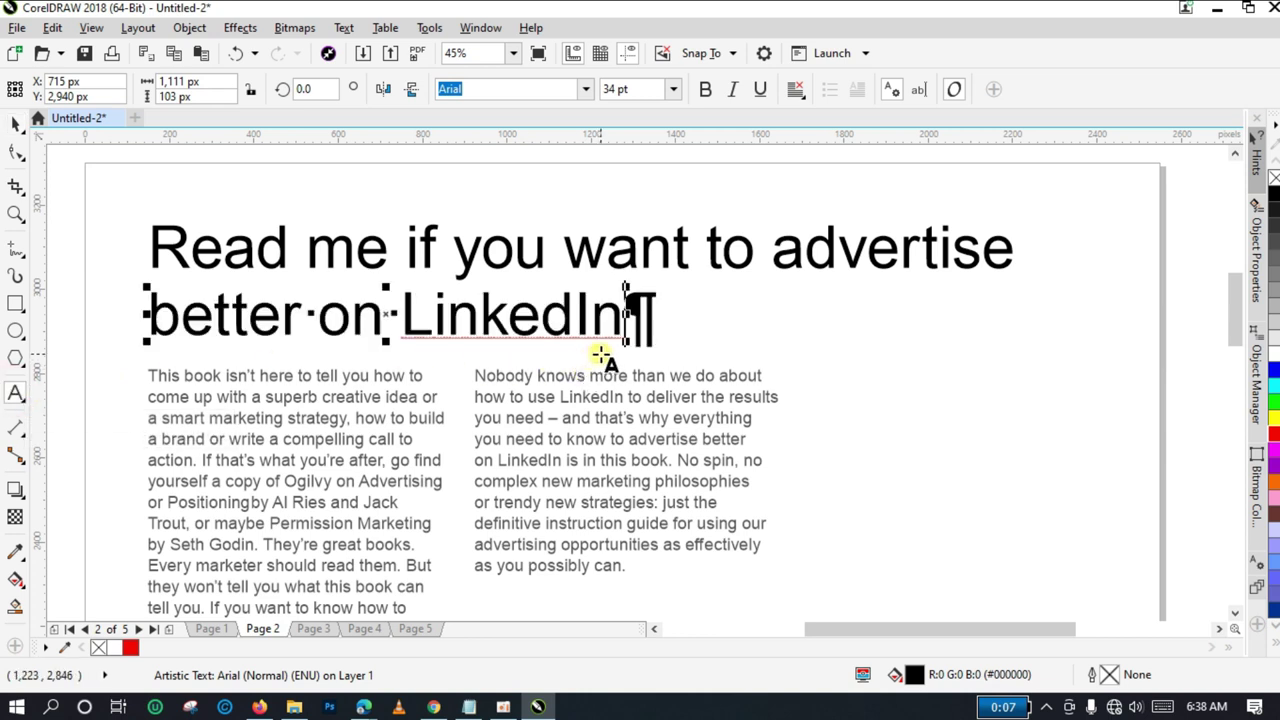
key("BackSpace")
key("BackSpace")
key("BackSpace")
key("BackSpace")
key("BackSpace")
key("BackSpace")
key("BackSpace")
key("BackSpace")
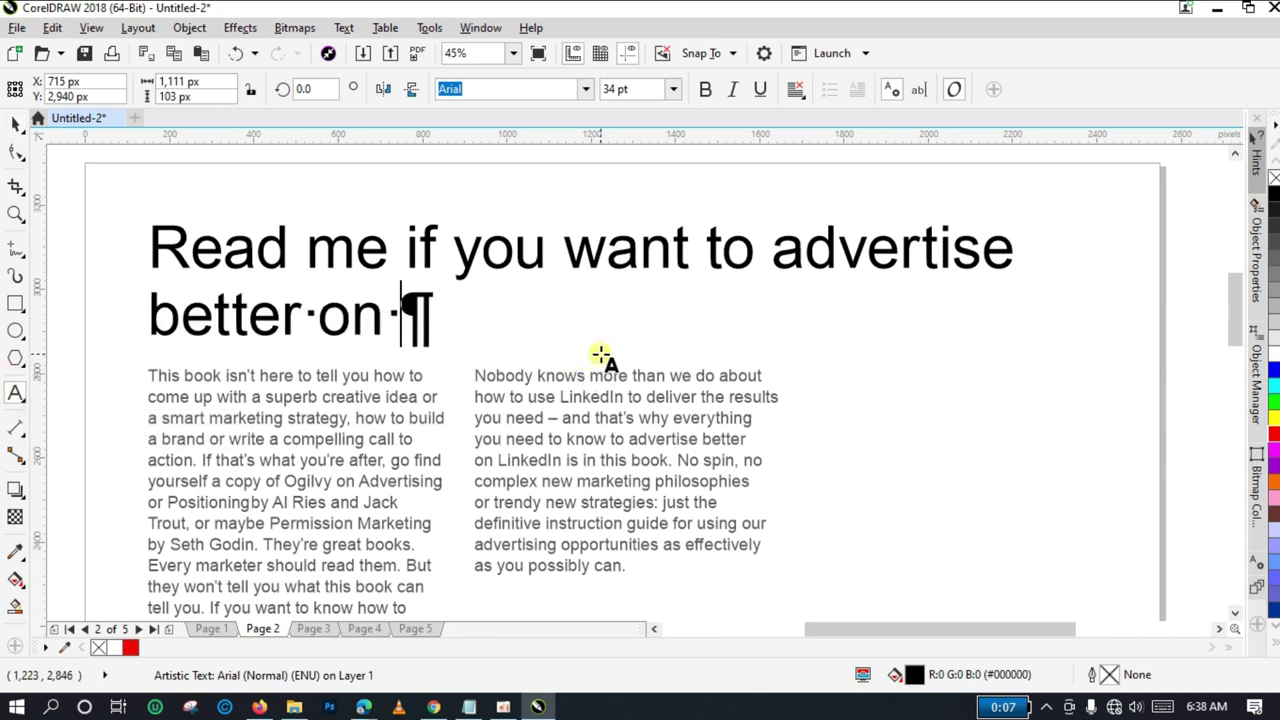
type("Piner")
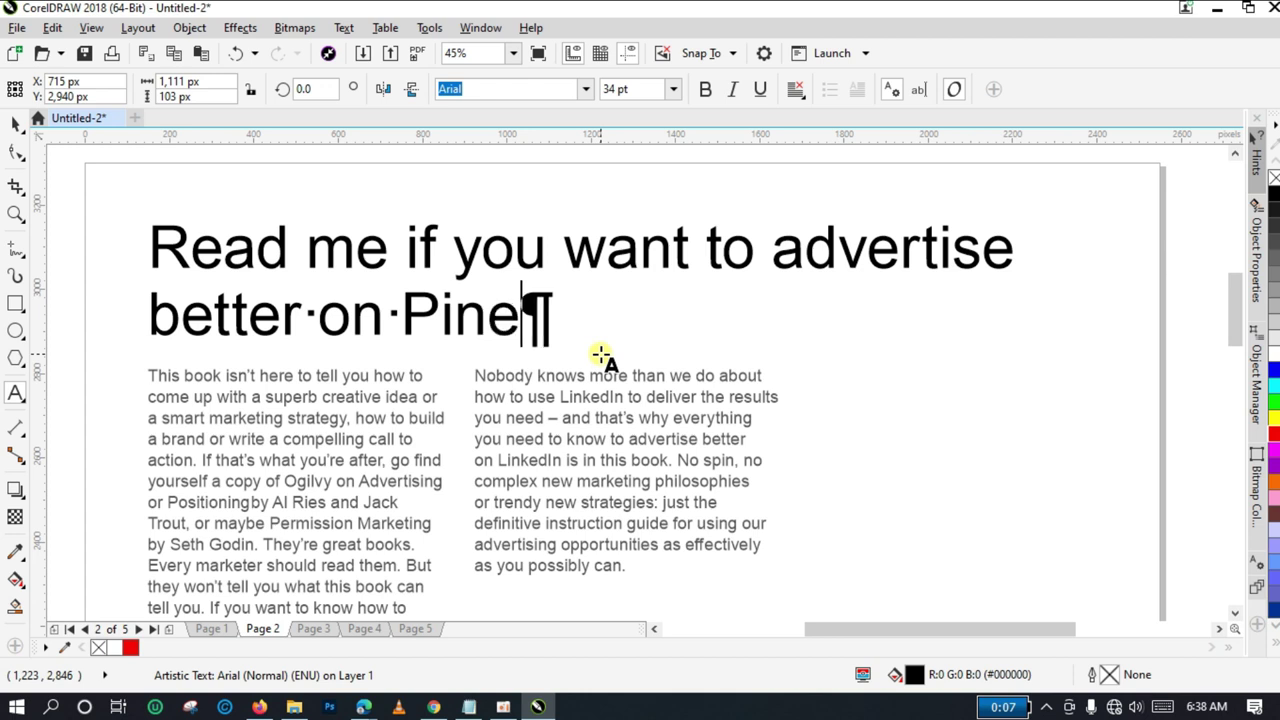
key("BackSpace")
key("BackSpace")
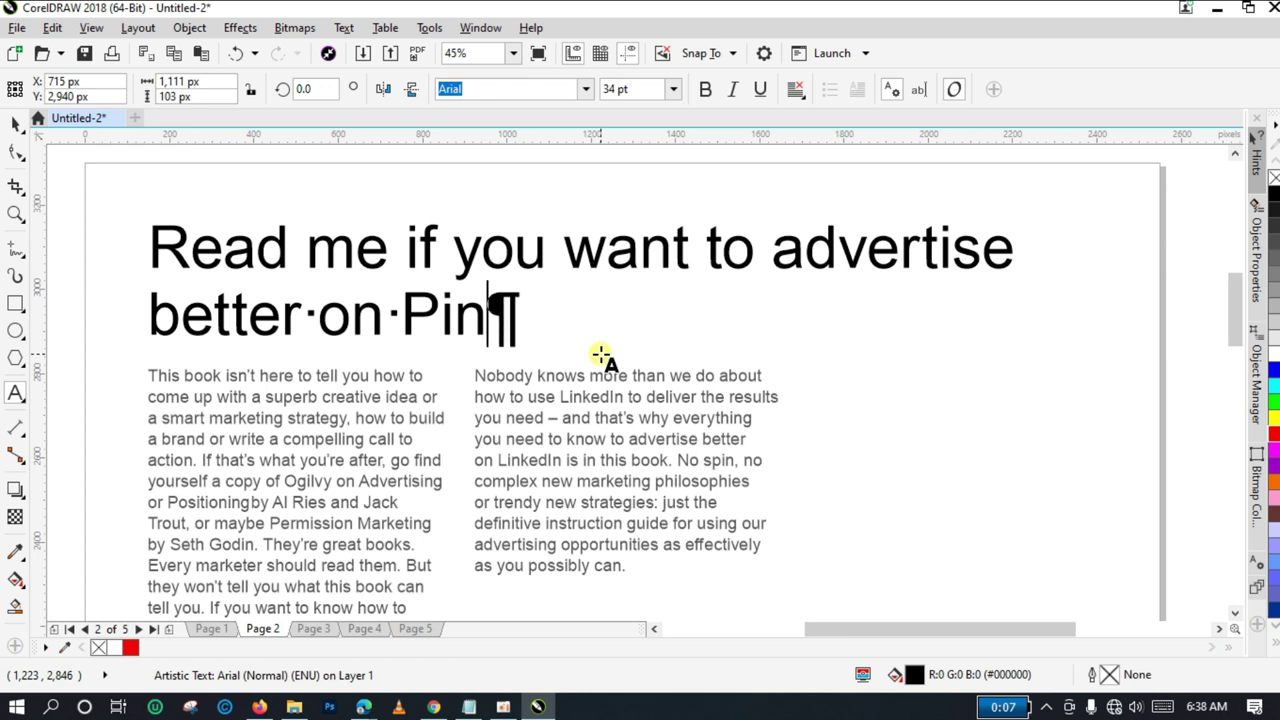
type("terest")
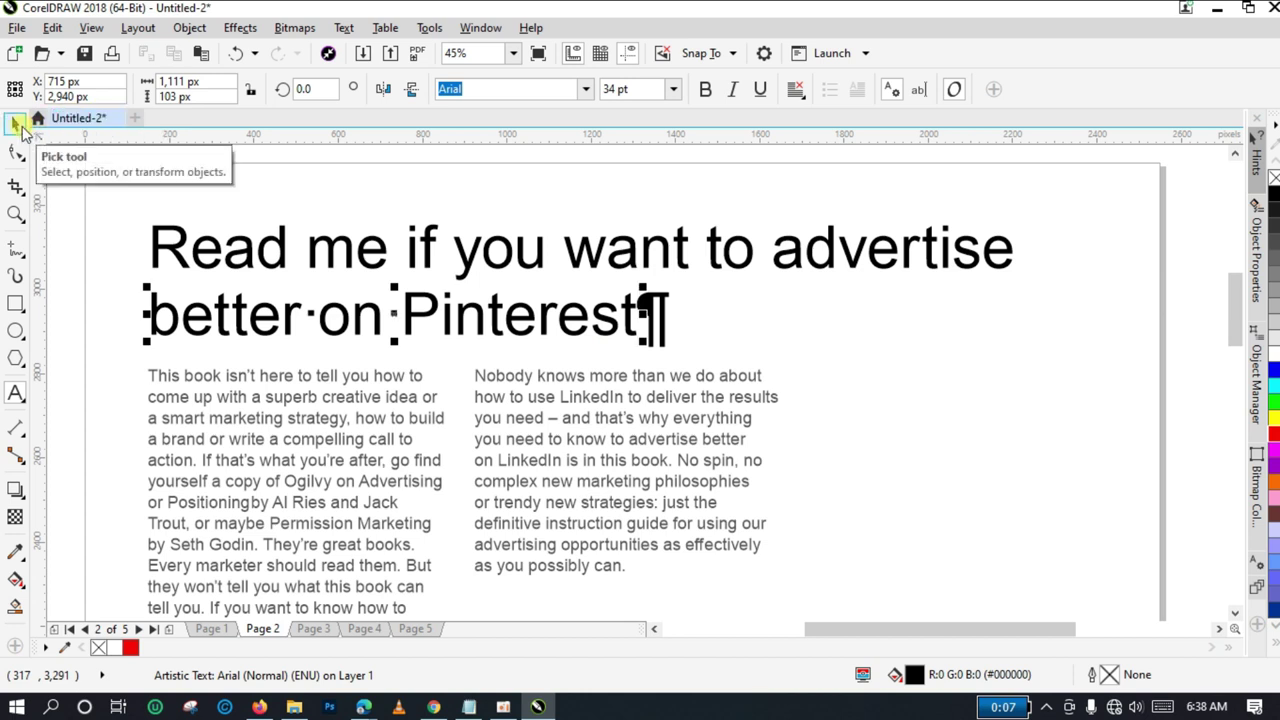
left_click(10, 123)
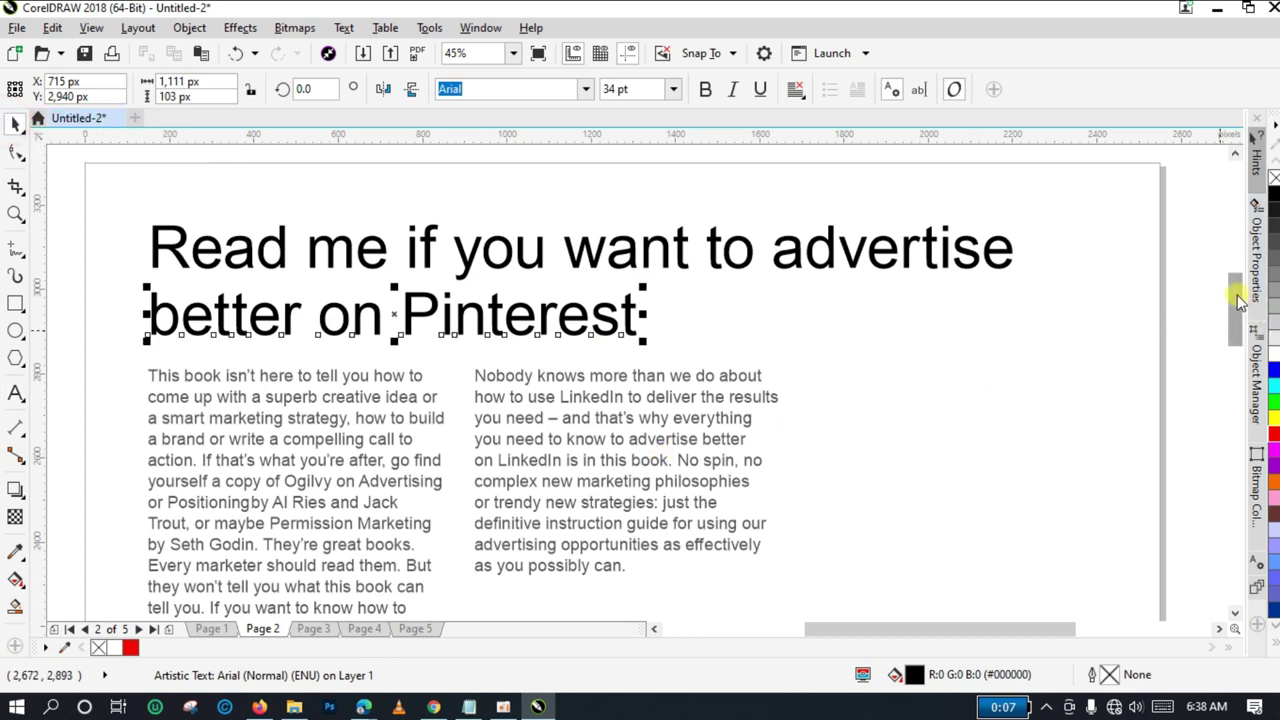
mouse_move(1240, 302)
left_mouse_down()
mouse_move(1236, 373)
mouse_move(1238, 362)
left_mouse_up()
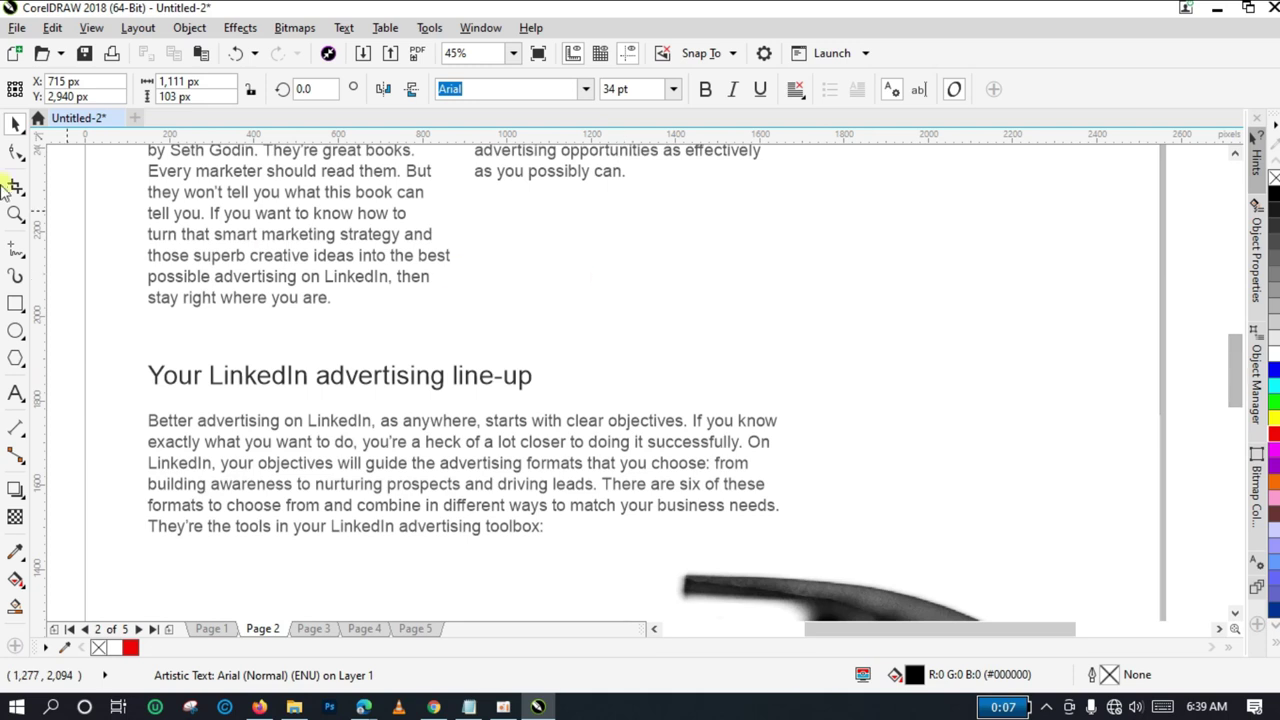
Fit page 2 in view, nudge the tools photo, then undo and redo the move.
left_click(15, 212)
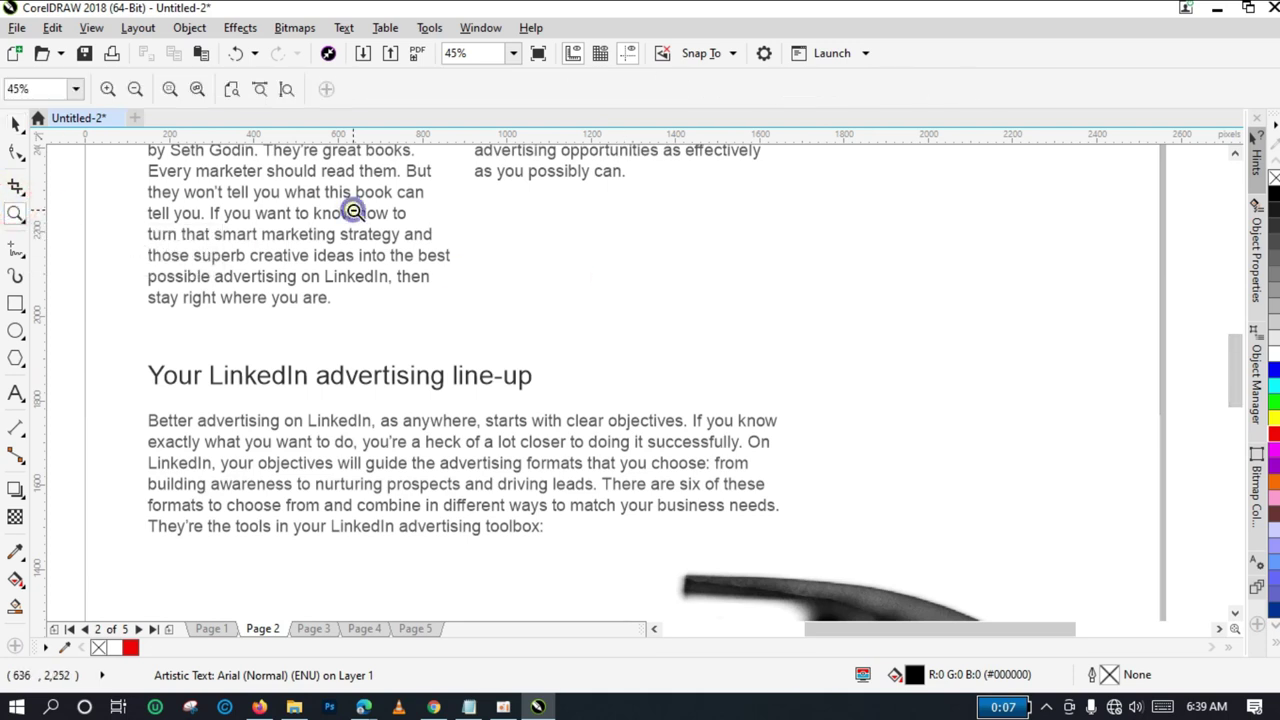
key("shift+F4")
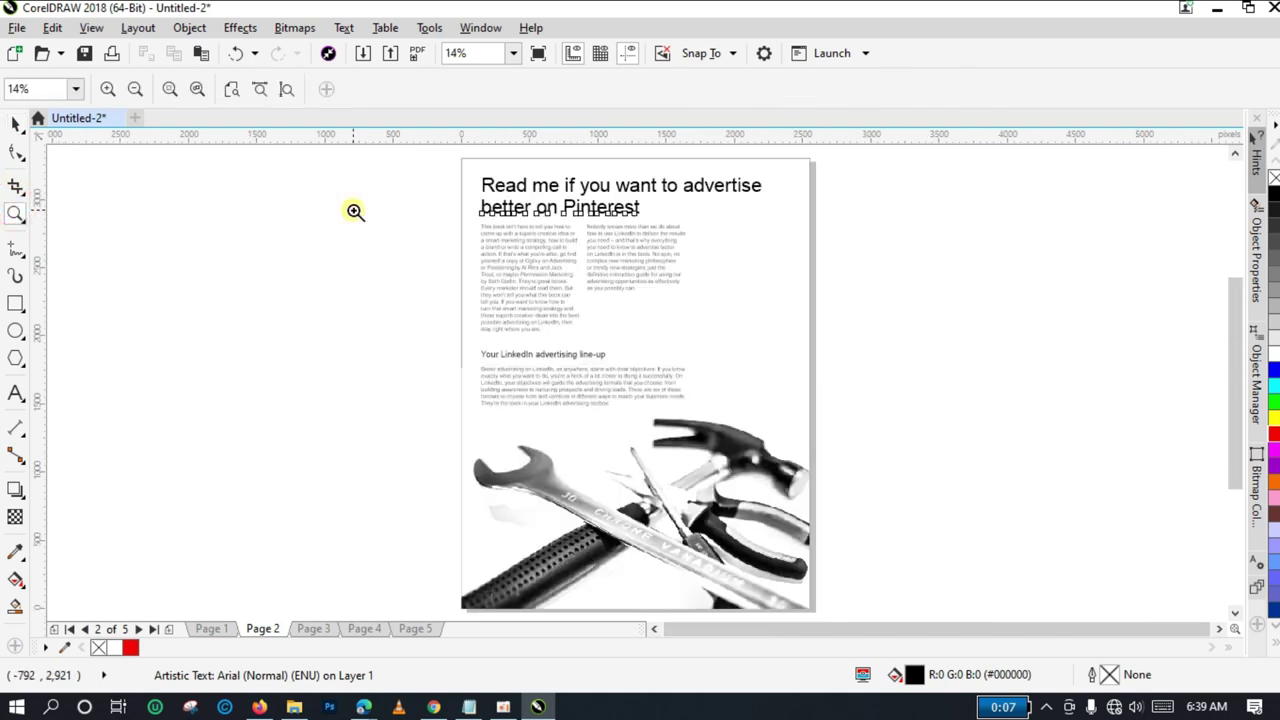
left_click(15, 122)
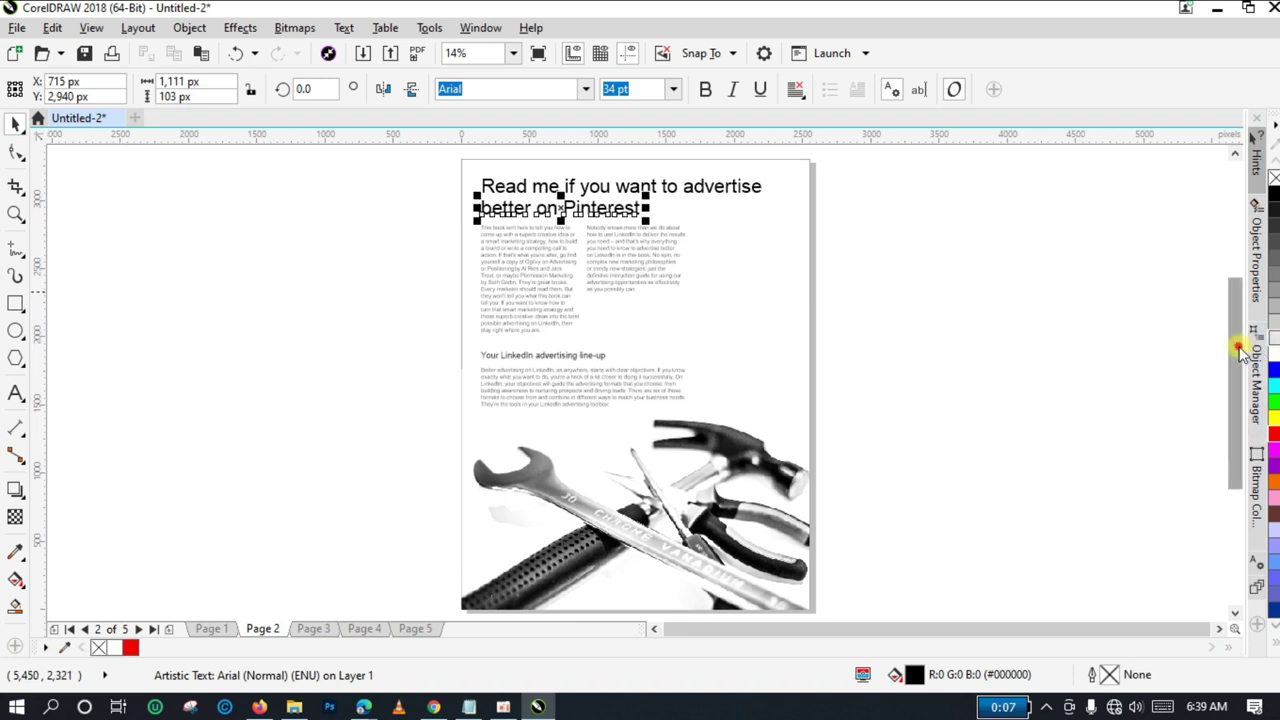
left_click_drag(1240, 350, 1240, 412)
left_click(945, 368)
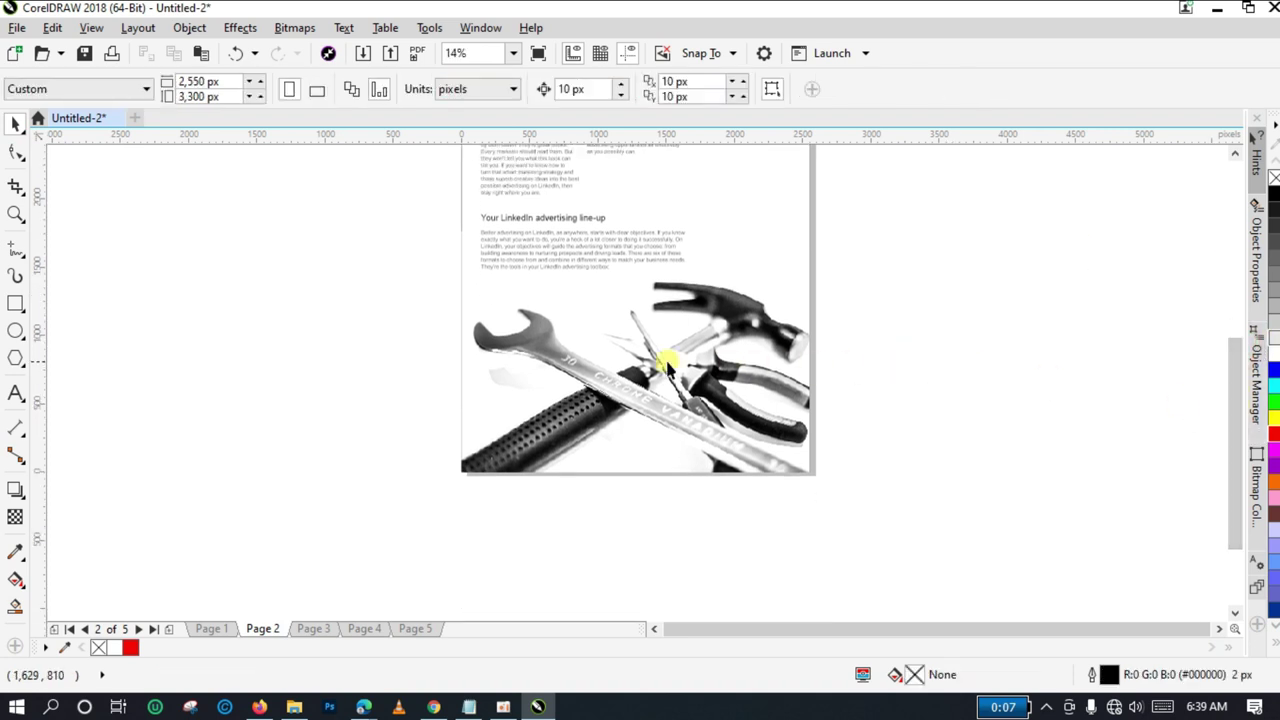
left_click(663, 363)
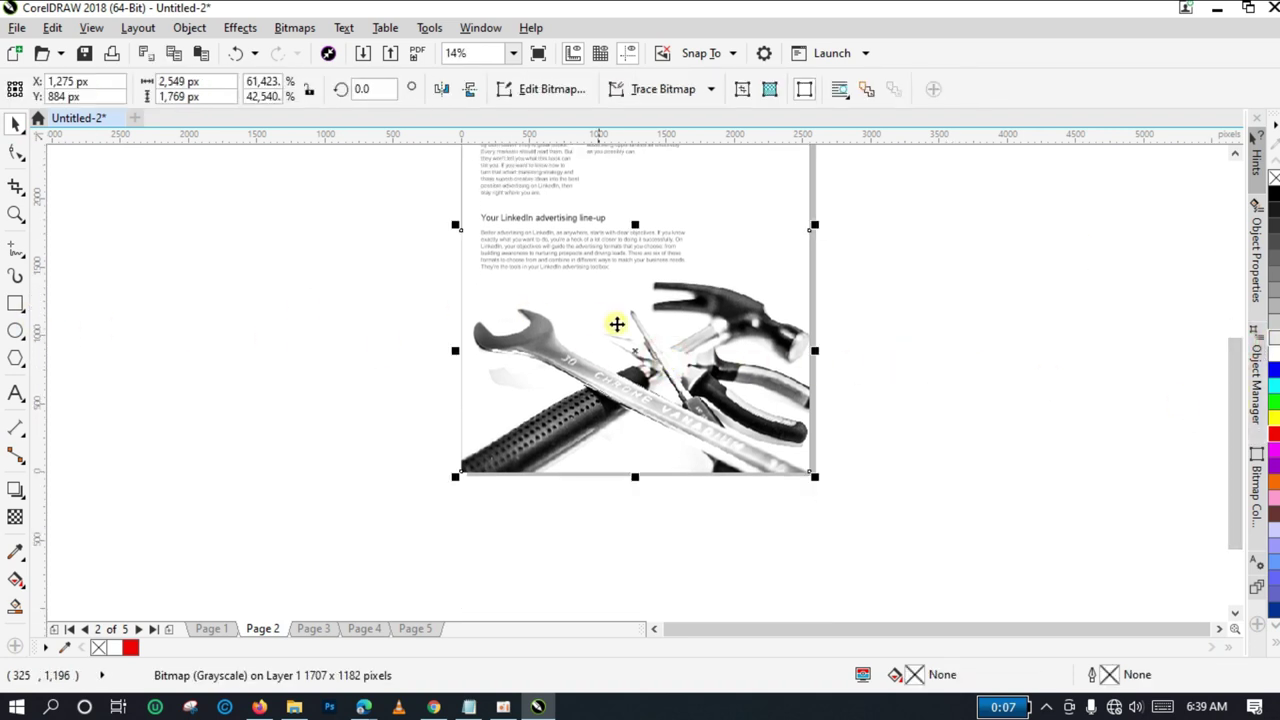
mouse_move(634, 358)
left_mouse_down()
mouse_move(442, 363)
mouse_move(674, 354)
mouse_move(641, 360)
left_mouse_up()
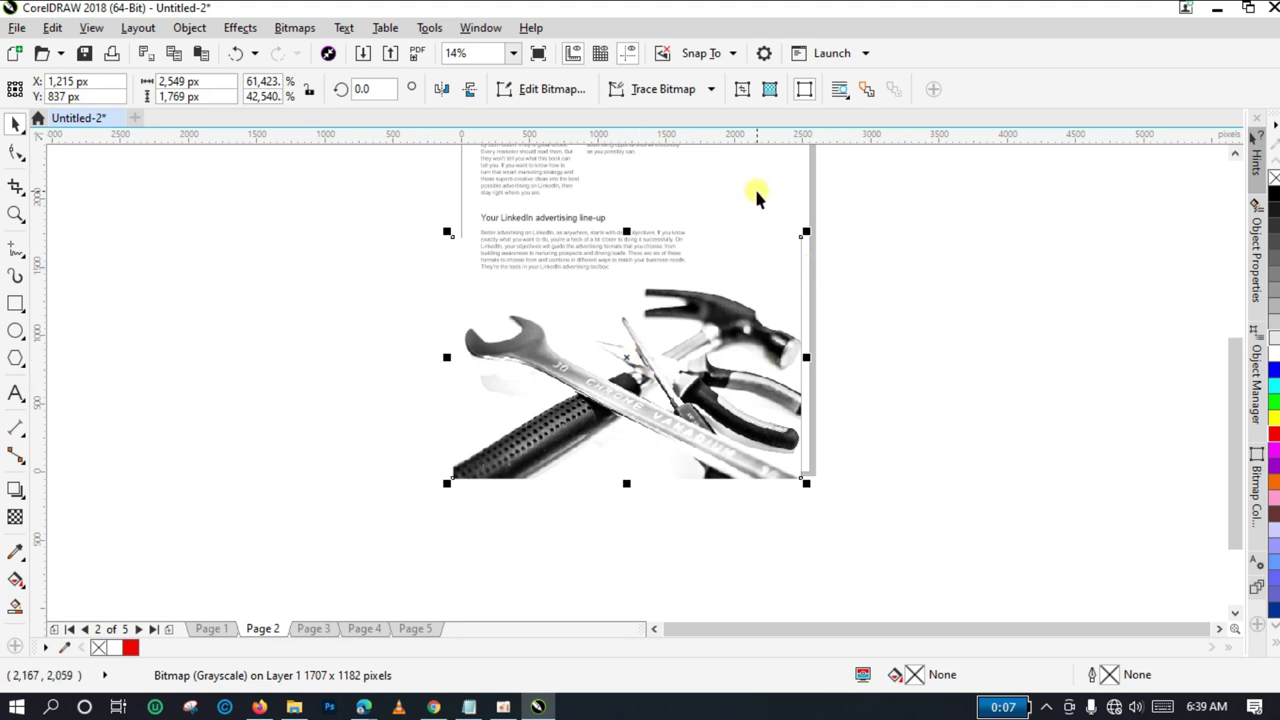
key("ctrl+z")
key("ctrl+z")
key("ctrl+shift+z")
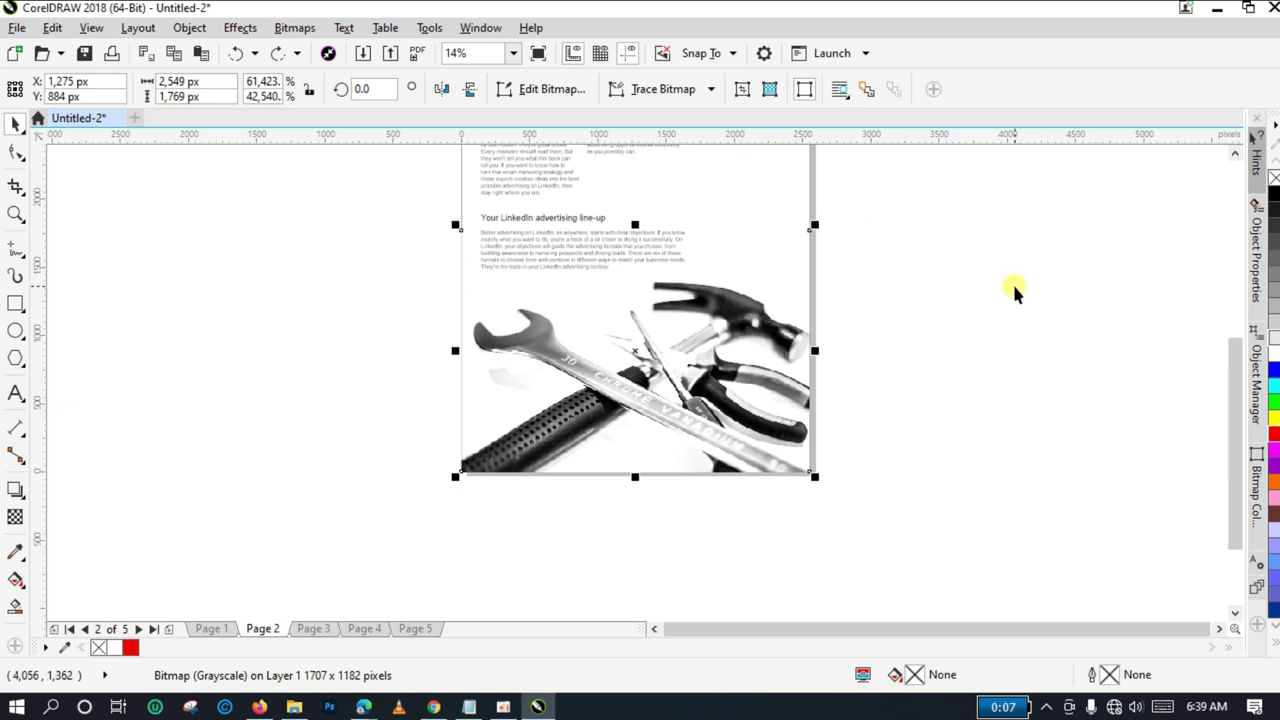
left_click(1014, 289)
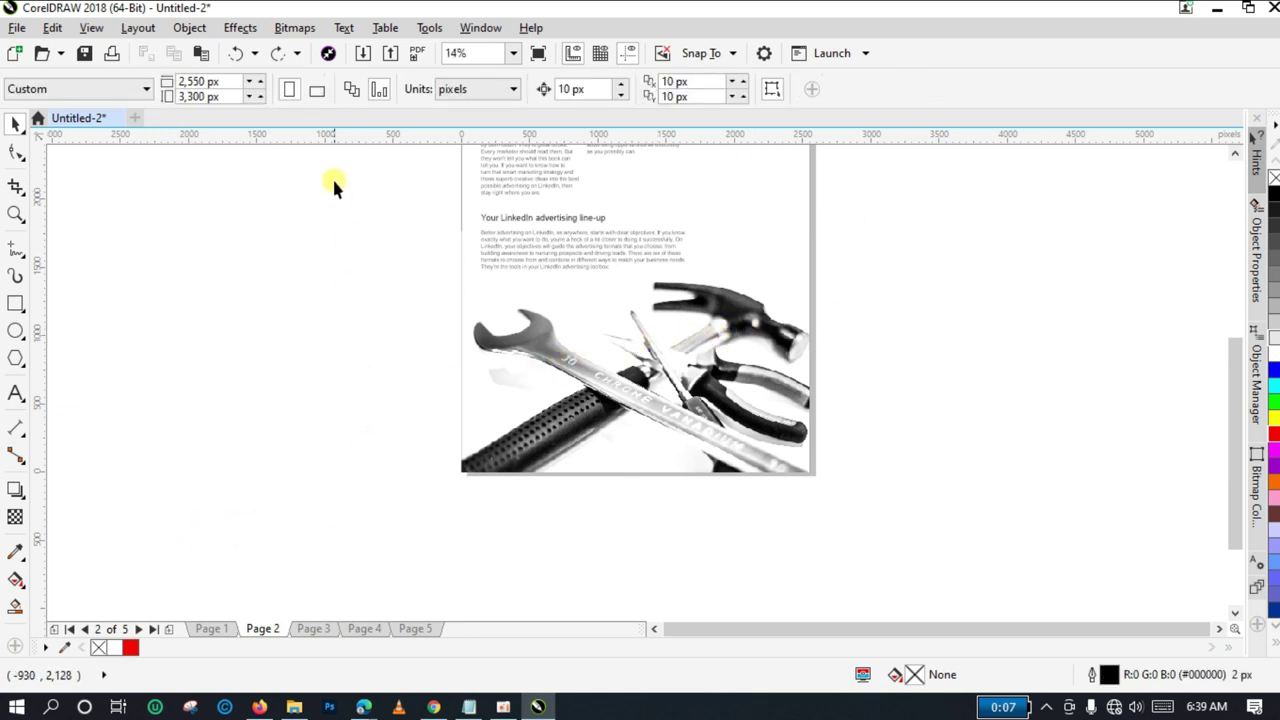
Import 30182796.jpg from D:\Resources\Backgrounds.
left_click(362, 55)
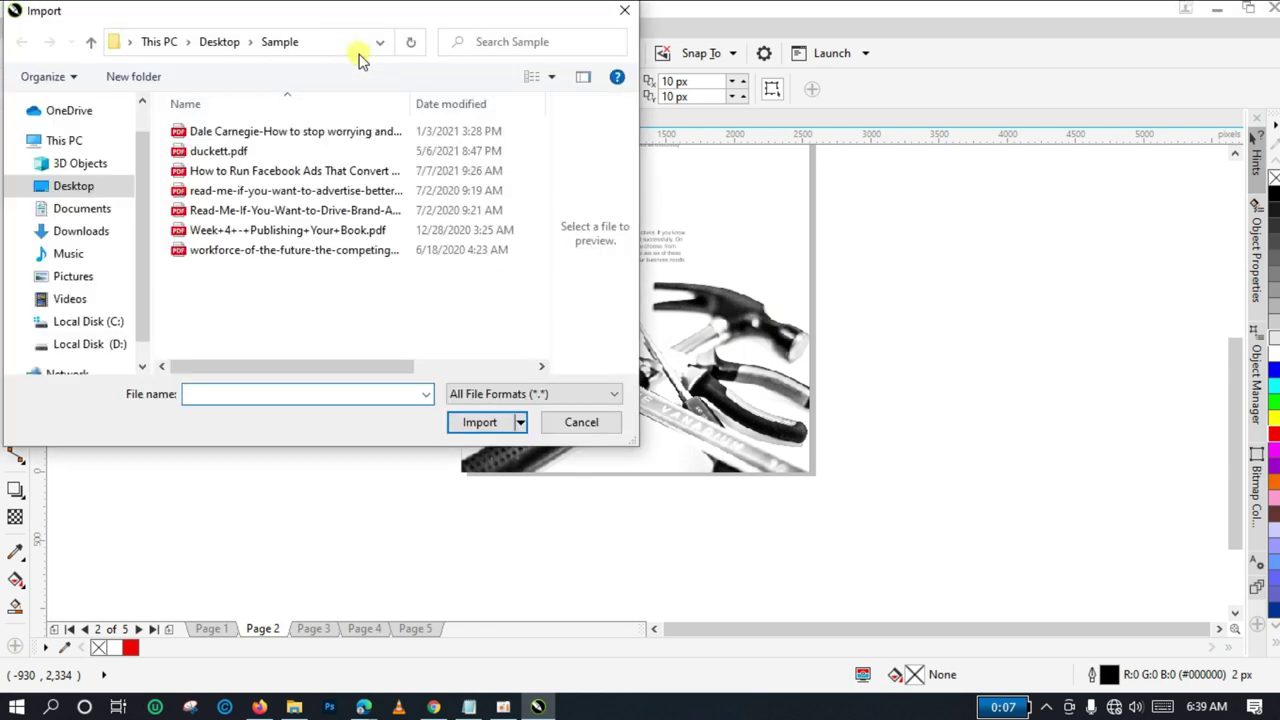
left_click(114, 346)
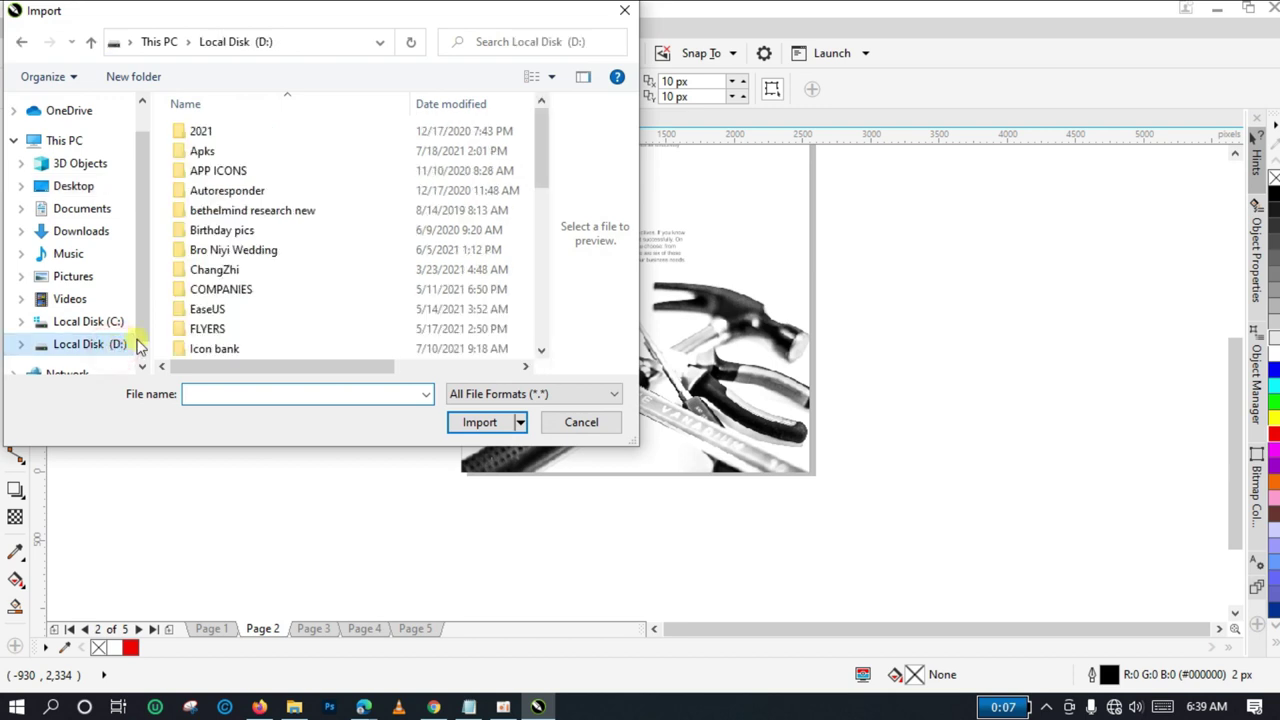
left_click(254, 252)
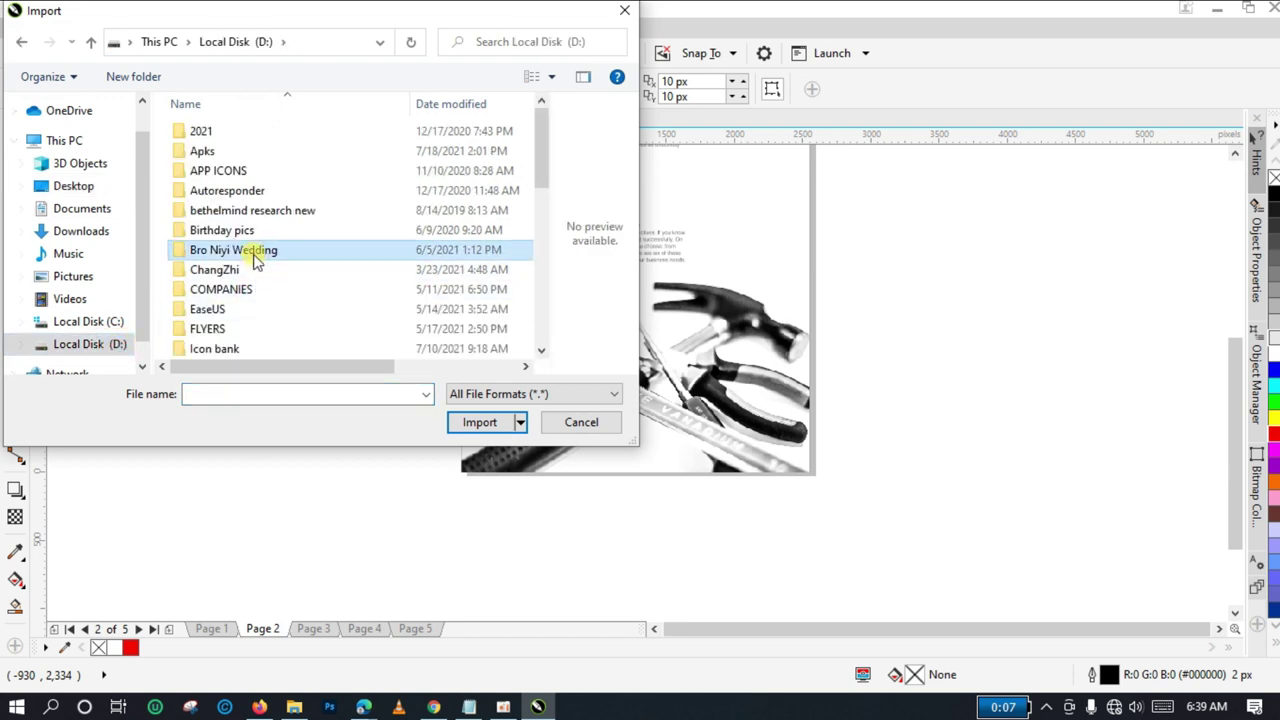
key("r")
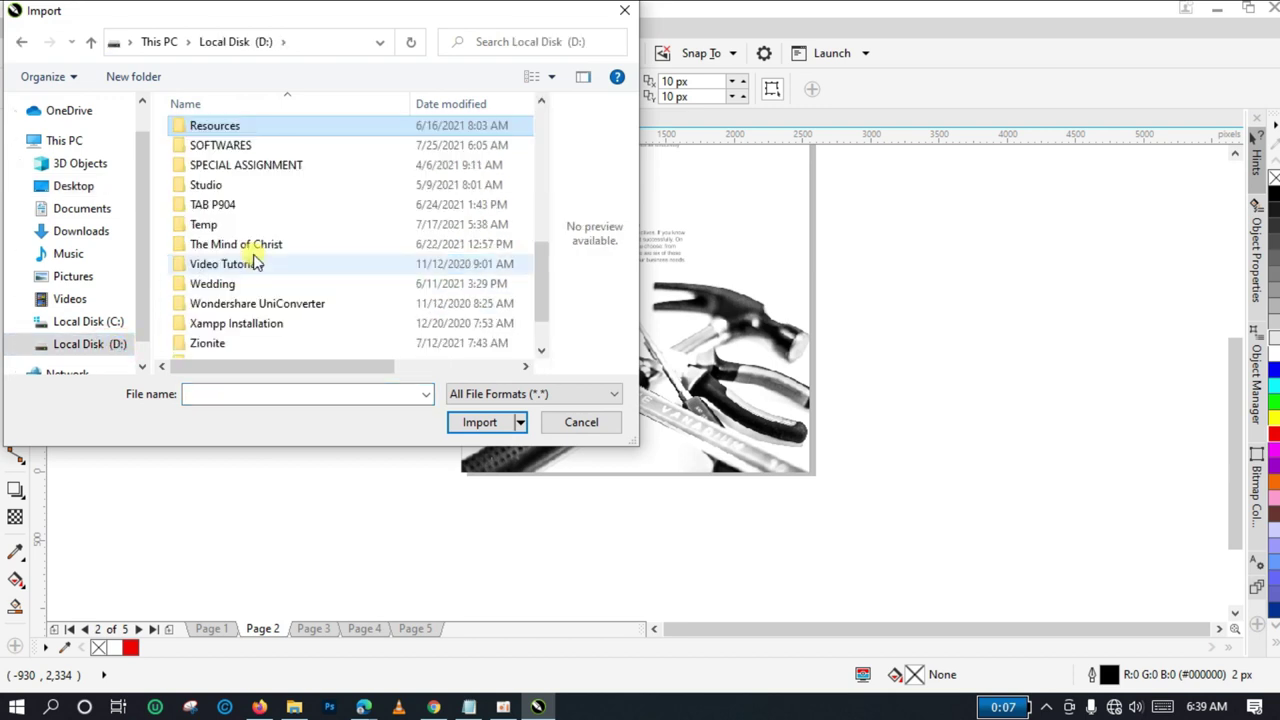
key("Return")
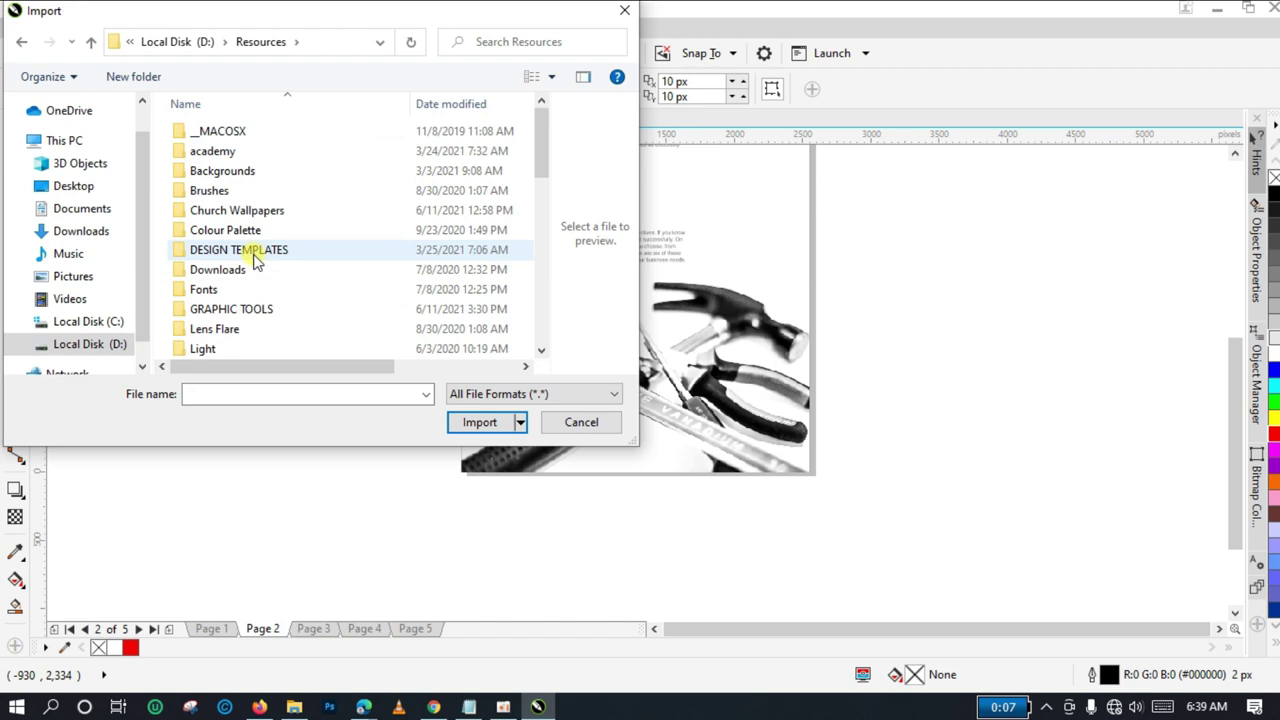
left_click(224, 172)
double_click(224, 172)
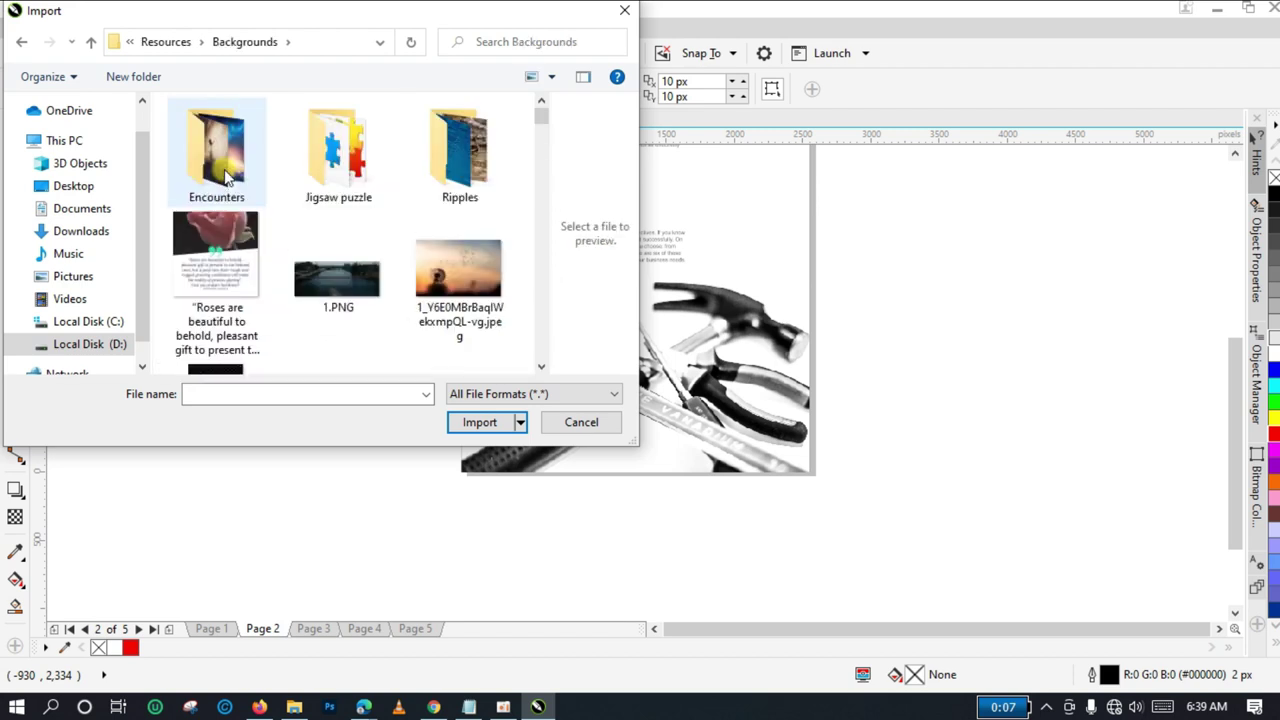
left_click(540, 370)
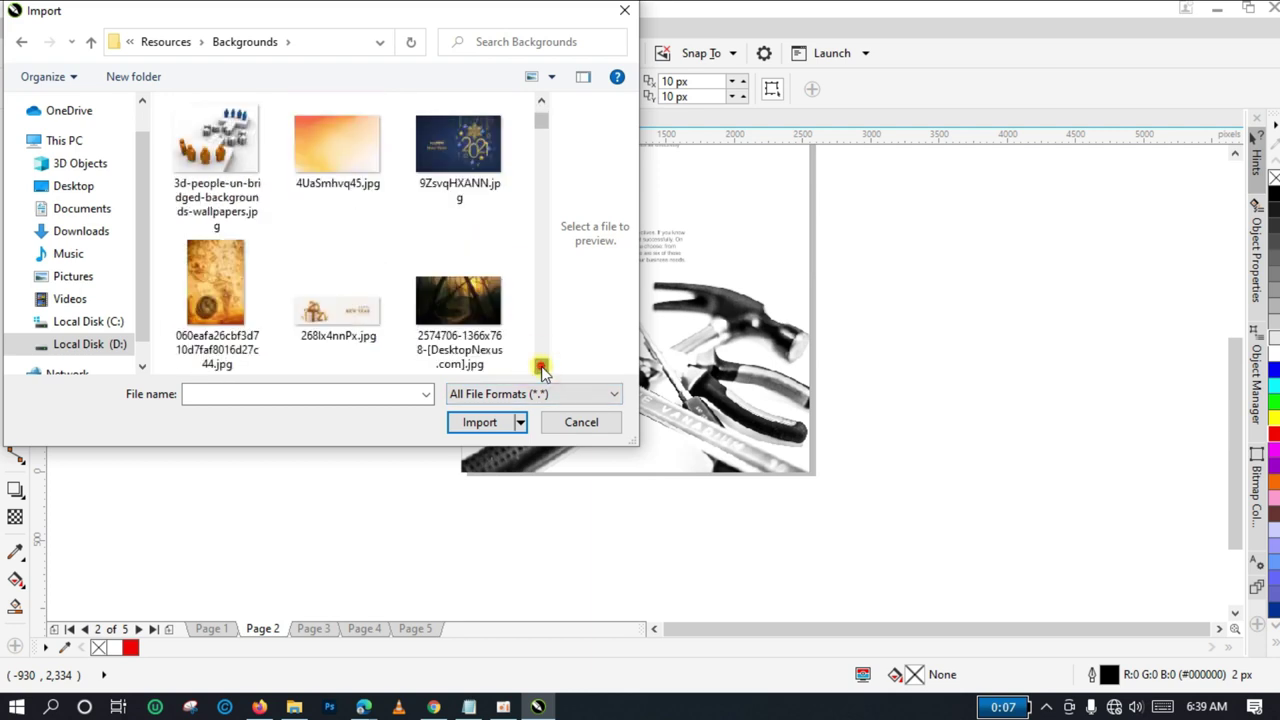
left_click(540, 368)
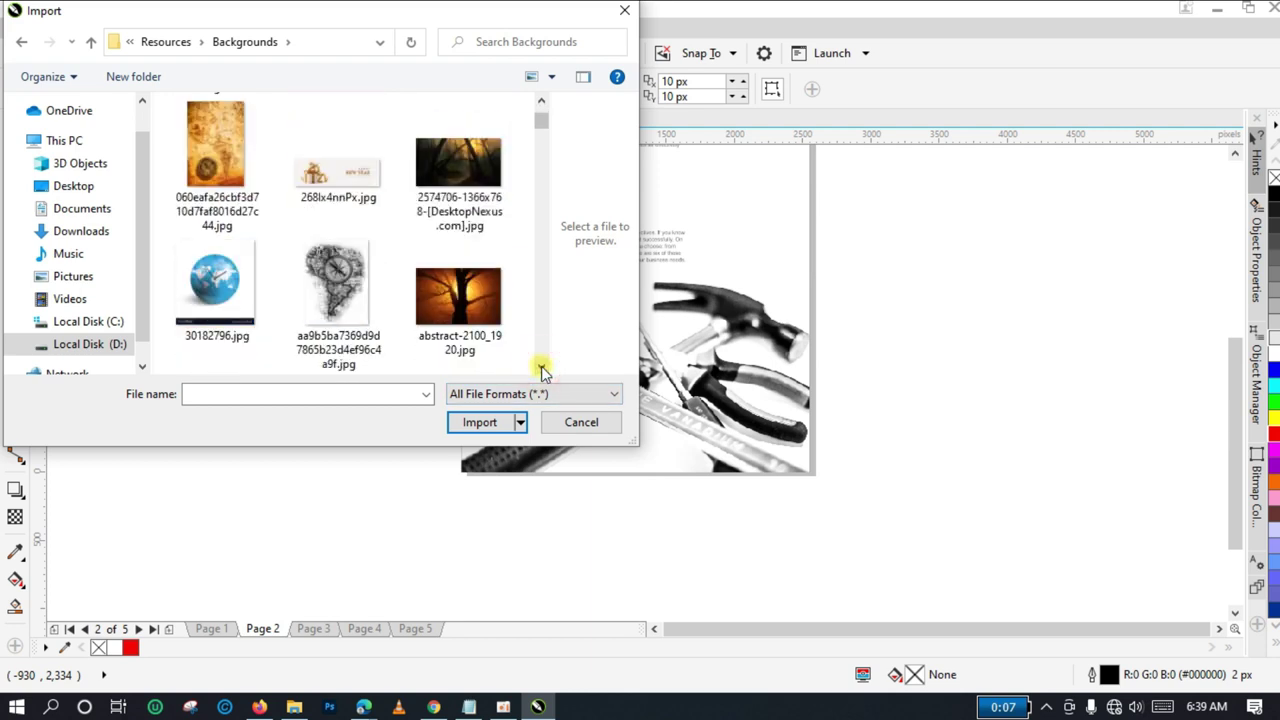
left_click(224, 289)
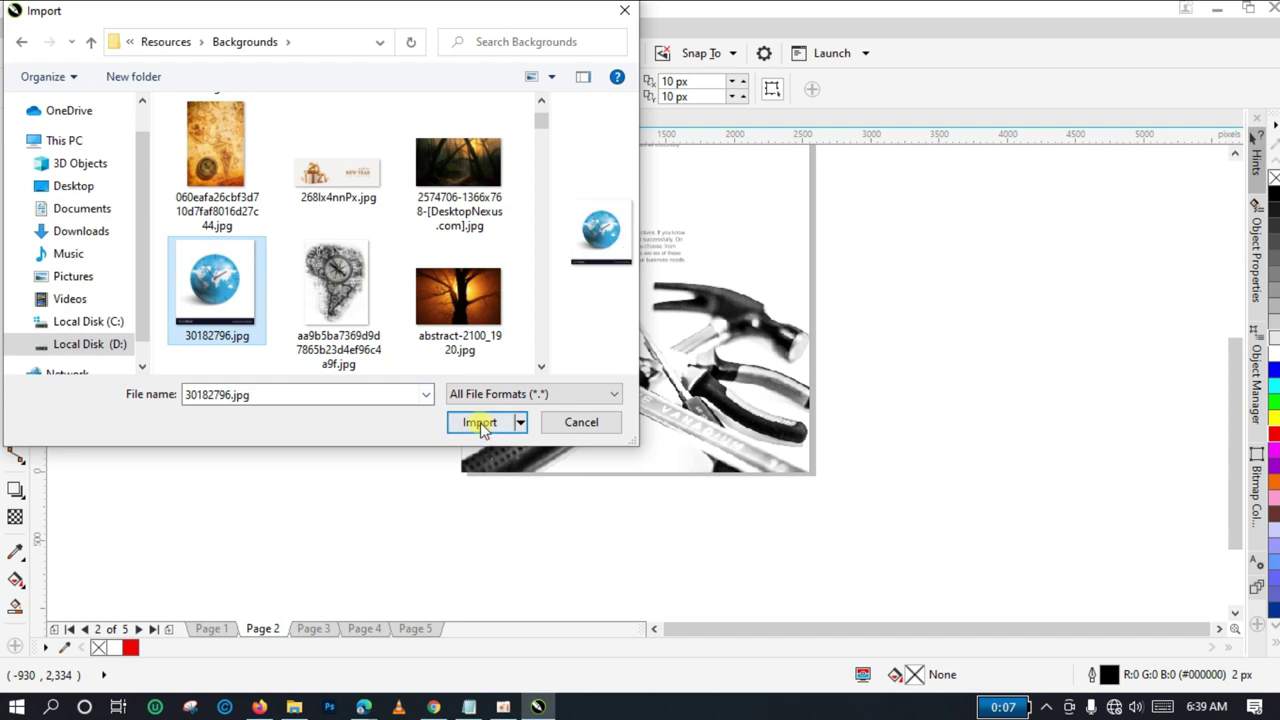
left_click(479, 422)
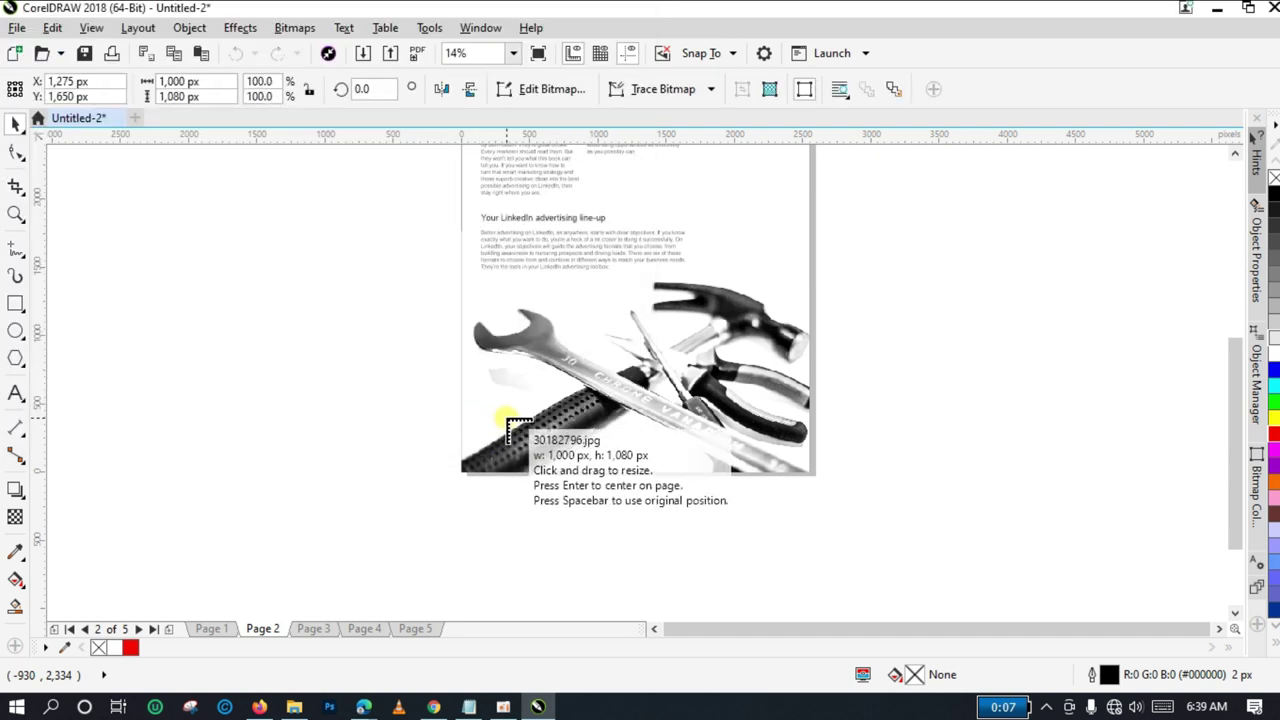
Drop the globe picture left of page 2 and raise its bottom edge to cut the dark bar.
left_click(157, 273)
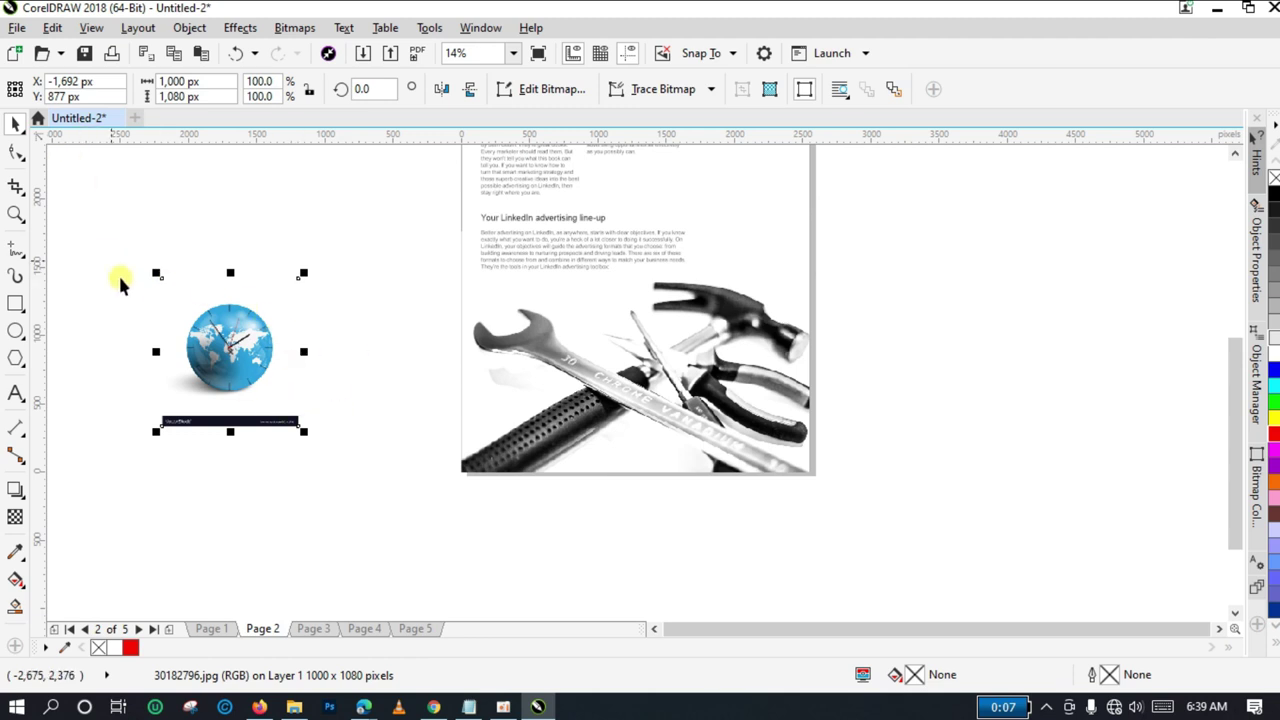
left_click(409, 339)
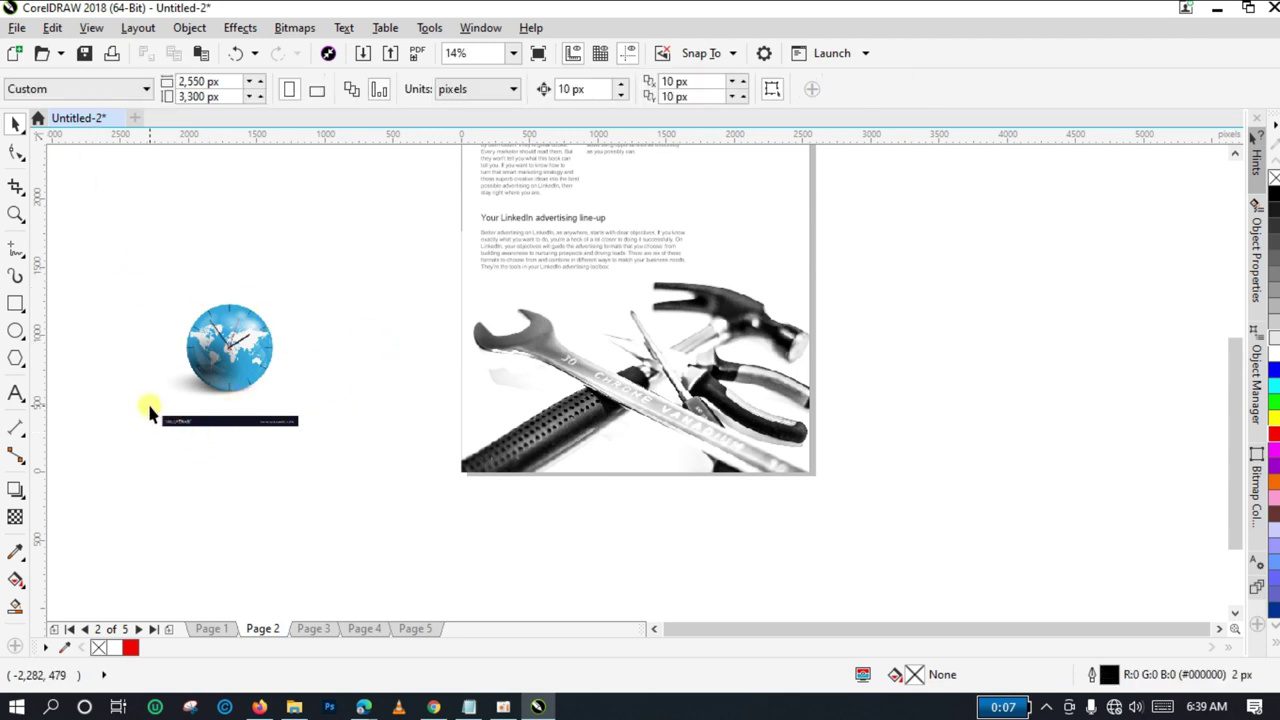
left_click(226, 366)
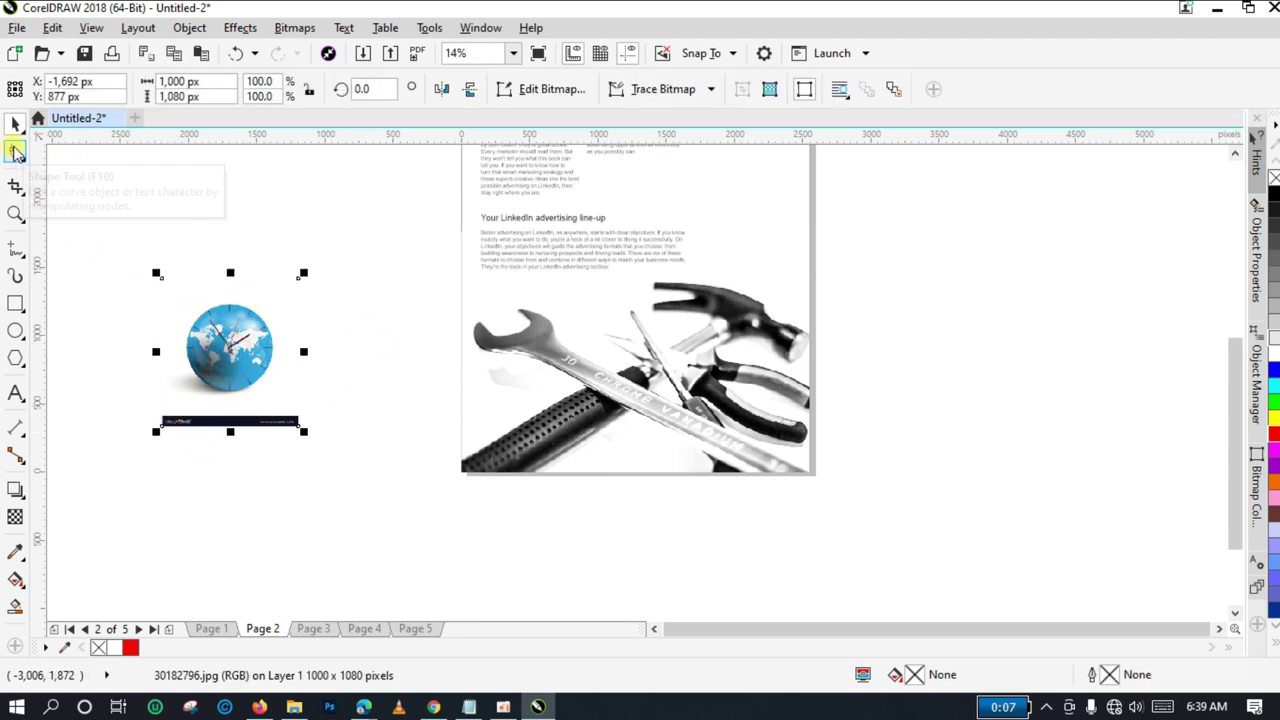
key("F10")
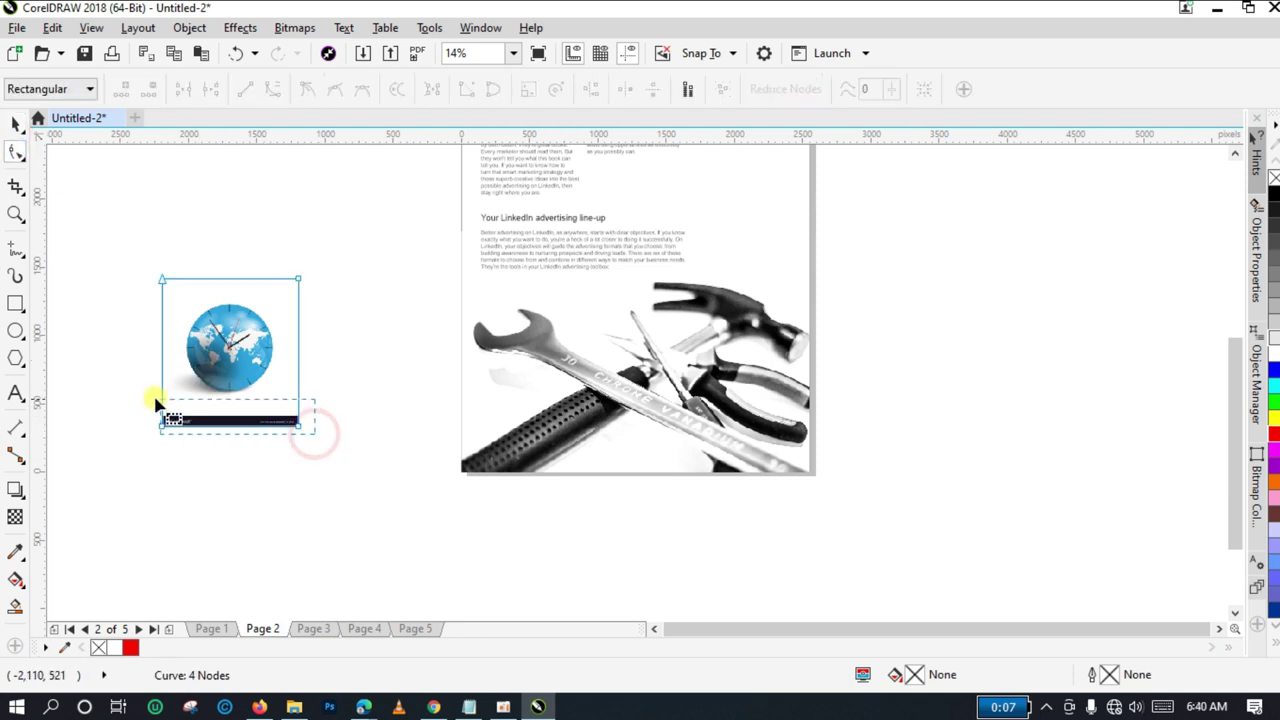
key("ctrl+a")
key("Up")
key("Up")
key("Up")
key("Up")
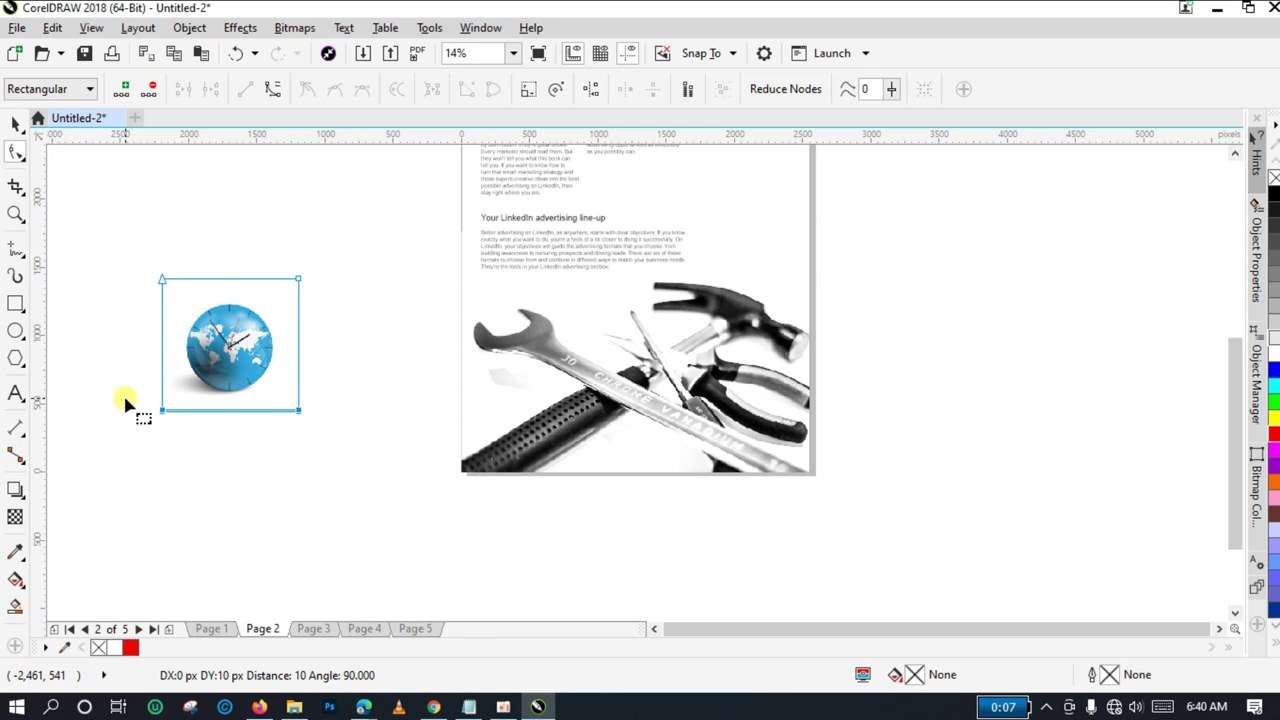
key("Up")
key("Up")
key("Up")
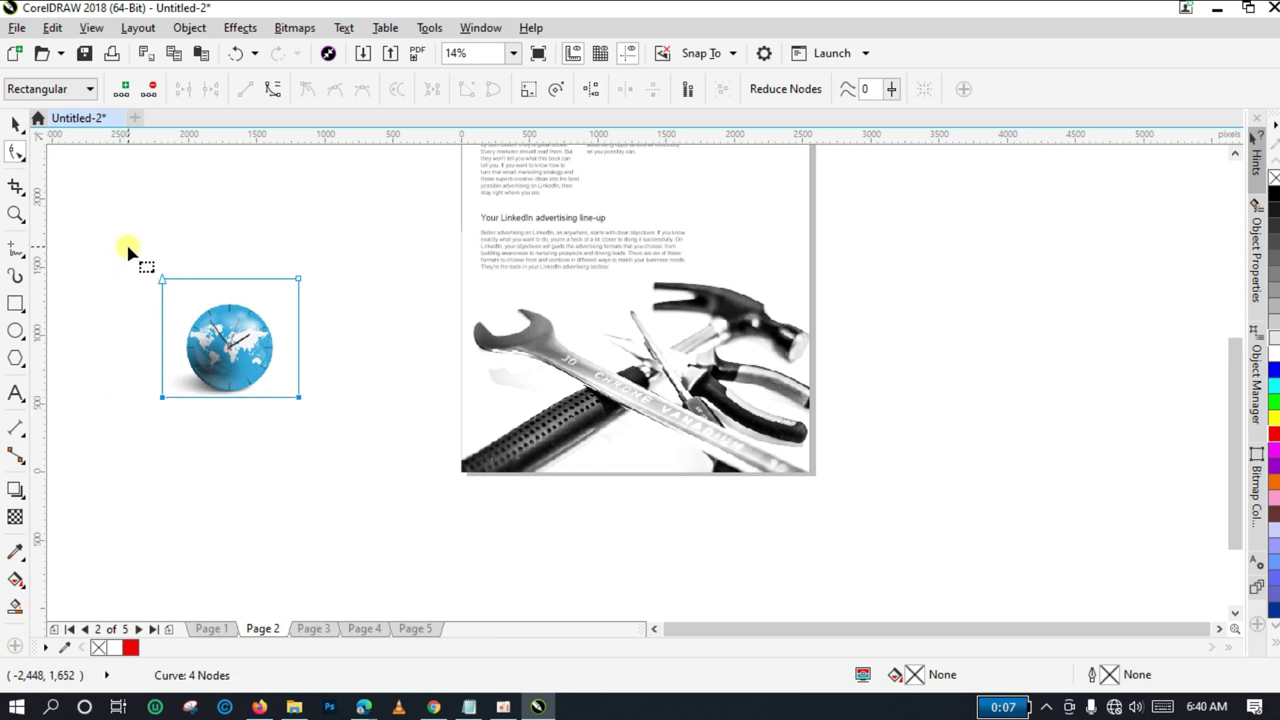
Trim the picture's top, left and right edges inward by nudging their nodes.
left_click_drag(128, 250, 351, 339)
key("Down")
key("Down")
key("Down")
key("Down")
key("Down")
key("Down")
key("Down")
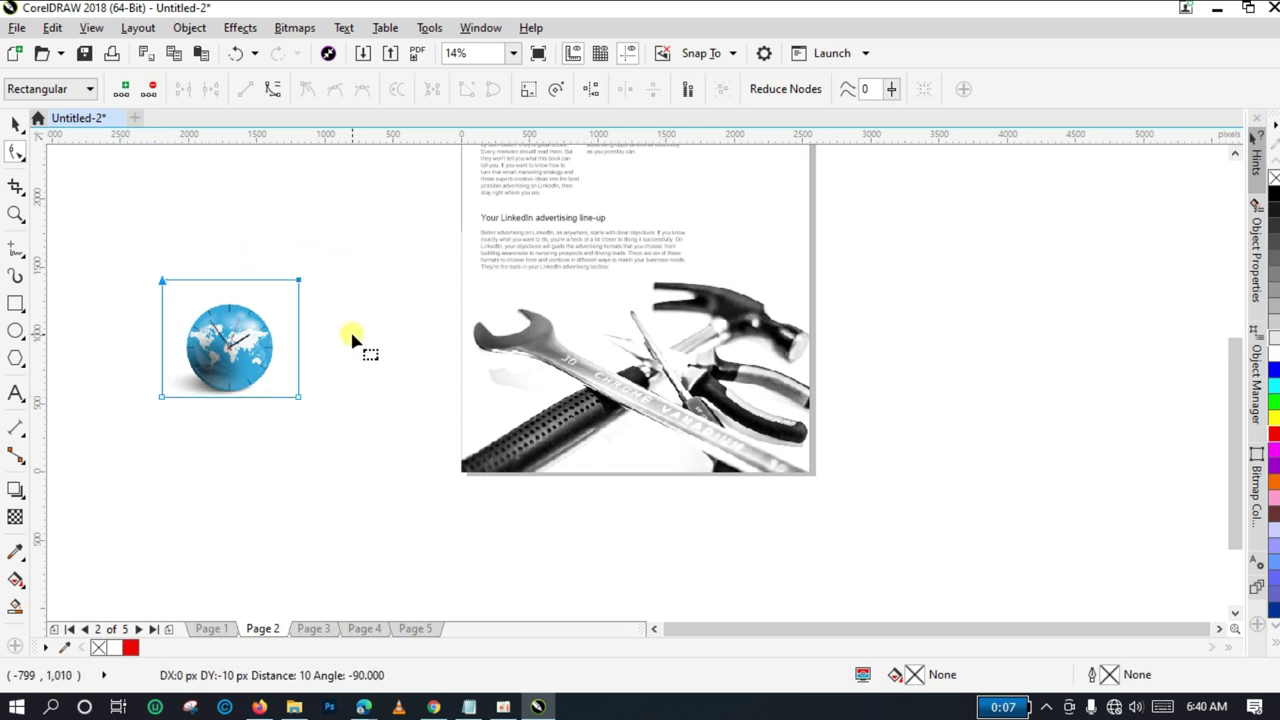
key("Down")
key("Down")
key("Down")
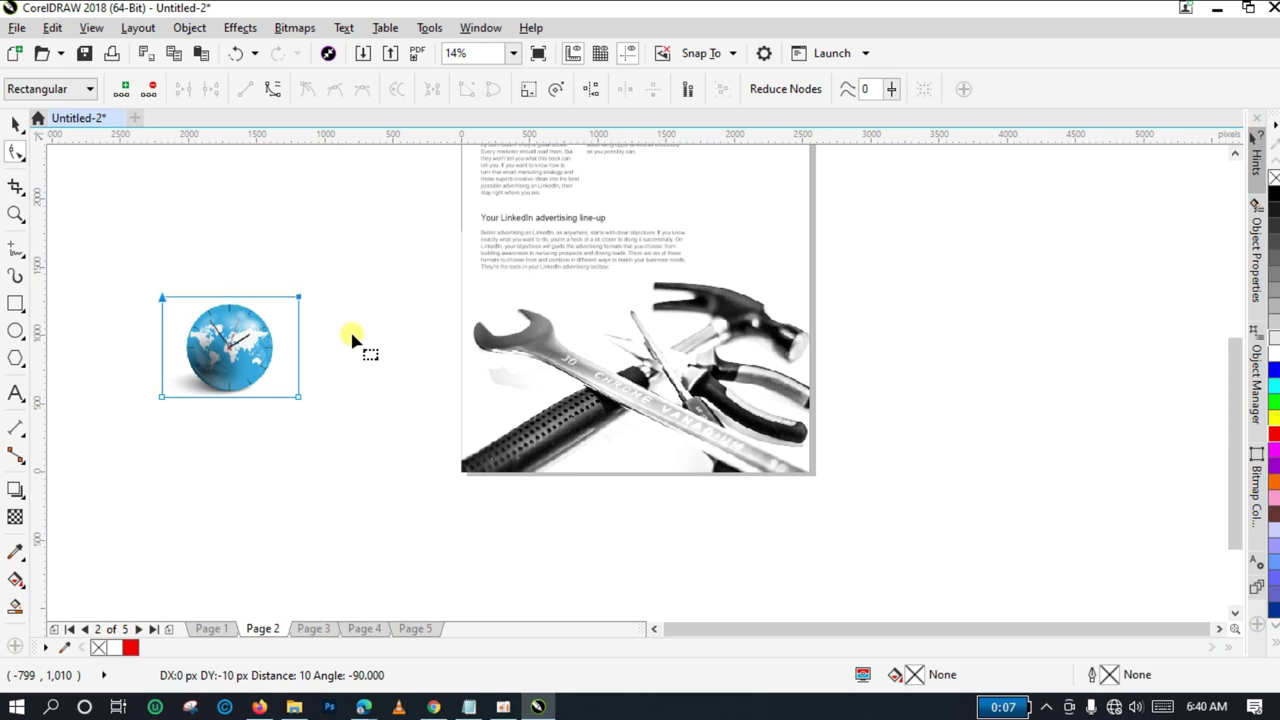
left_click_drag(103, 256, 170, 335)
key("Right")
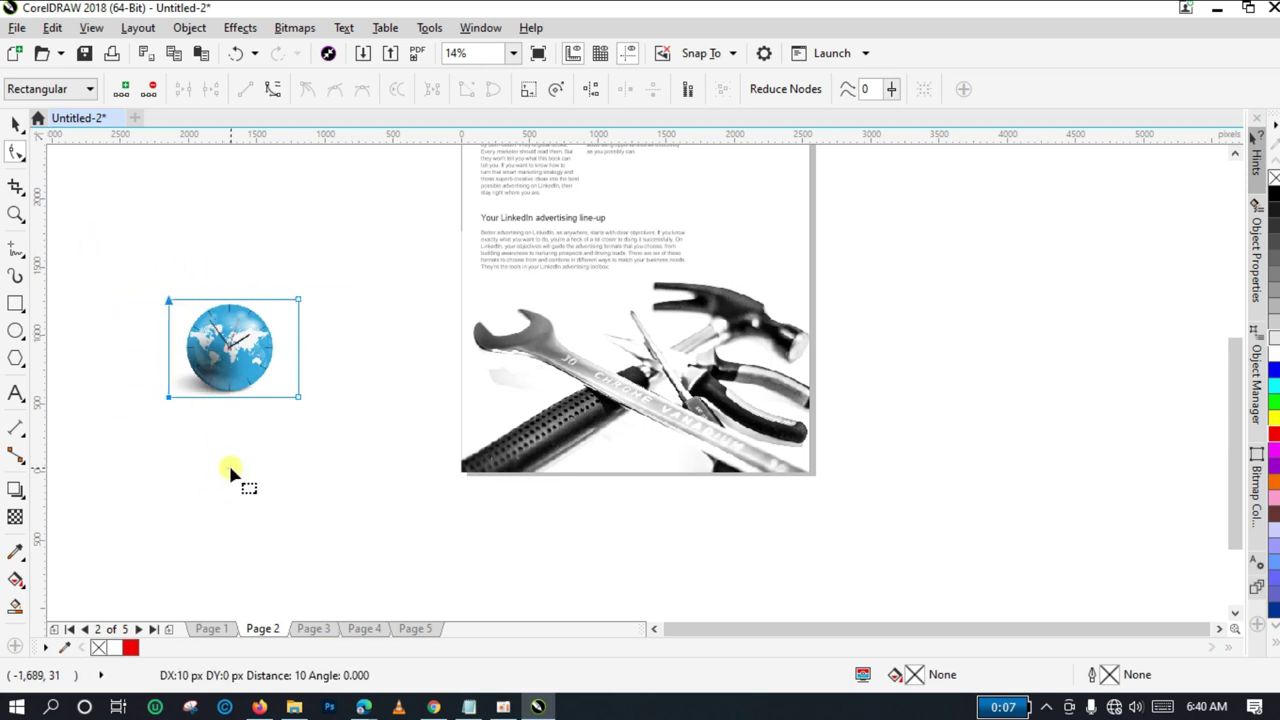
key("Right")
key("Right")
key("Right")
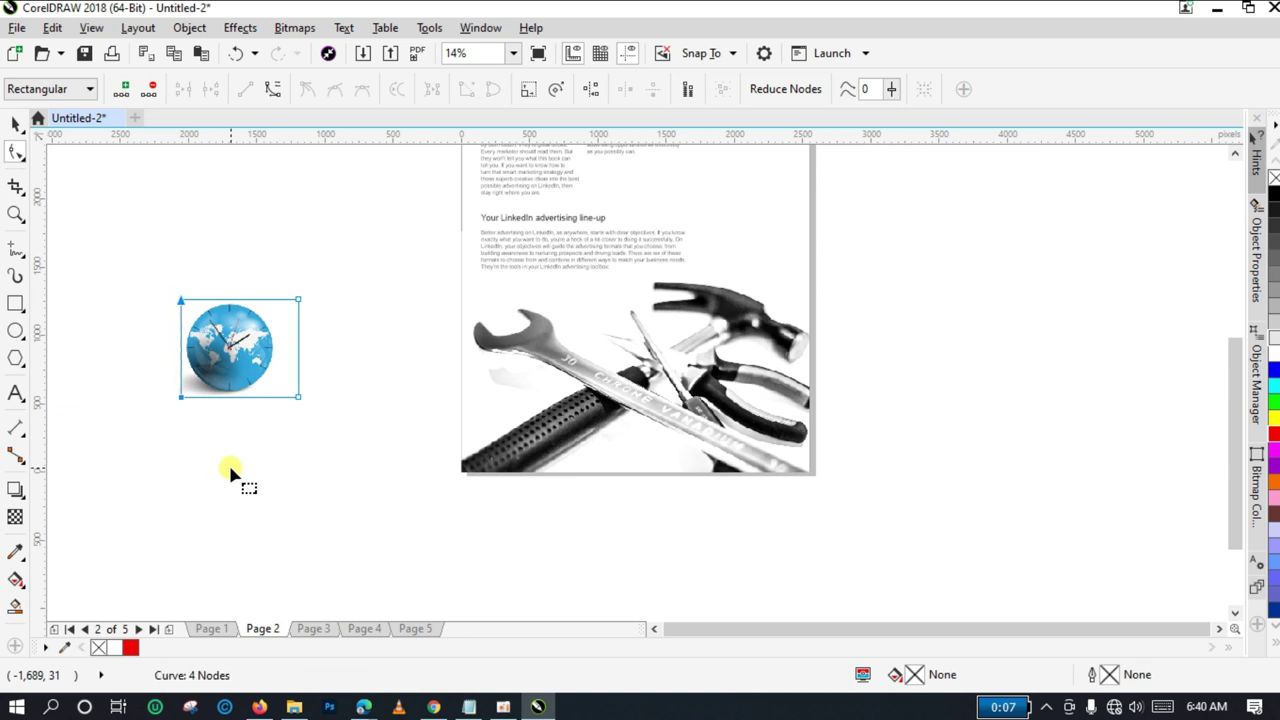
left_click_drag(271, 272, 327, 467)
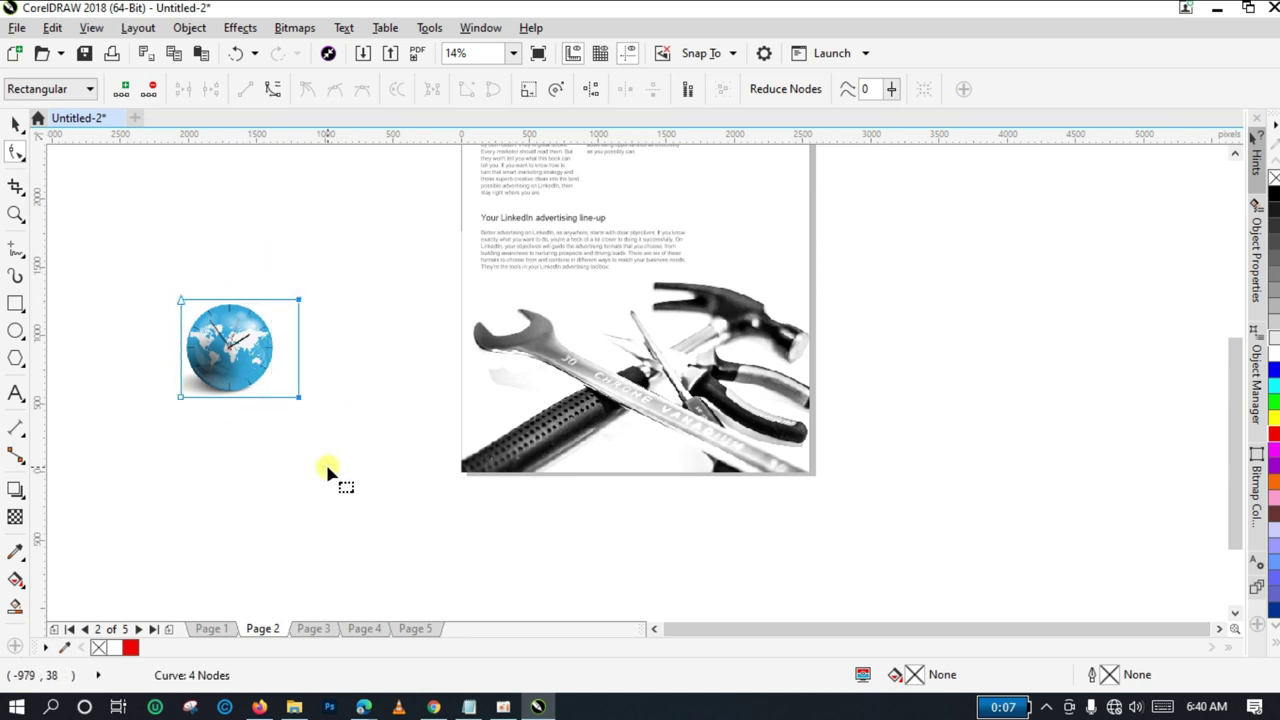
key("Left")
key("Left")
key("Left")
key("Left")
key("Left")
left_click(17, 128)
left_click(229, 250)
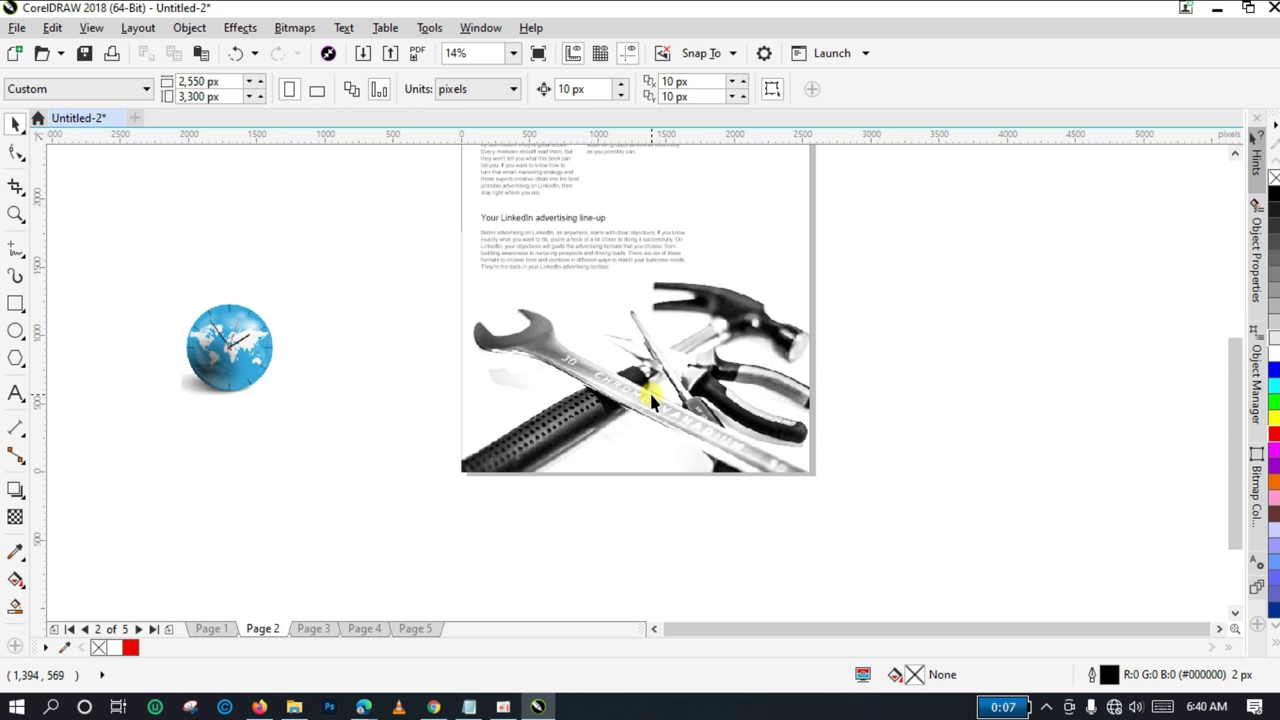
Convert the globe-clock bitmap to Grayscale (8-bit) via Bitmaps > Mode.
left_click(236, 347)
left_click(586, 443)
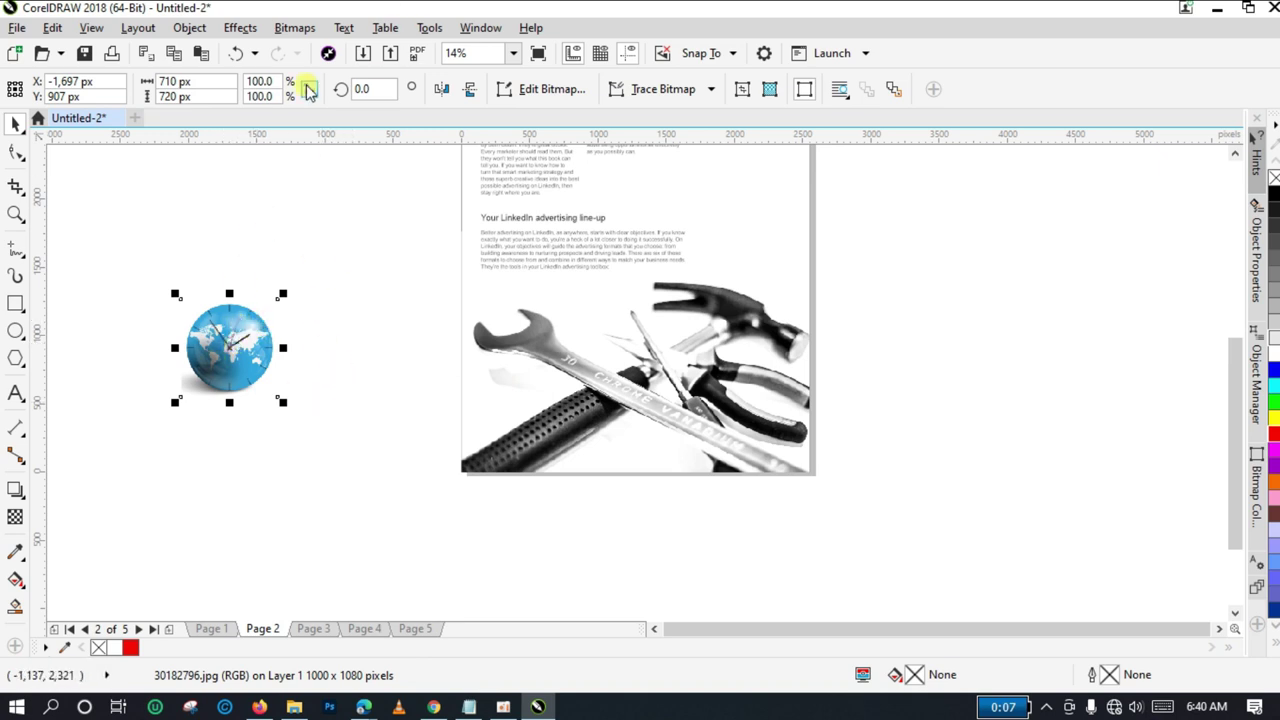
left_click(300, 32)
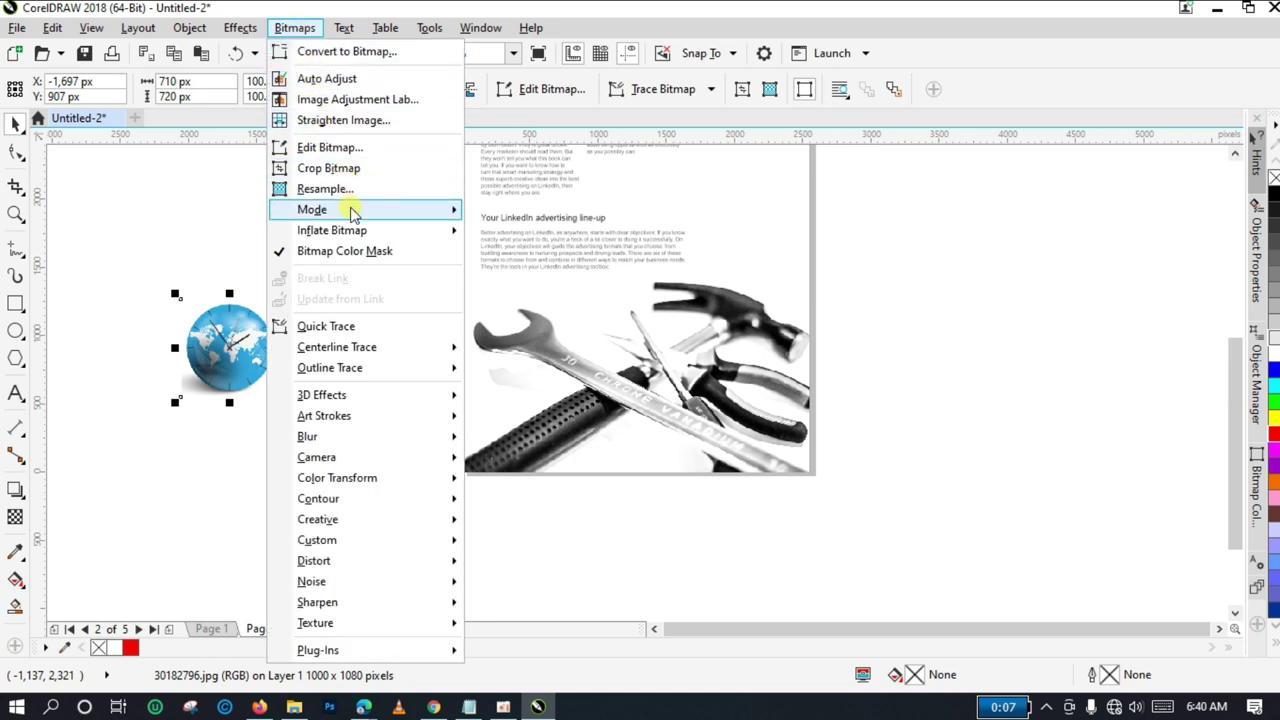
mouse_move(350, 210)
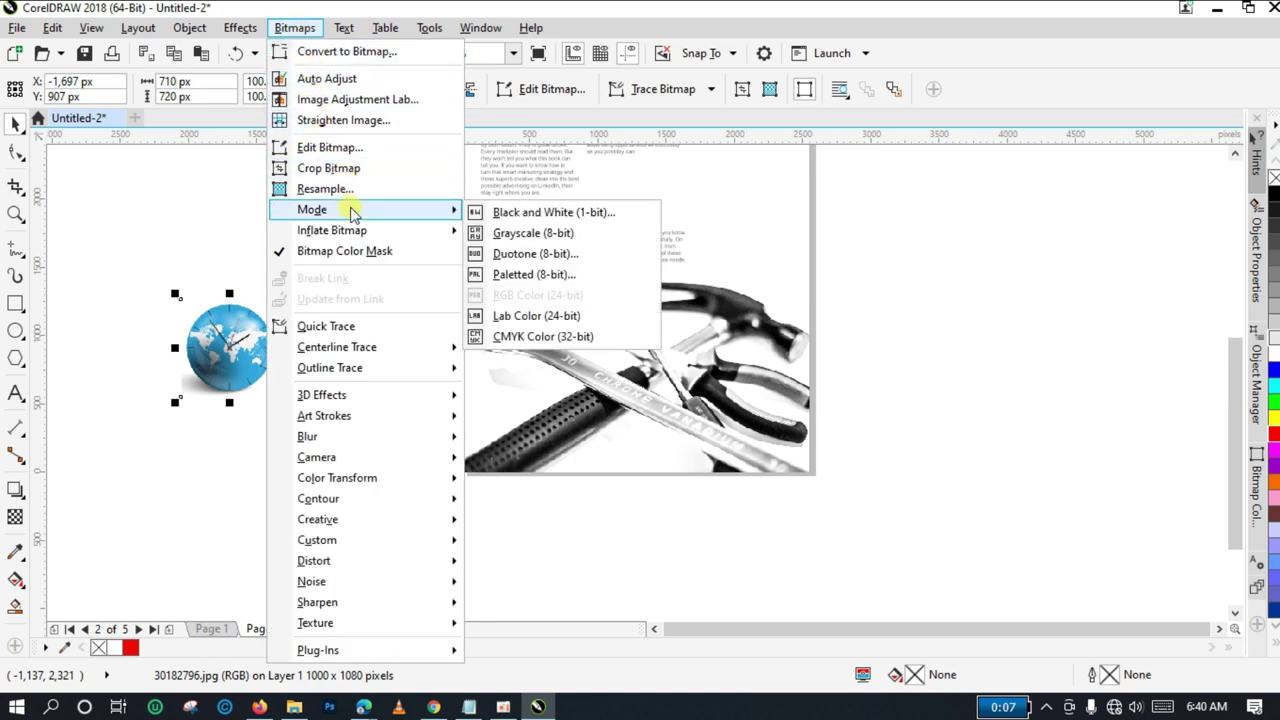
left_click(541, 234)
left_click(303, 505)
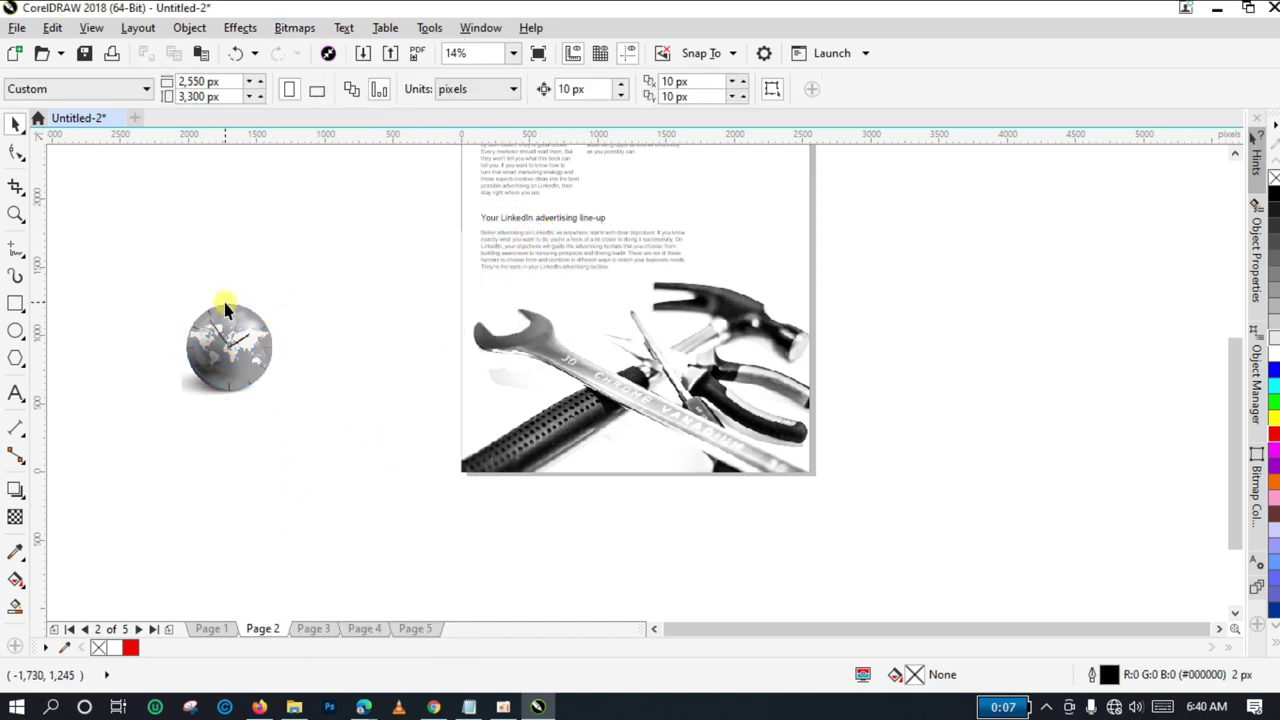
left_click(236, 336)
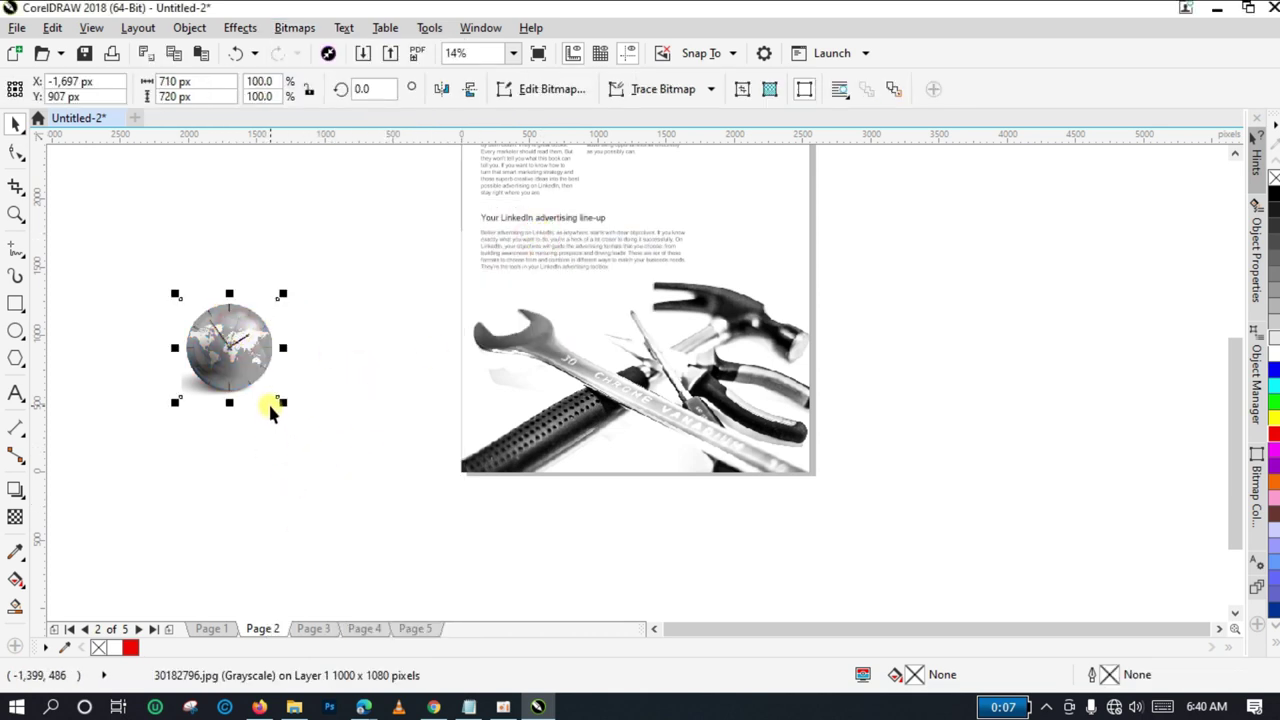
Scale the grey globe-clock picture to 216.7% and park it back off-page left of page 2.
left_click_drag(282, 402, 443, 516)
left_click_drag(289, 404, 650, 365)
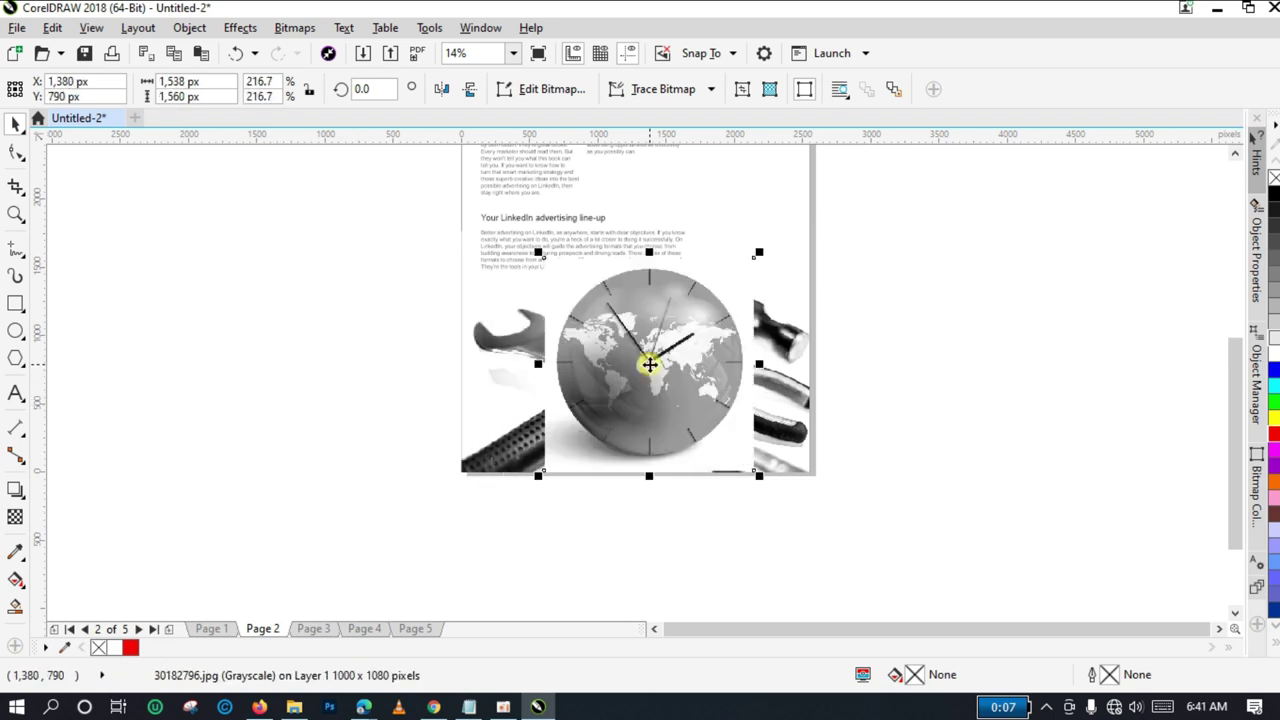
left_click(900, 400)
left_click(673, 360)
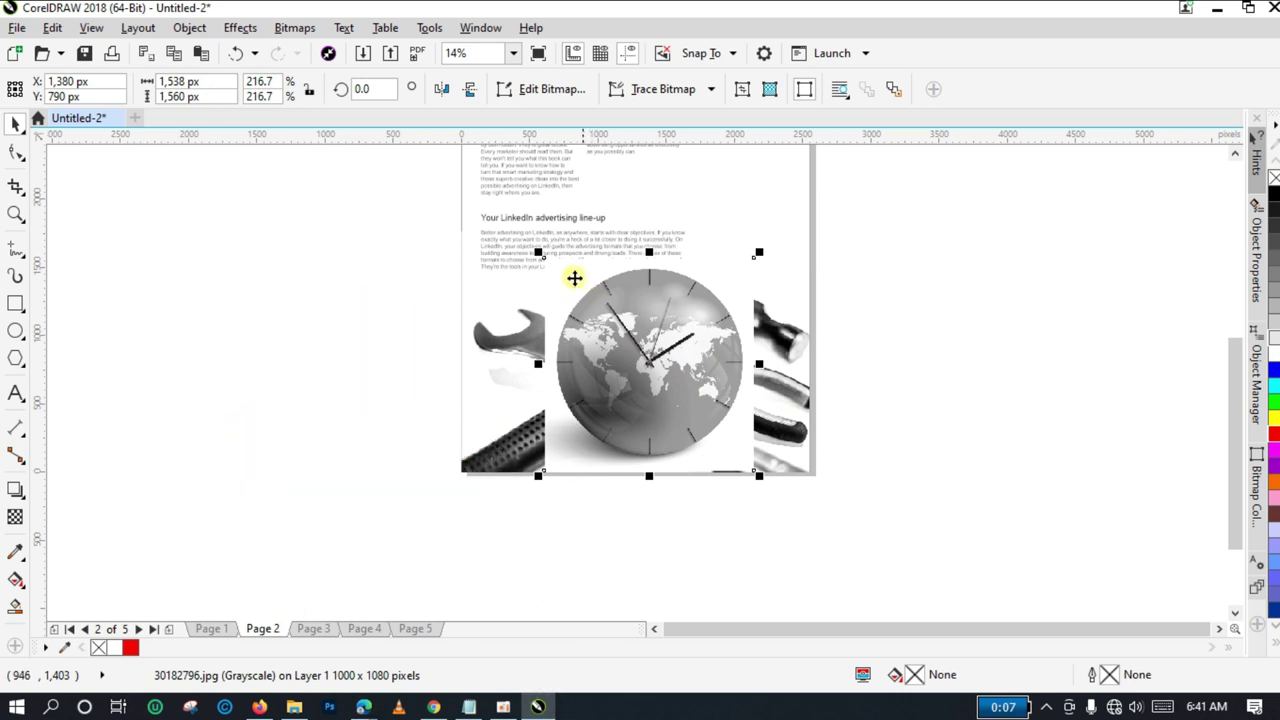
left_click_drag(691, 352, 292, 346)
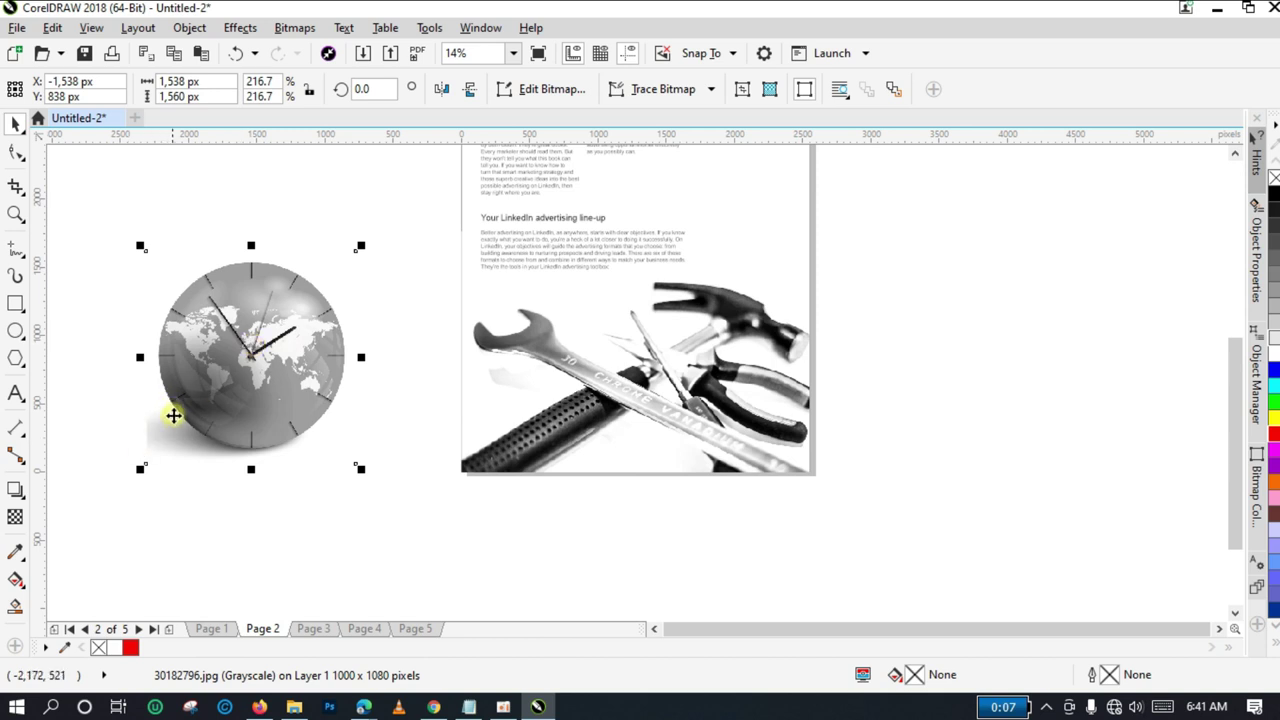
left_click(622, 400)
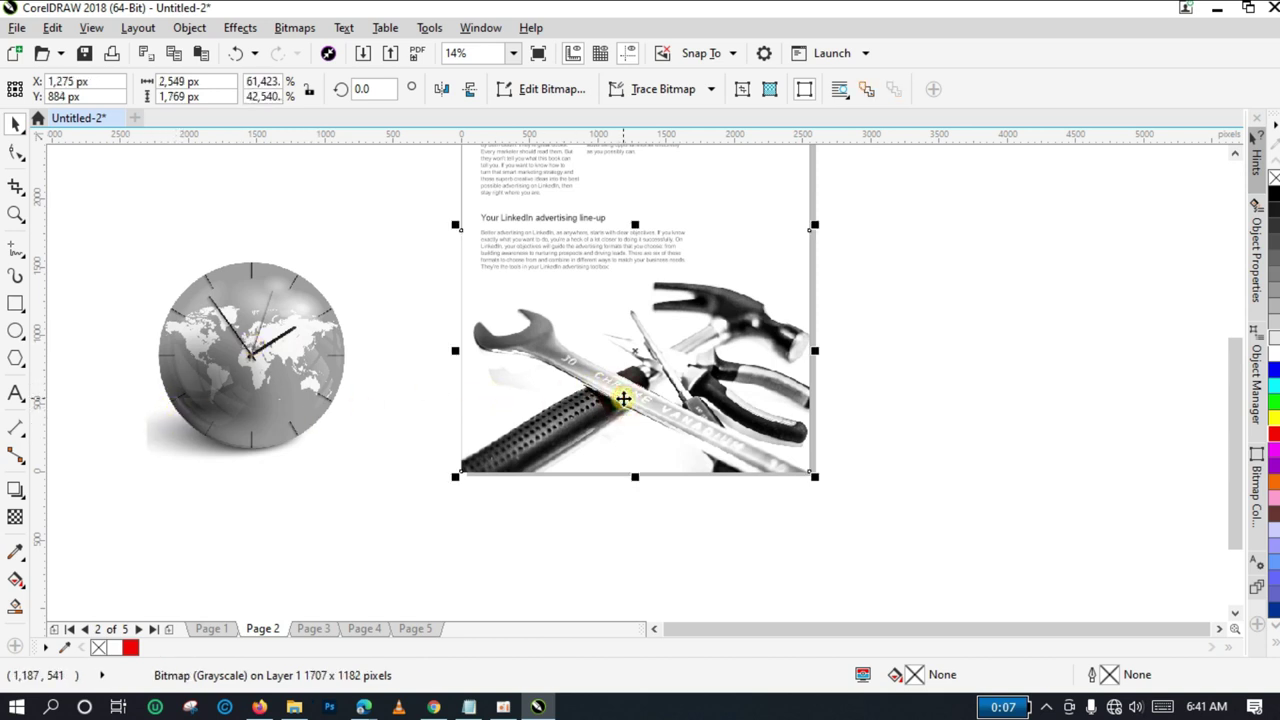
Delete the tools photo and centre the globe clock horizontally on the LinkedIn heading.
key("Delete")
left_click(294, 320)
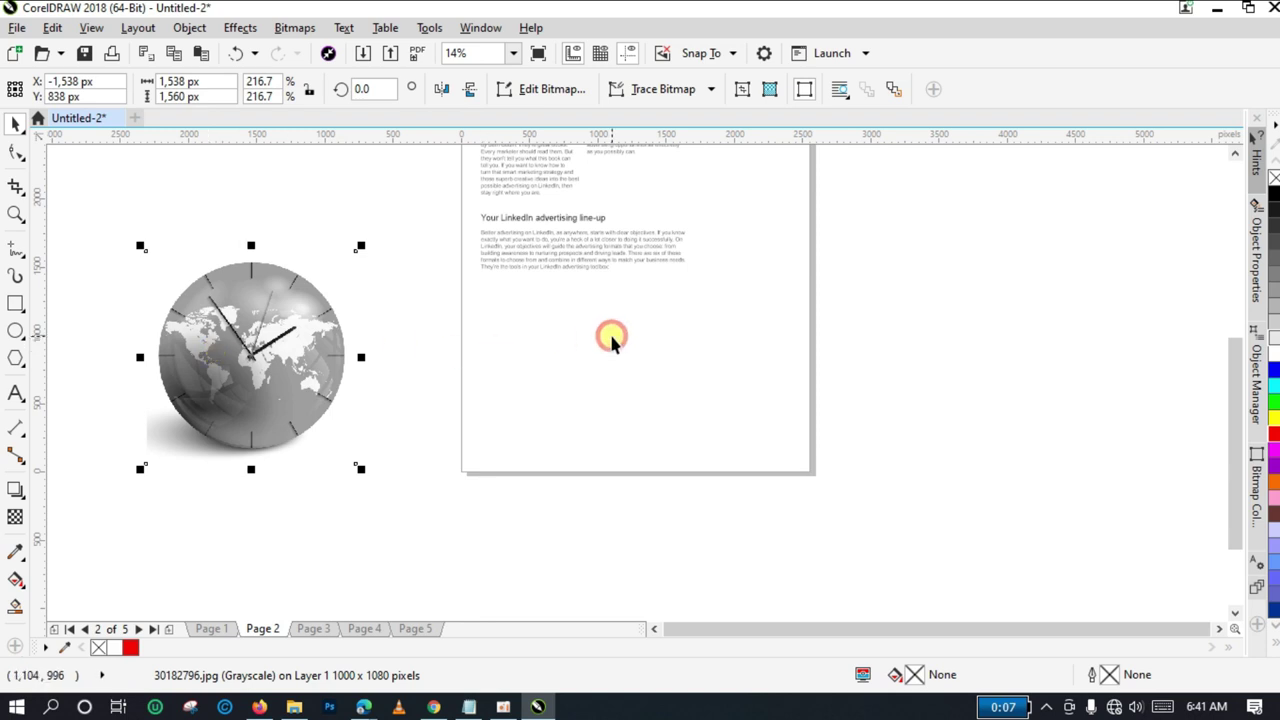
left_click(598, 243)
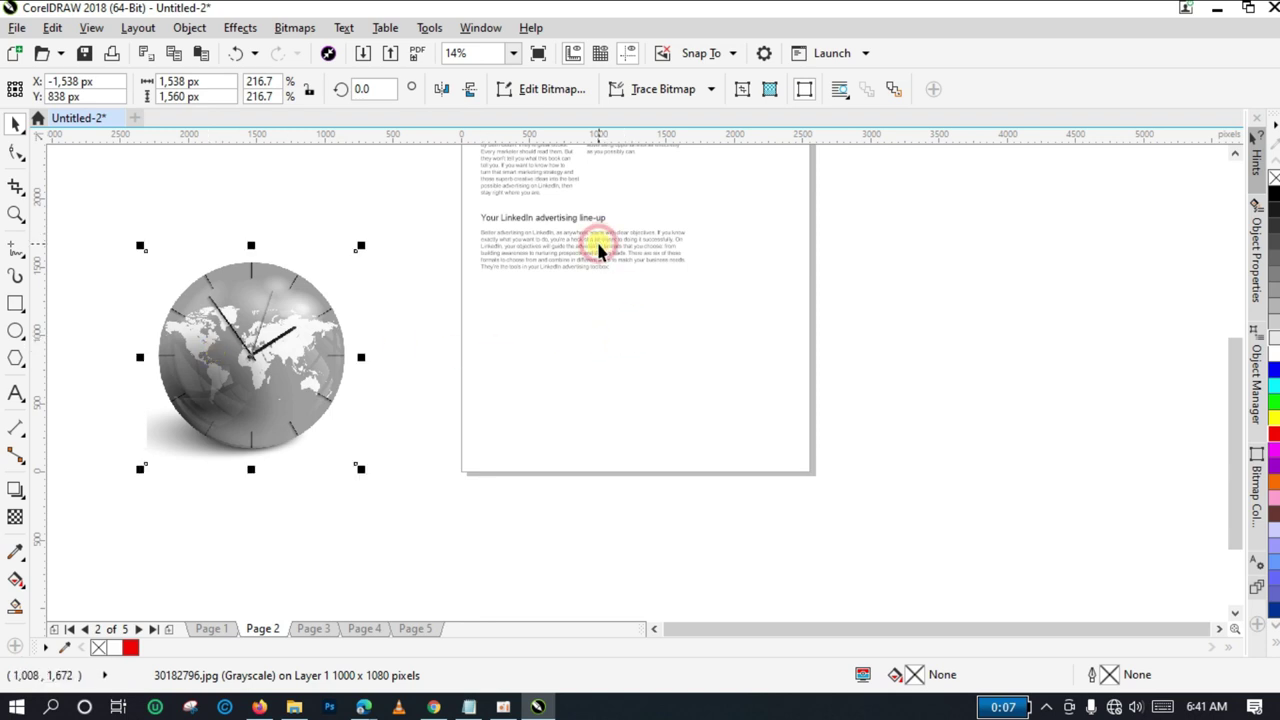
left_click(553, 216, "shift")
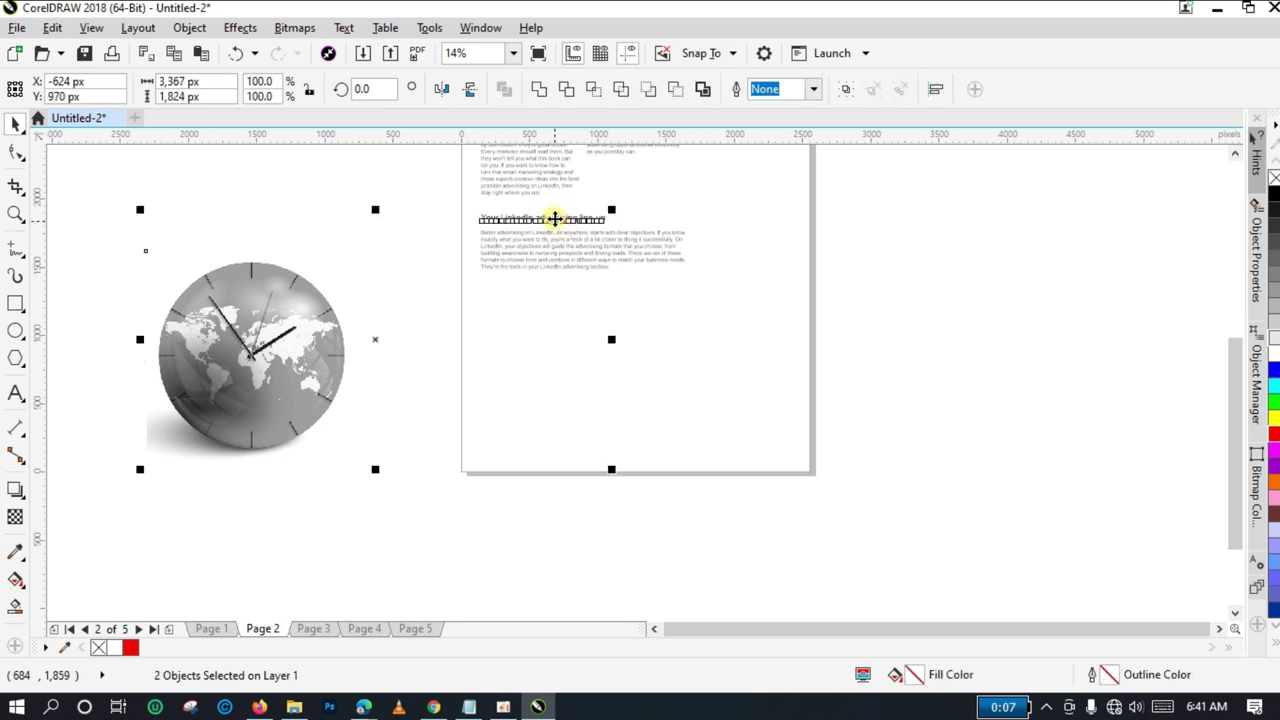
key("c")
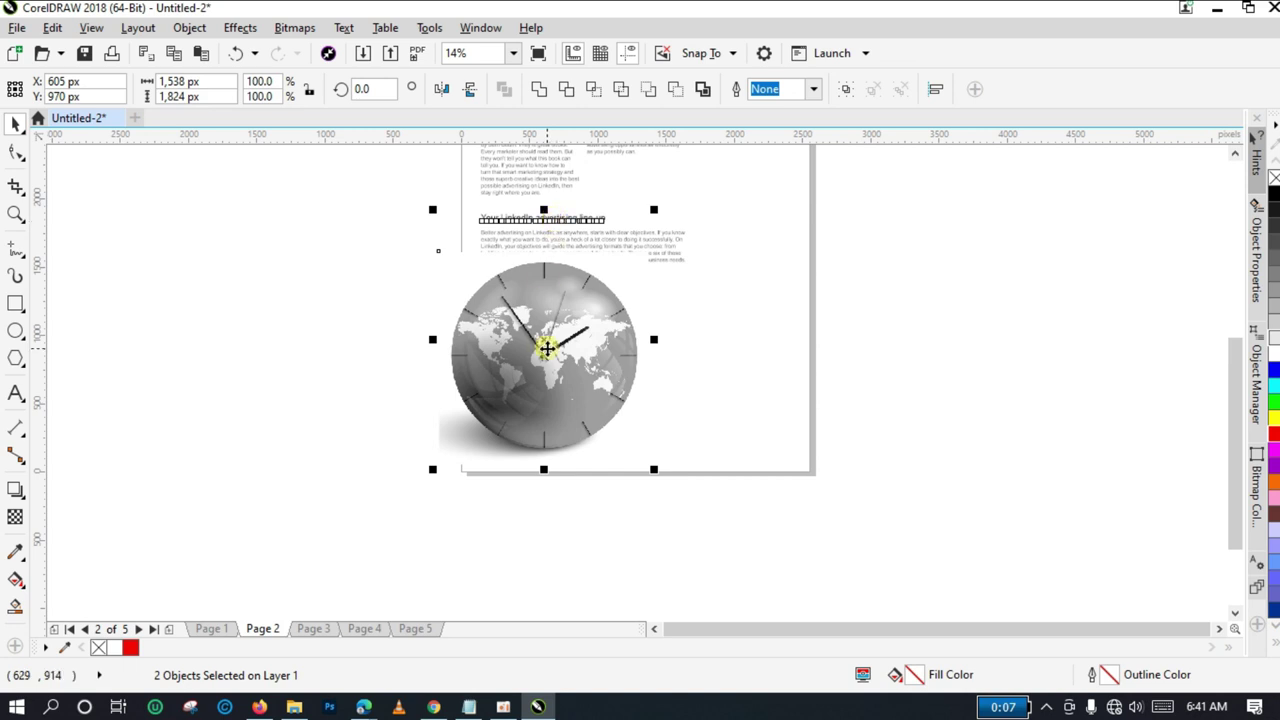
Shrink the globe clock slightly, place it below the line-up text, then go to Page 3.
left_click(1041, 334)
left_click(581, 365)
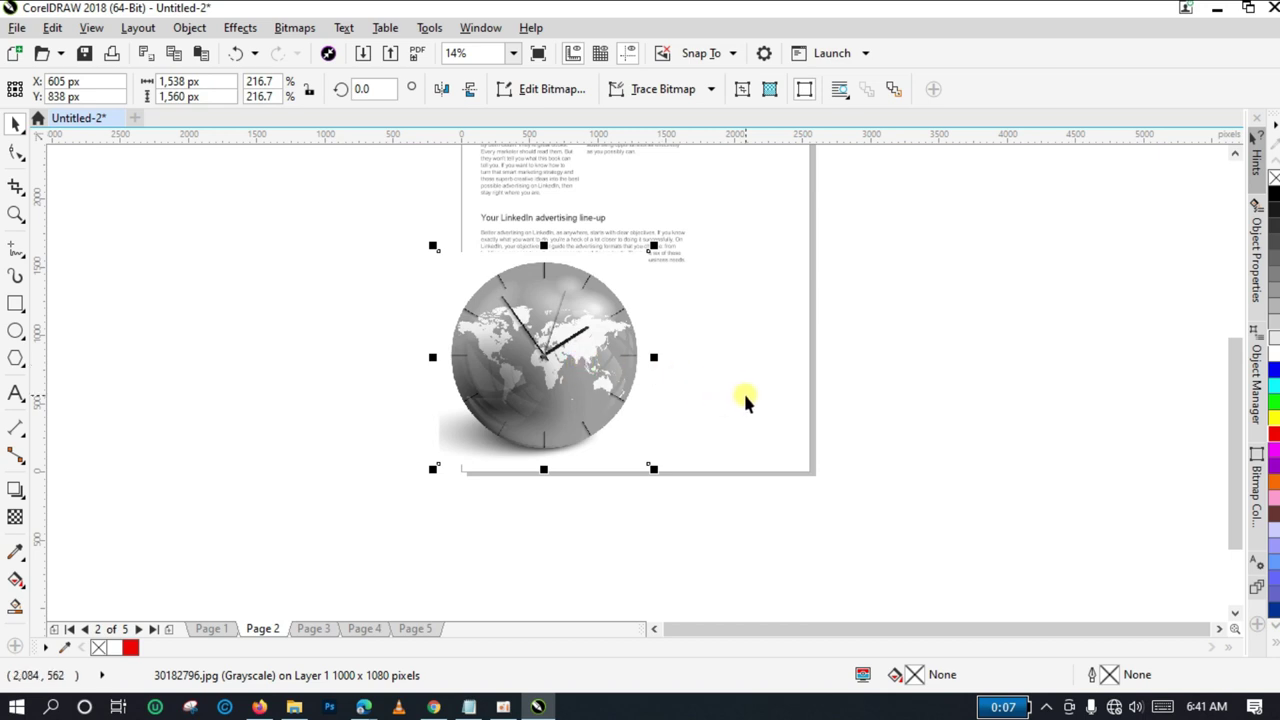
key("Right")
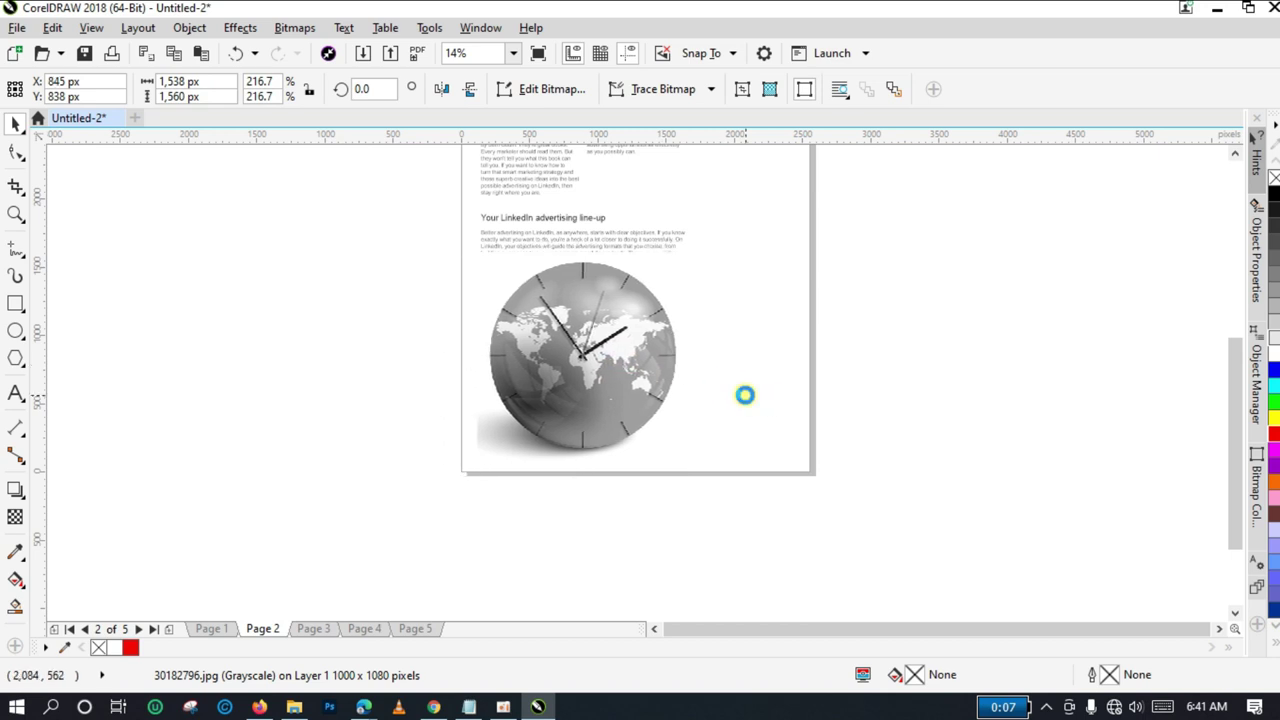
key("Right")
key("Right")
key("Right")
key("Right")
key("Right")
key("Right")
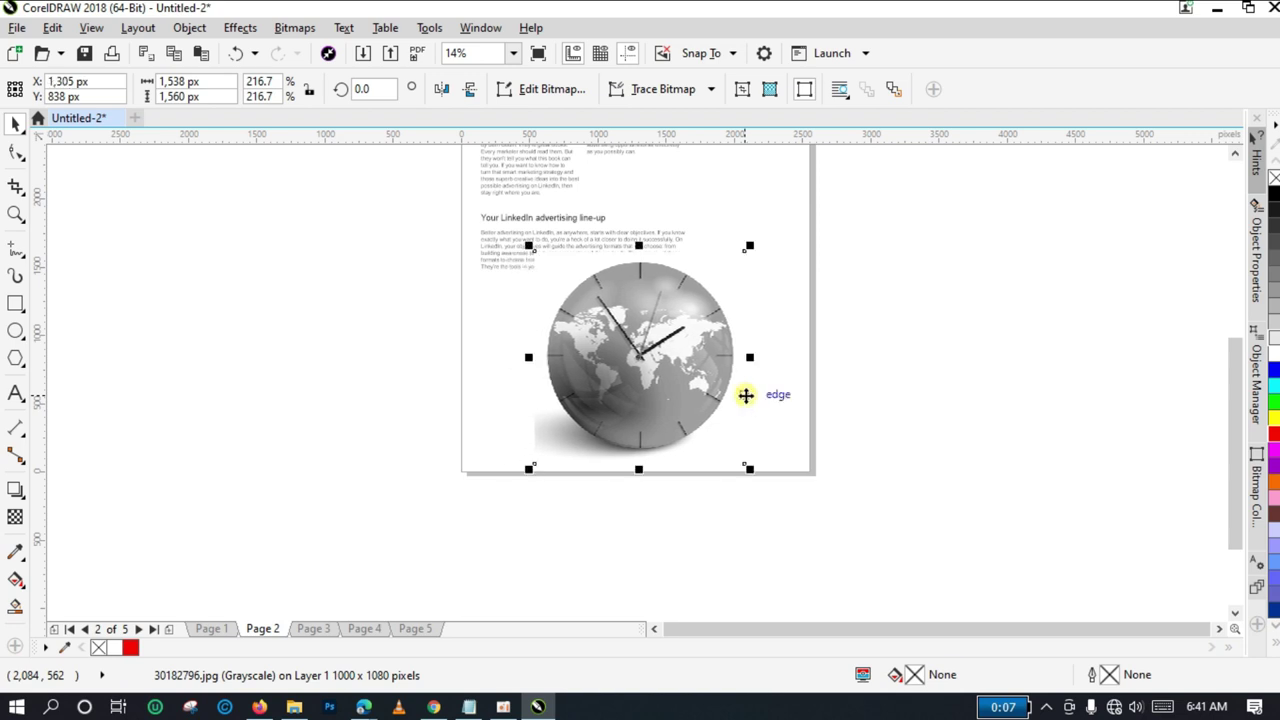
key("Left")
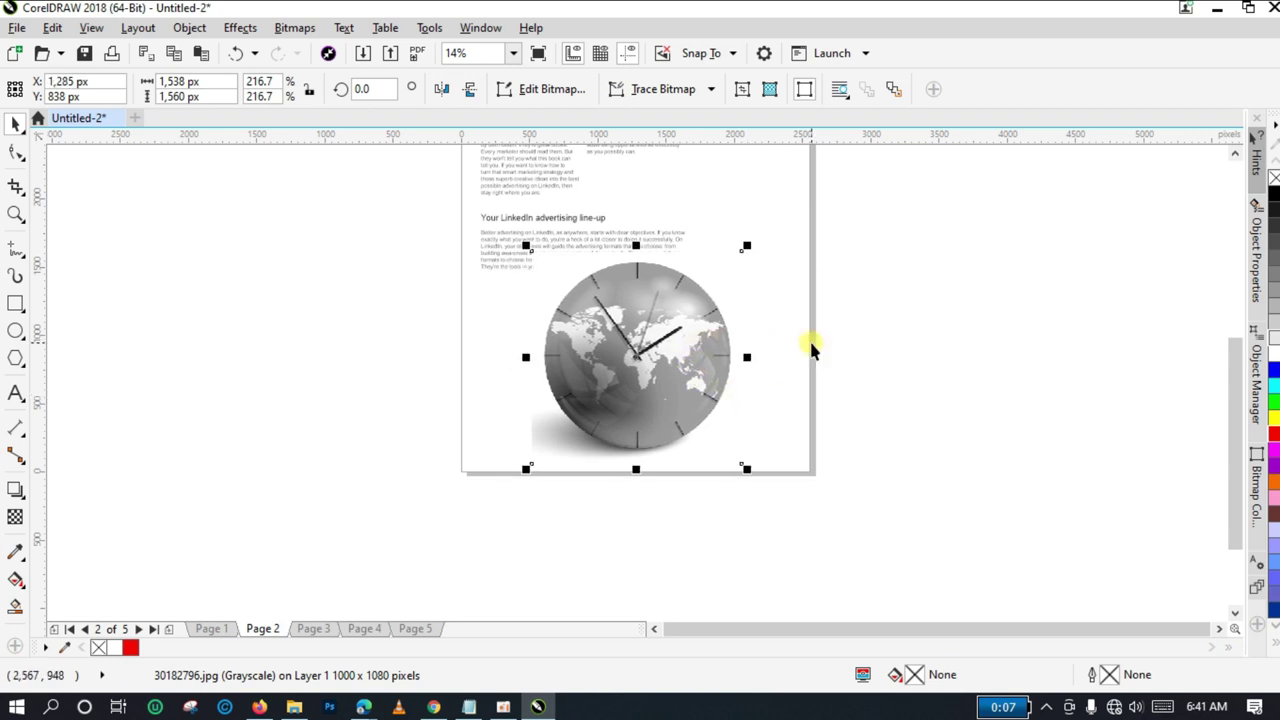
key("Left")
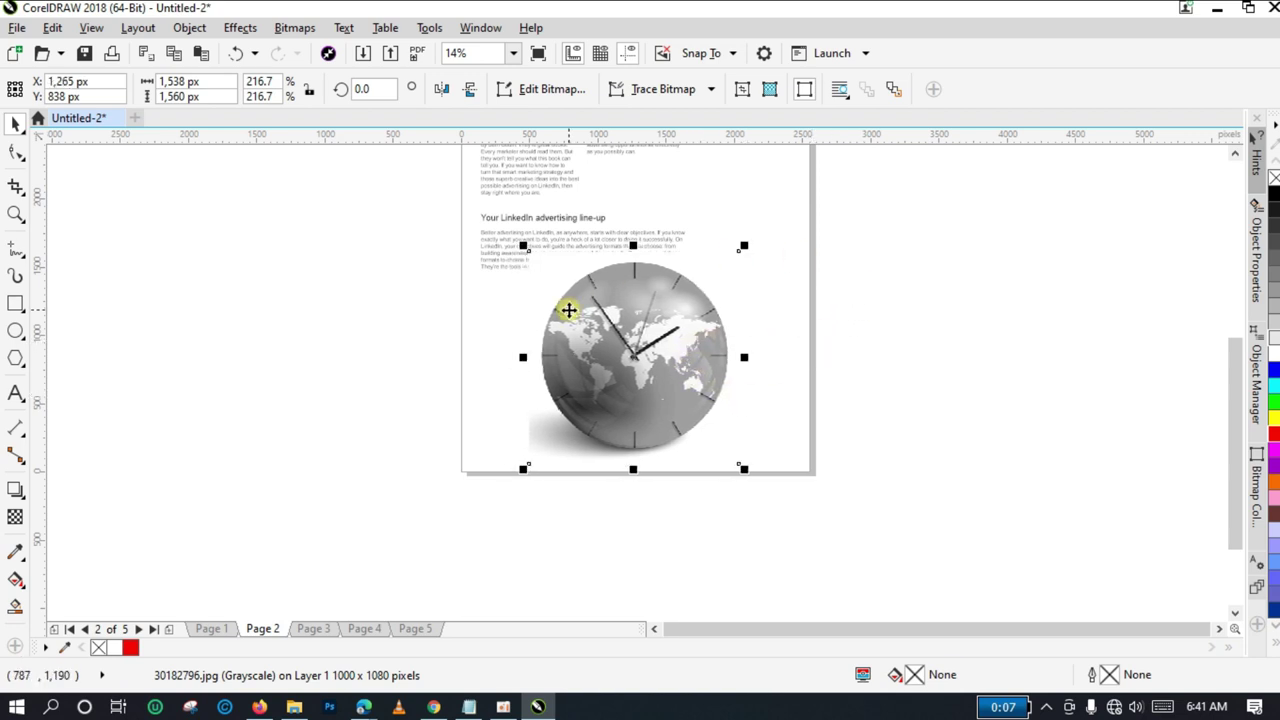
left_click_drag(747, 244, 712, 291)
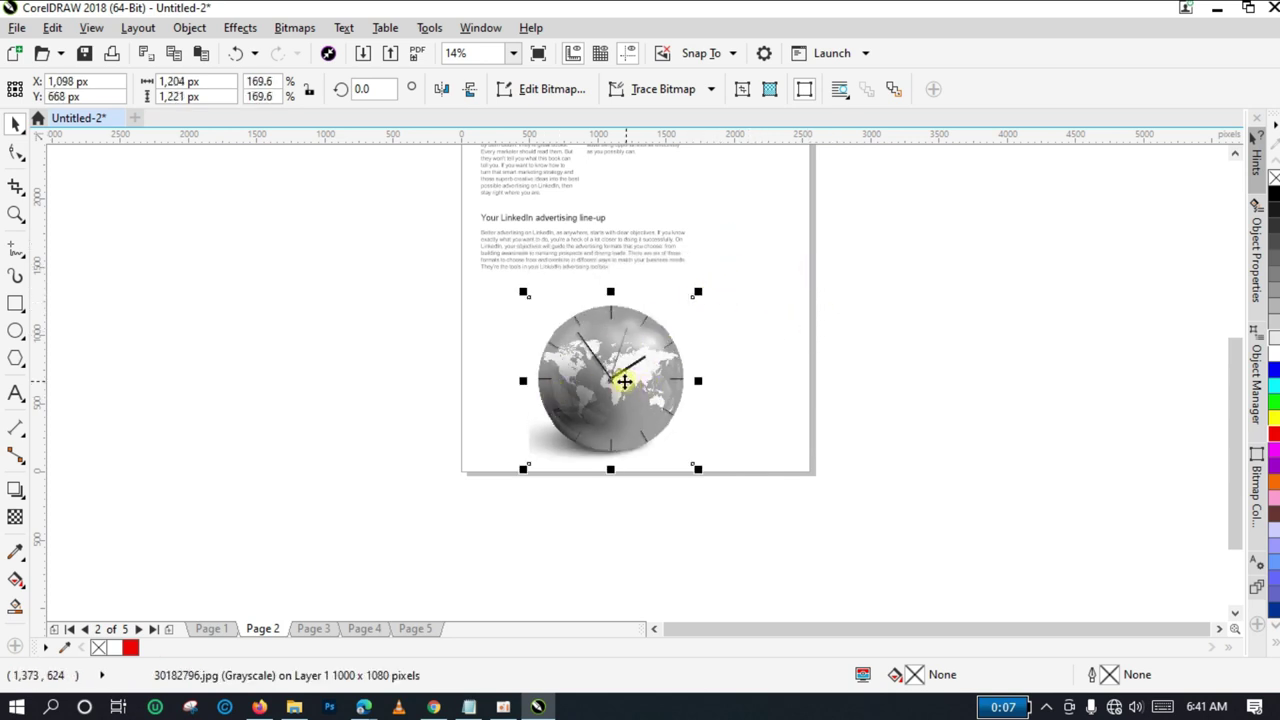
left_click_drag(623, 377, 660, 373)
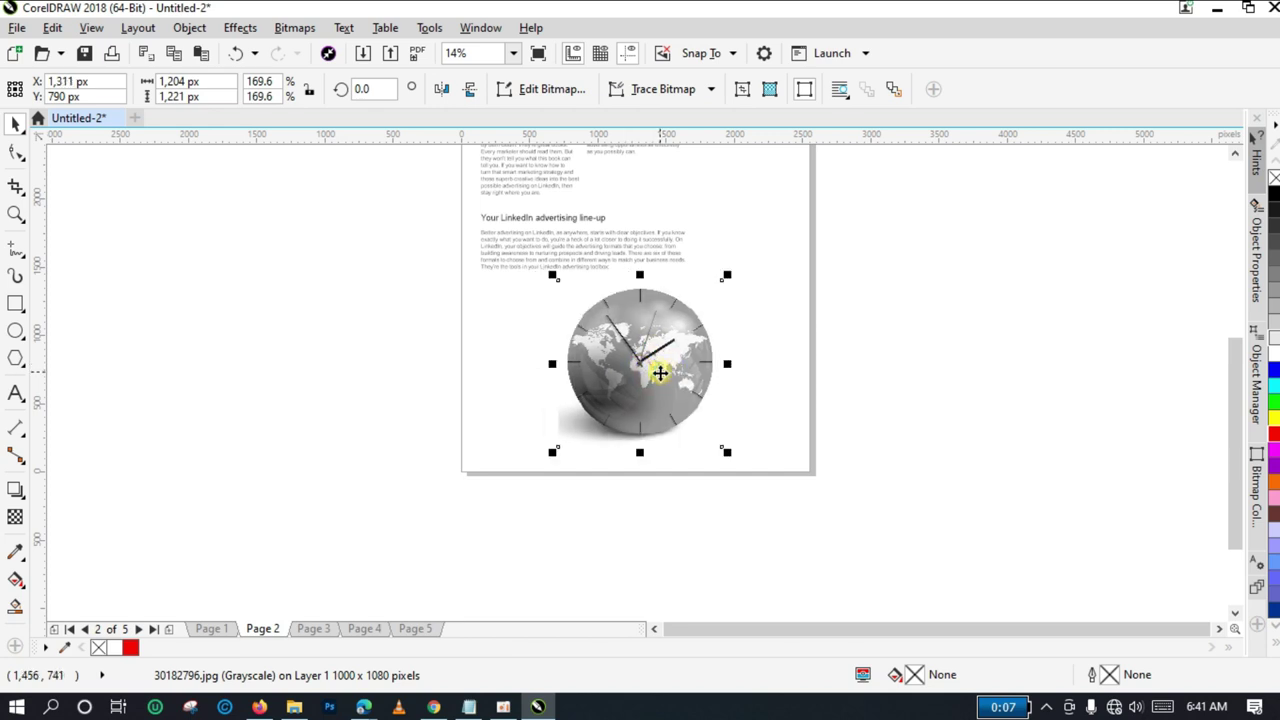
left_click(366, 477)
left_click(300, 628)
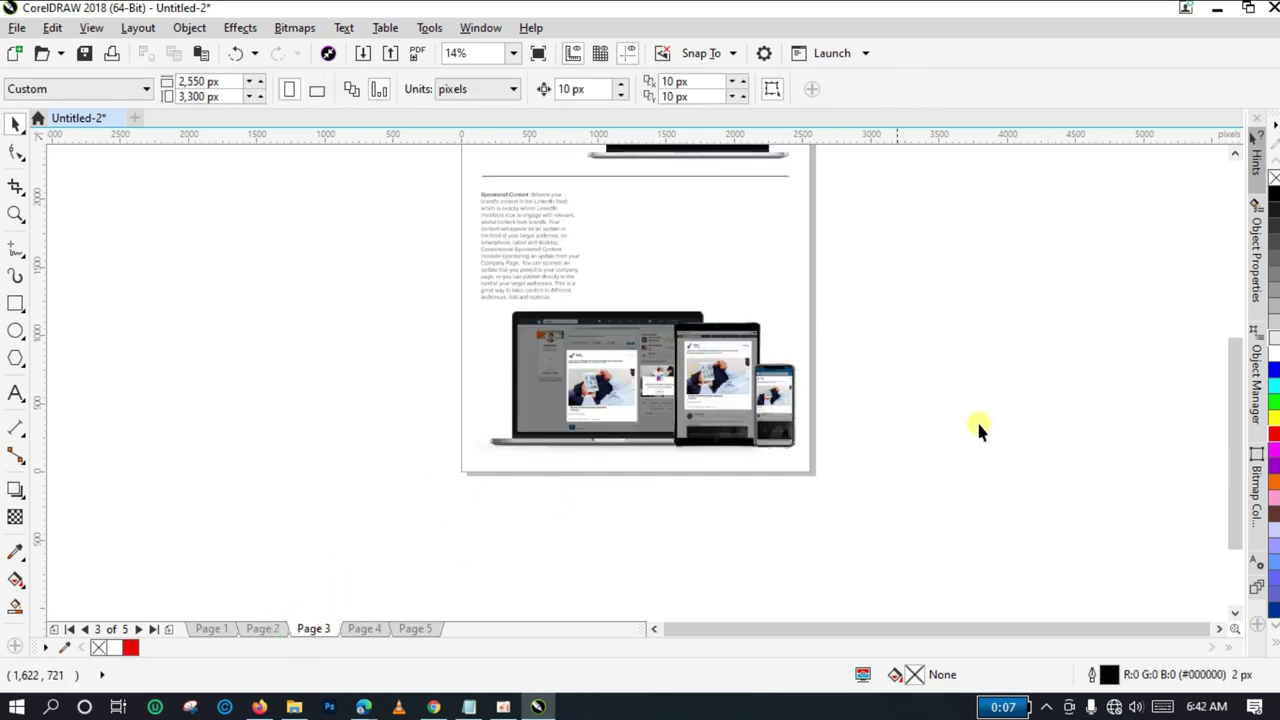
Enlarge the laptop image on Page 3 by its corner handles.
left_click_drag(1237, 449, 1229, 377)
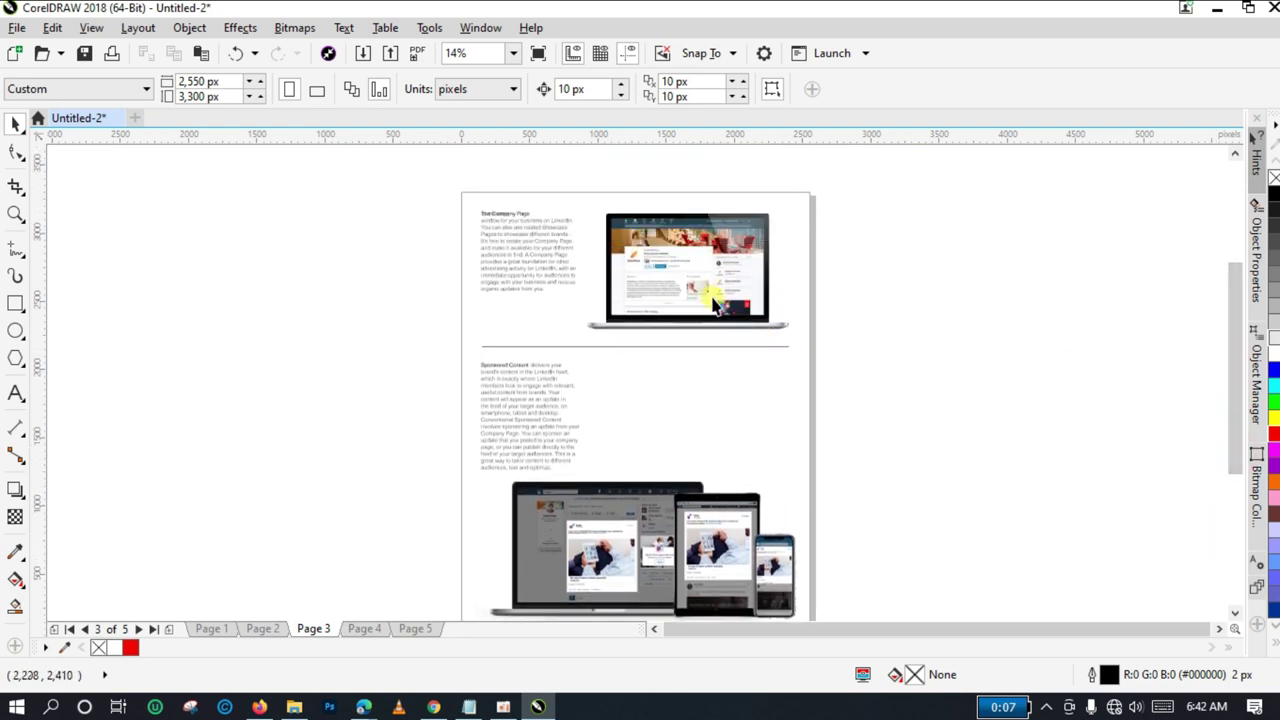
left_click(647, 268)
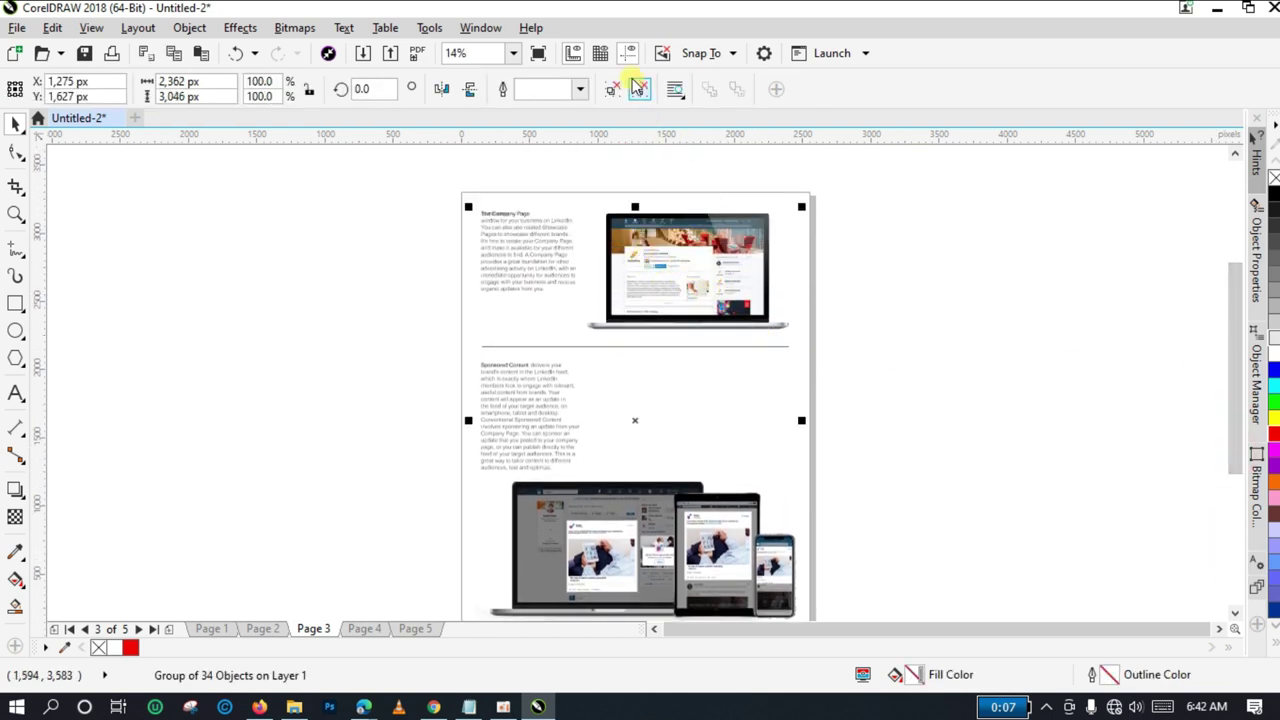
left_click(957, 266)
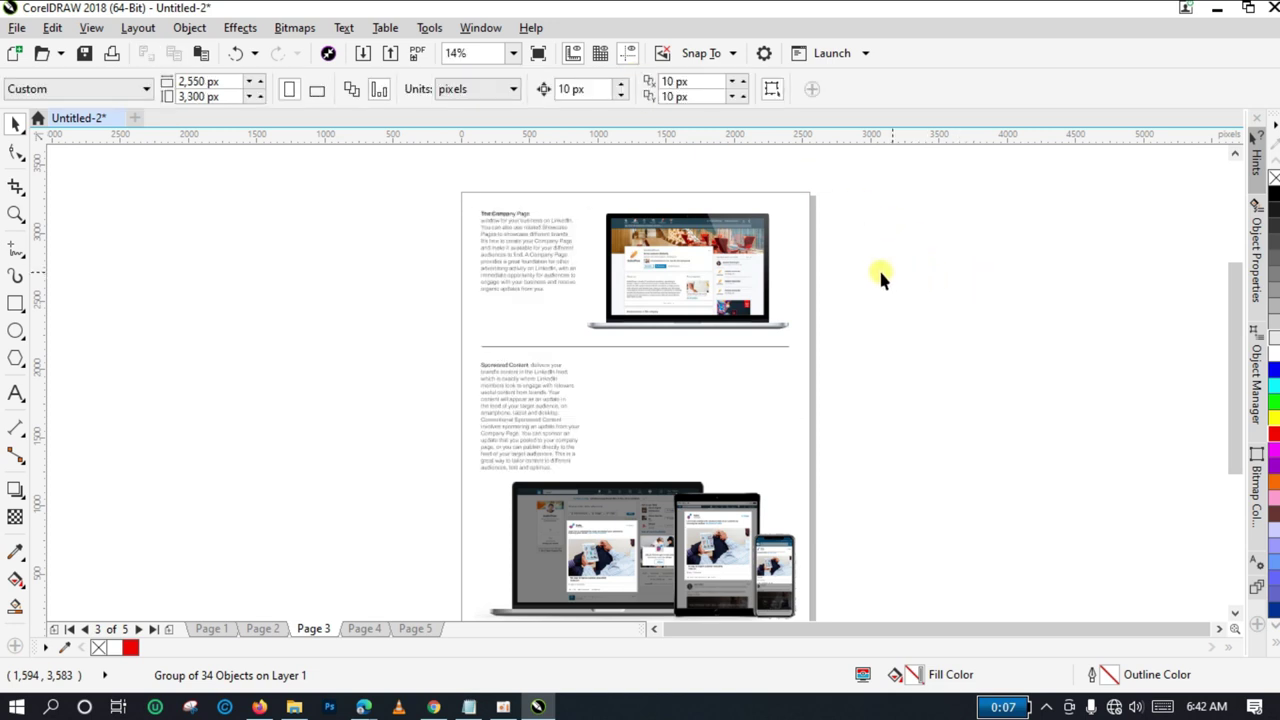
left_click(683, 265)
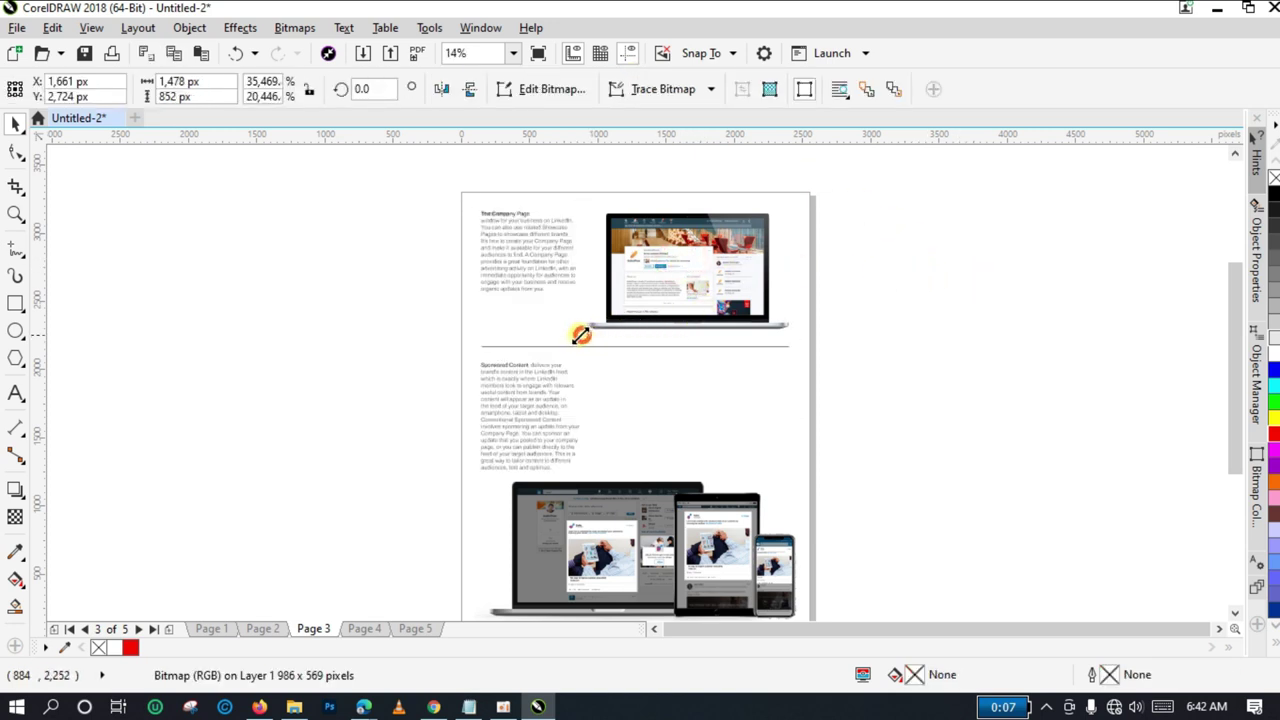
left_click_drag(586, 335, 557, 340)
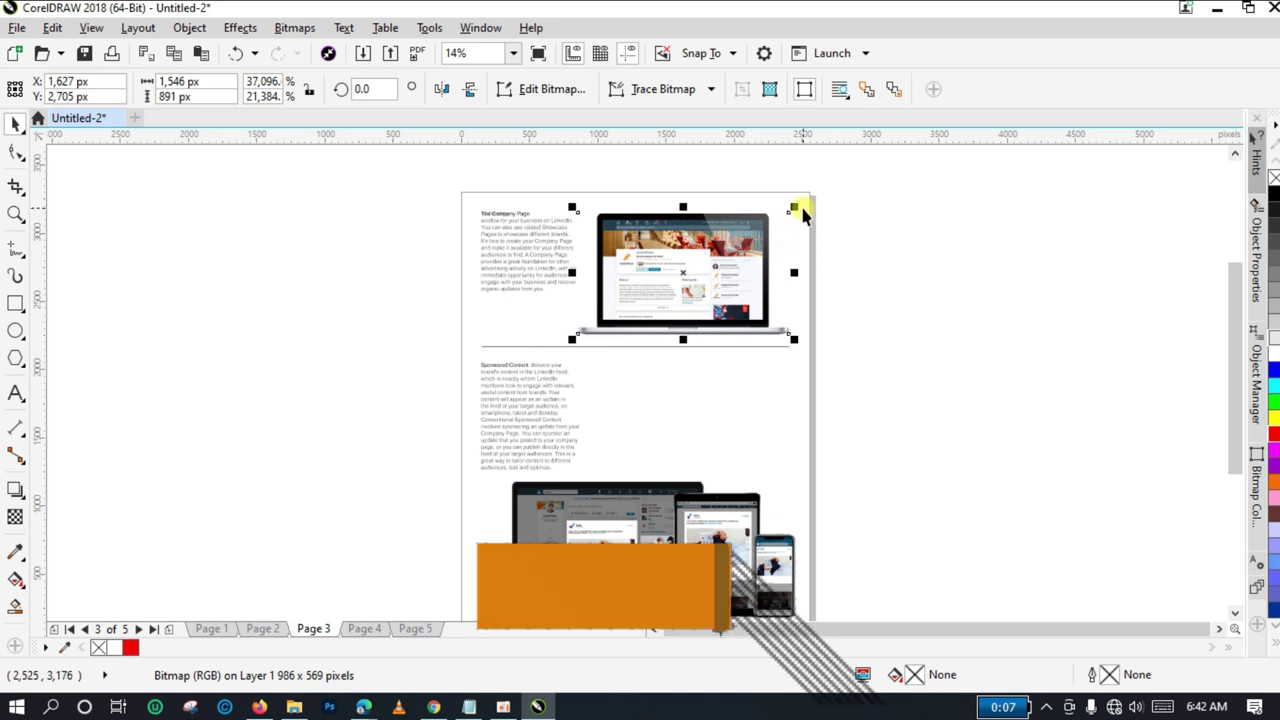
left_click_drag(798, 206, 809, 200)
left_click(946, 271)
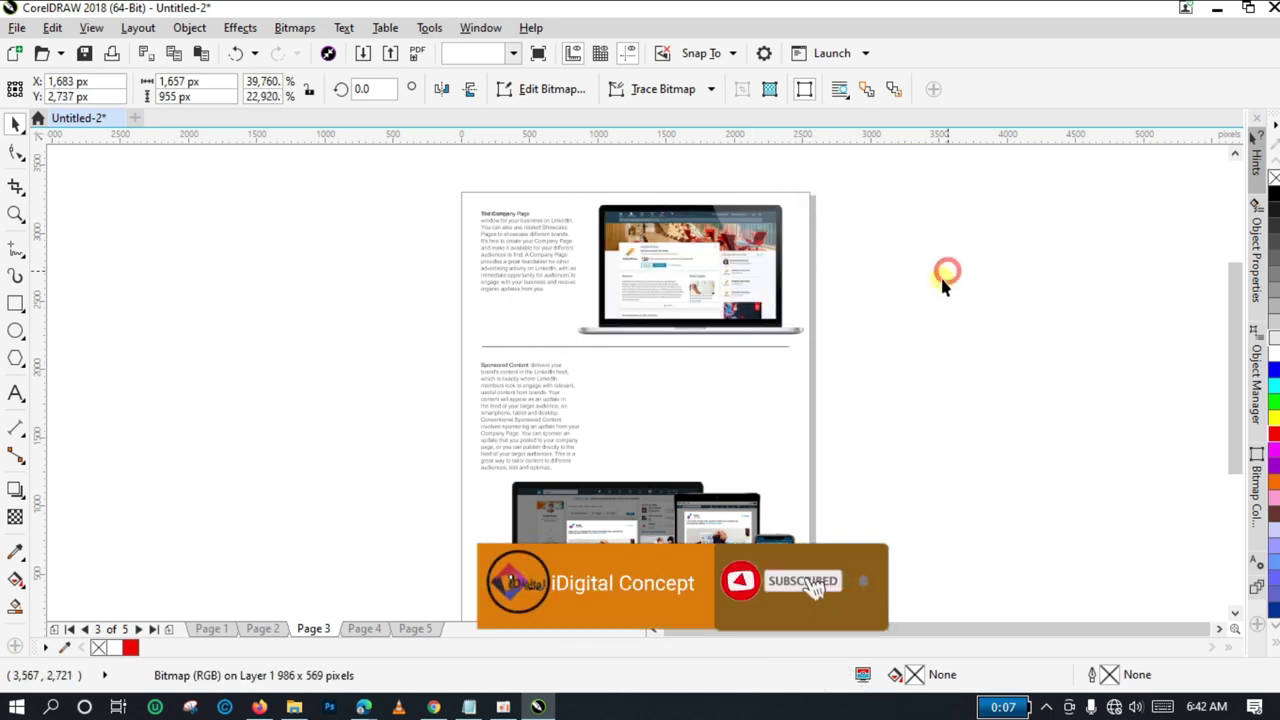
Shrink the bottom devices image and reposition it.
left_click(578, 516)
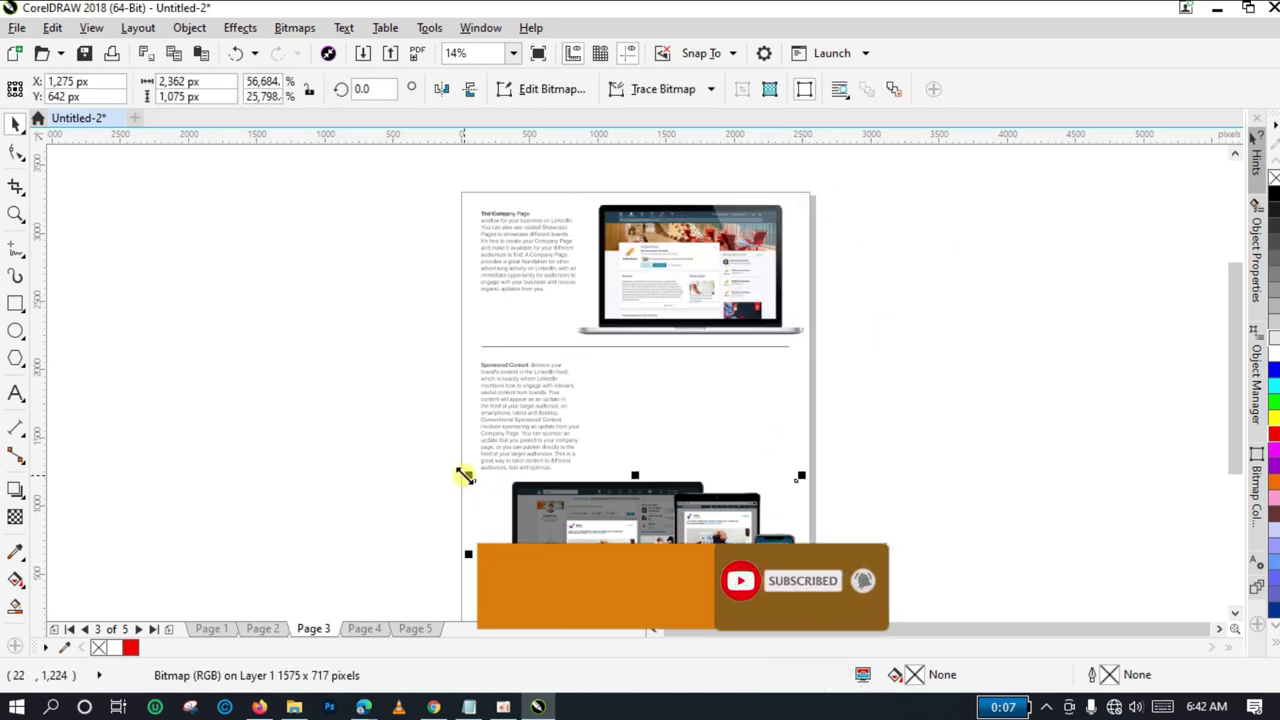
left_click_drag(465, 477, 557, 513)
left_click_drag(719, 572, 654, 561)
Drop a copy of the devices image and nudge it just below the original.
right_click(654, 561)
left_click_drag(1234, 362, 1234, 404)
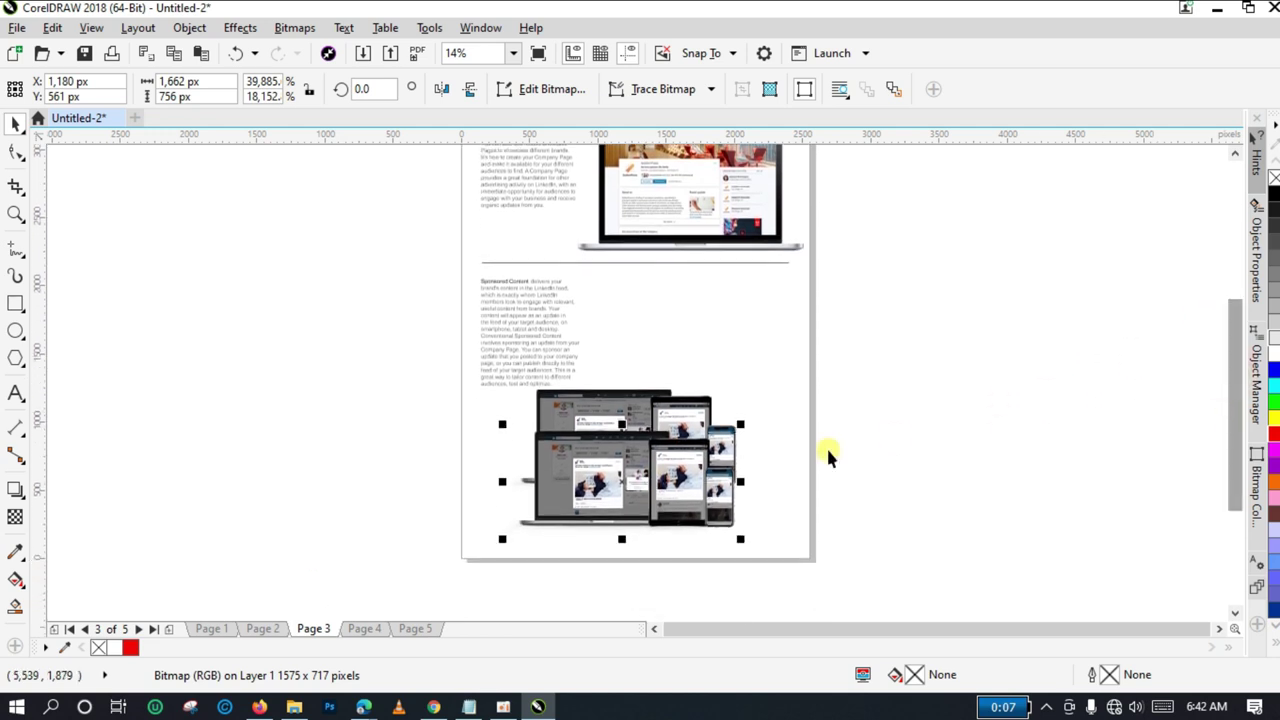
key("Down")
key("Down")
key("Down")
key("Down")
key("Down")
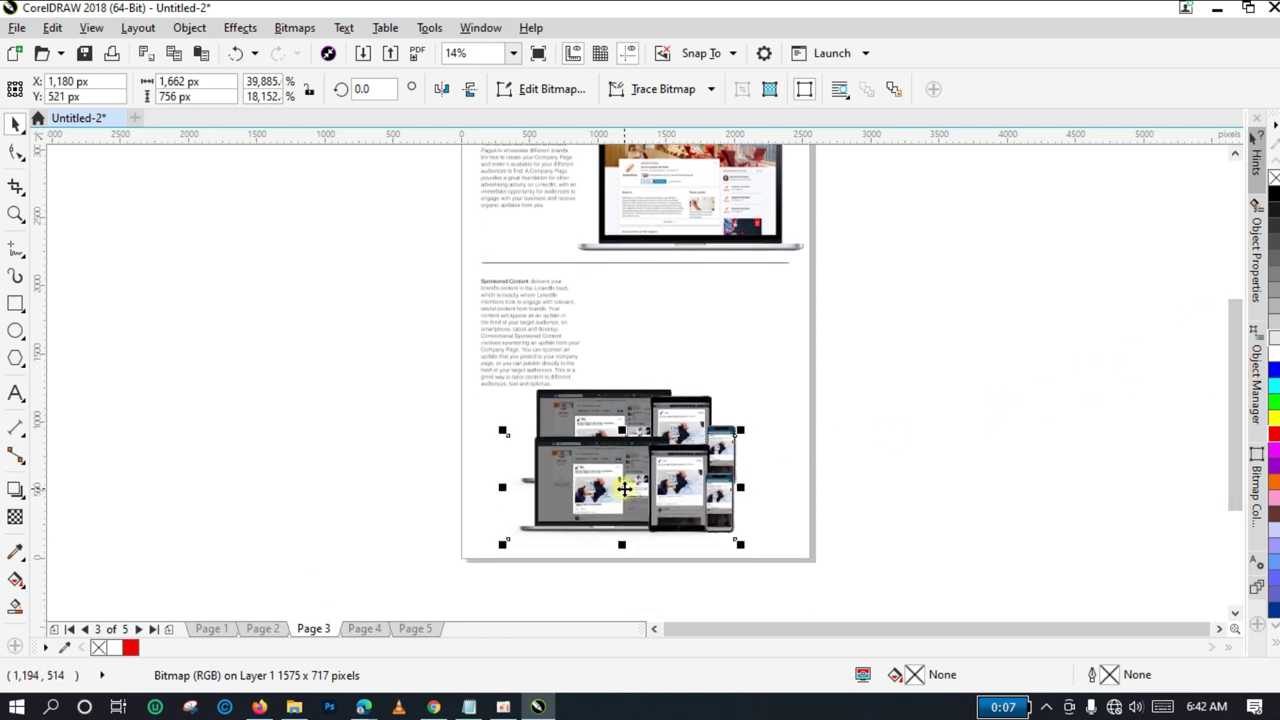
key("Down")
key("Down")
left_click_drag(622, 489, 627, 489)
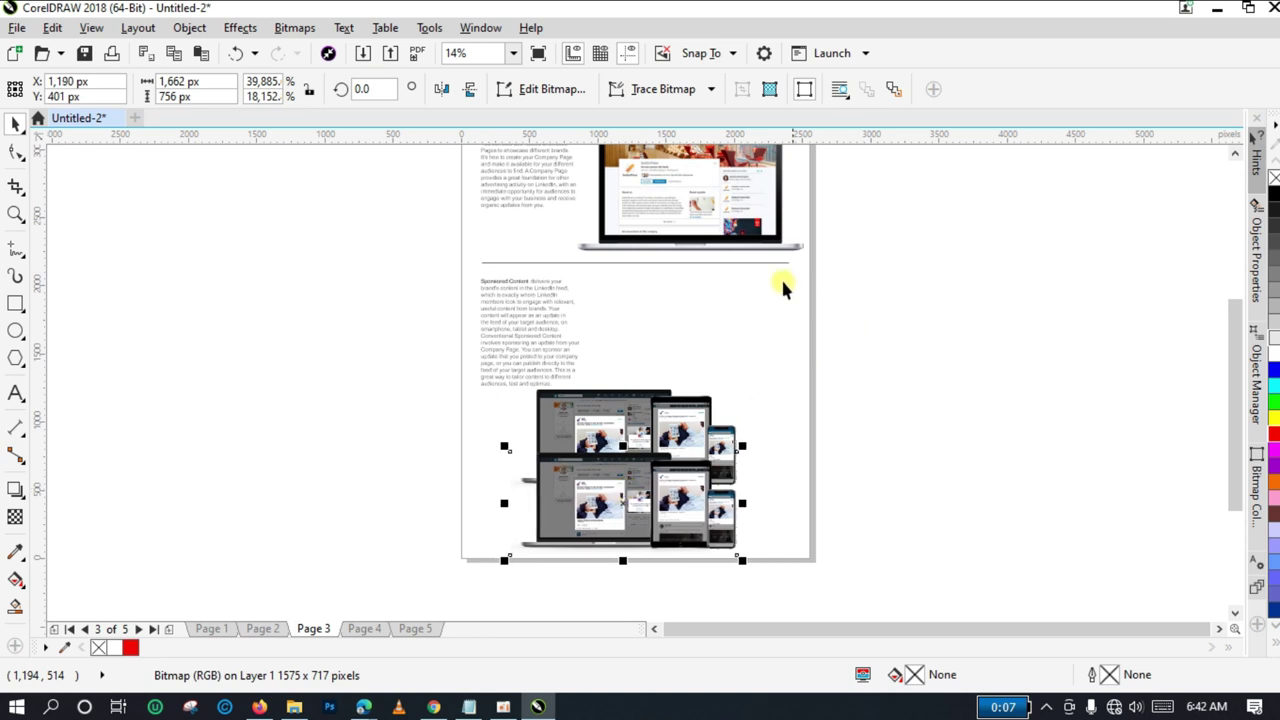
Make the horizontal divider above the Sponsored Content text a 20 px red line.
left_click(686, 263)
left_click(685, 262)
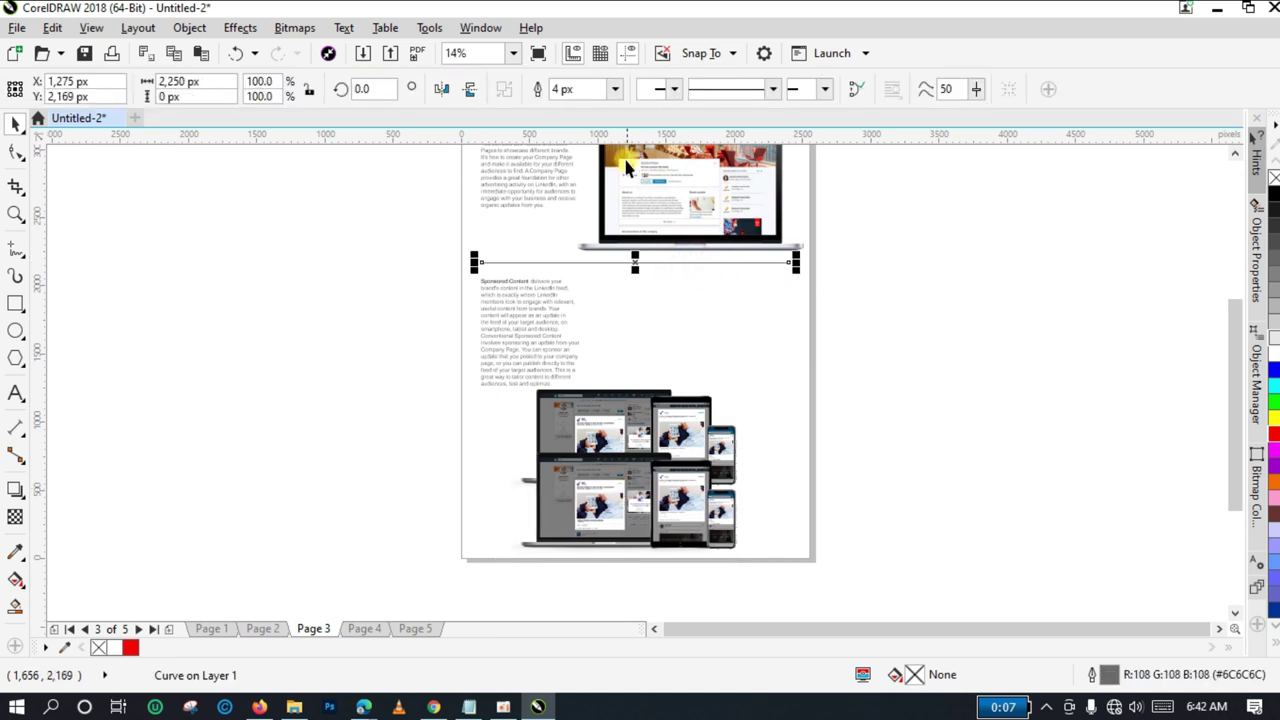
left_click(615, 89)
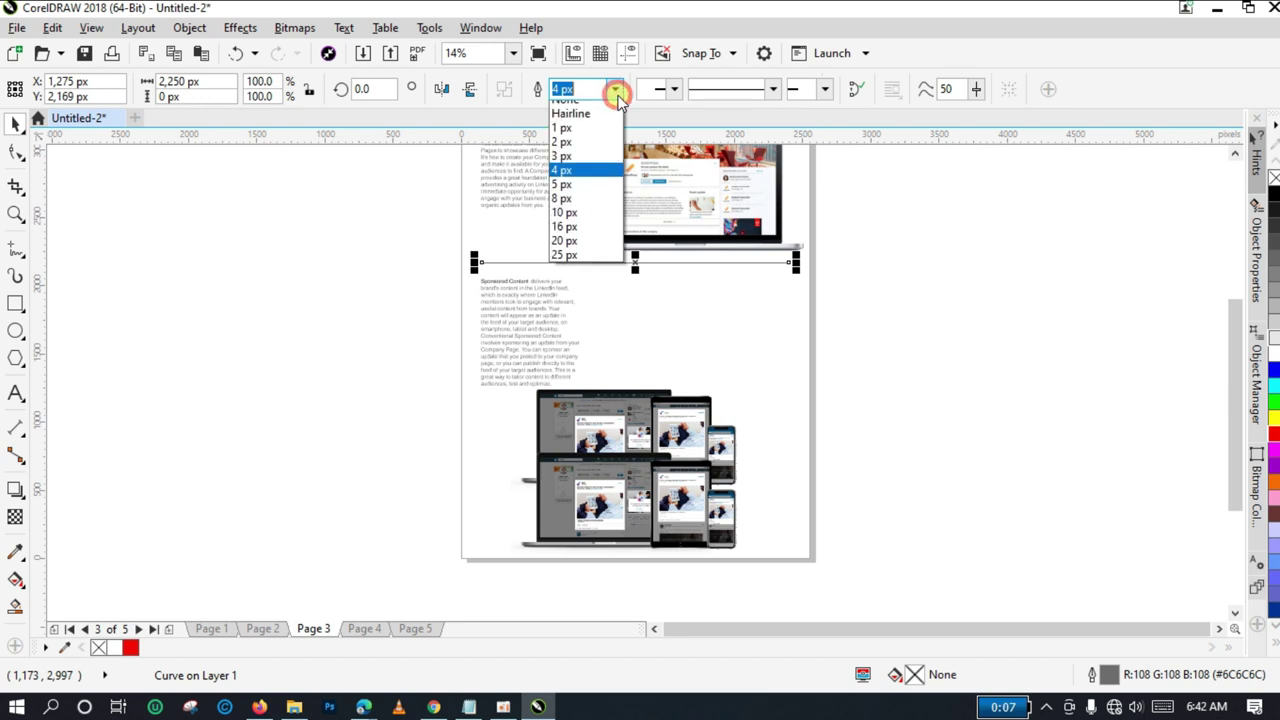
left_click(573, 222)
left_click(612, 89)
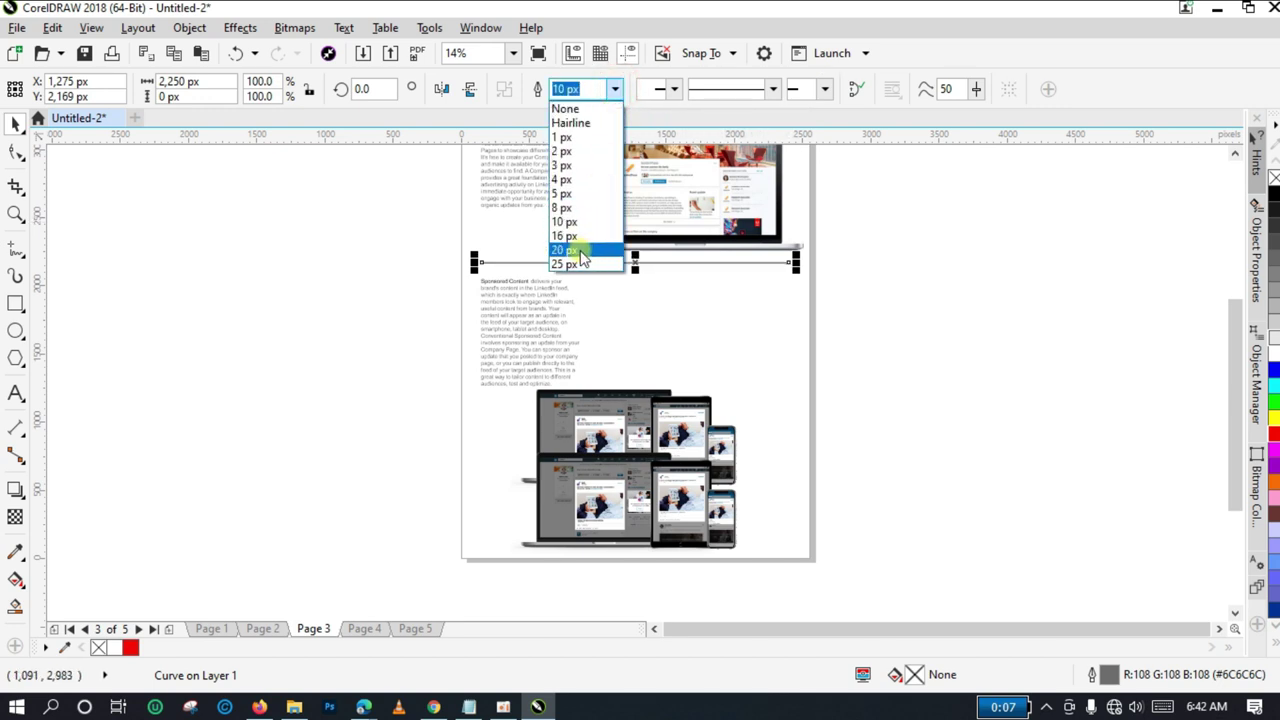
left_click(577, 258)
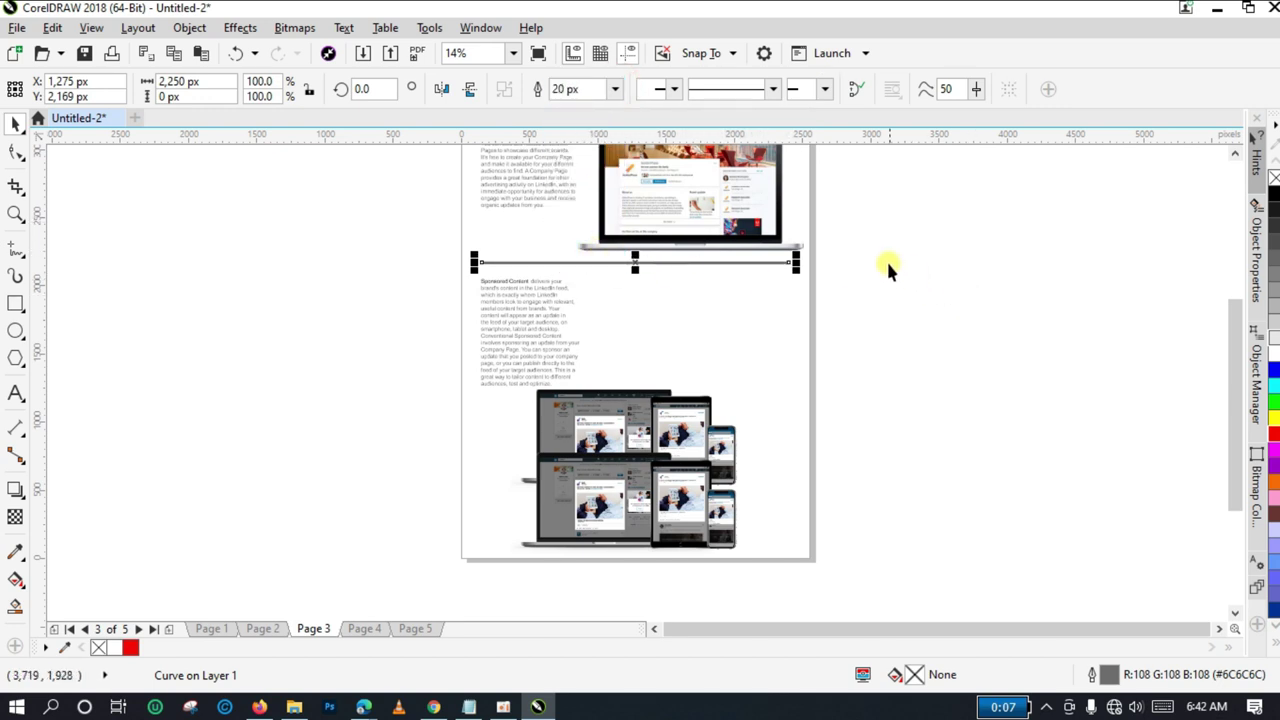
left_click(887, 265)
left_click(661, 263)
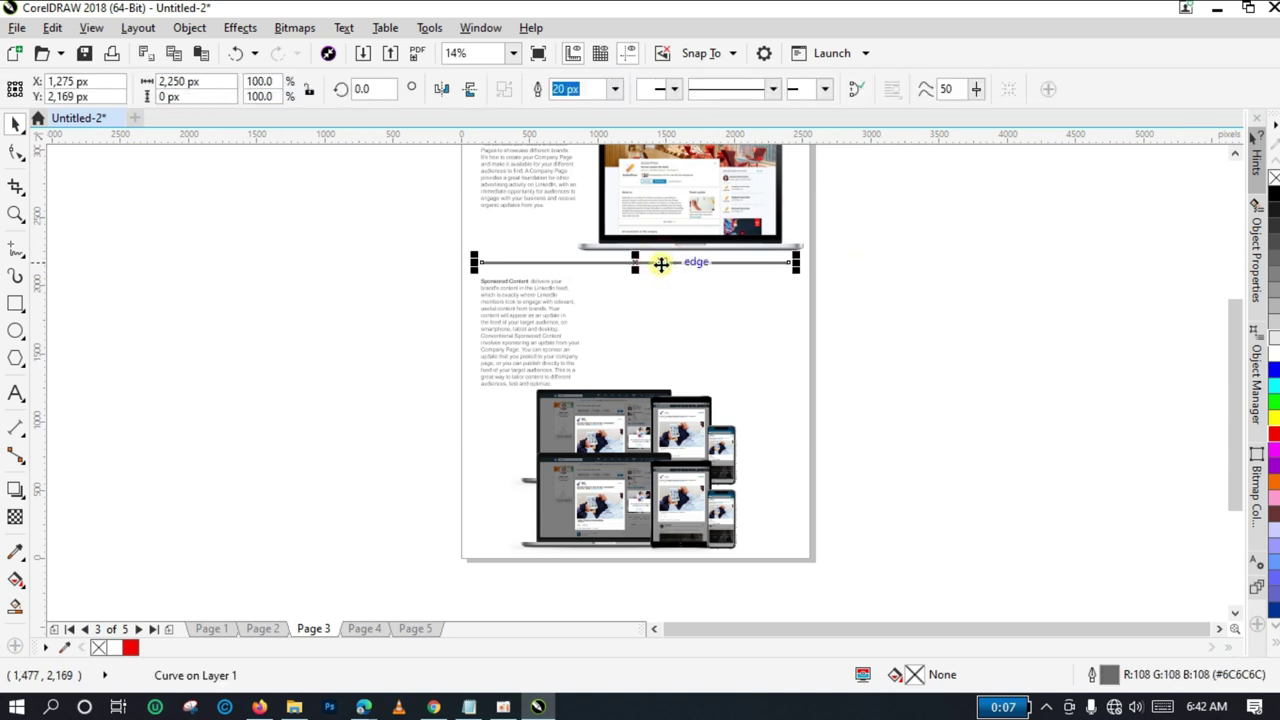
right_click(130, 648)
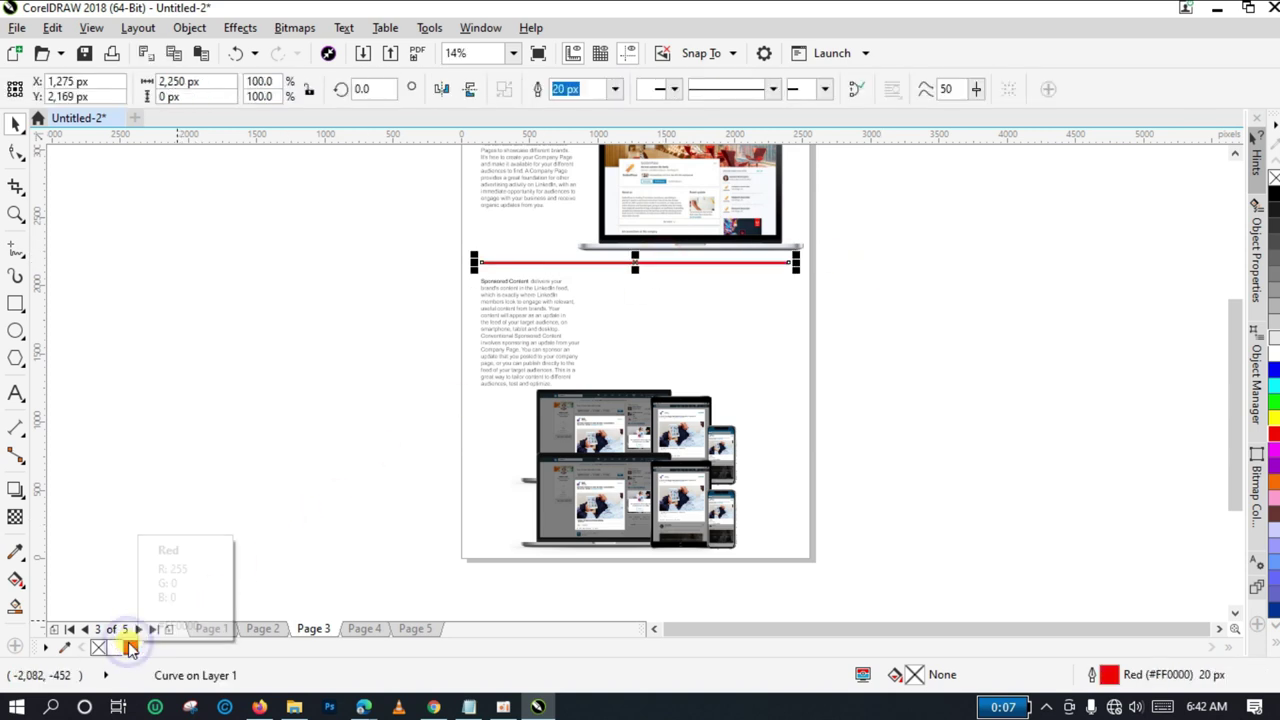
left_click(918, 500)
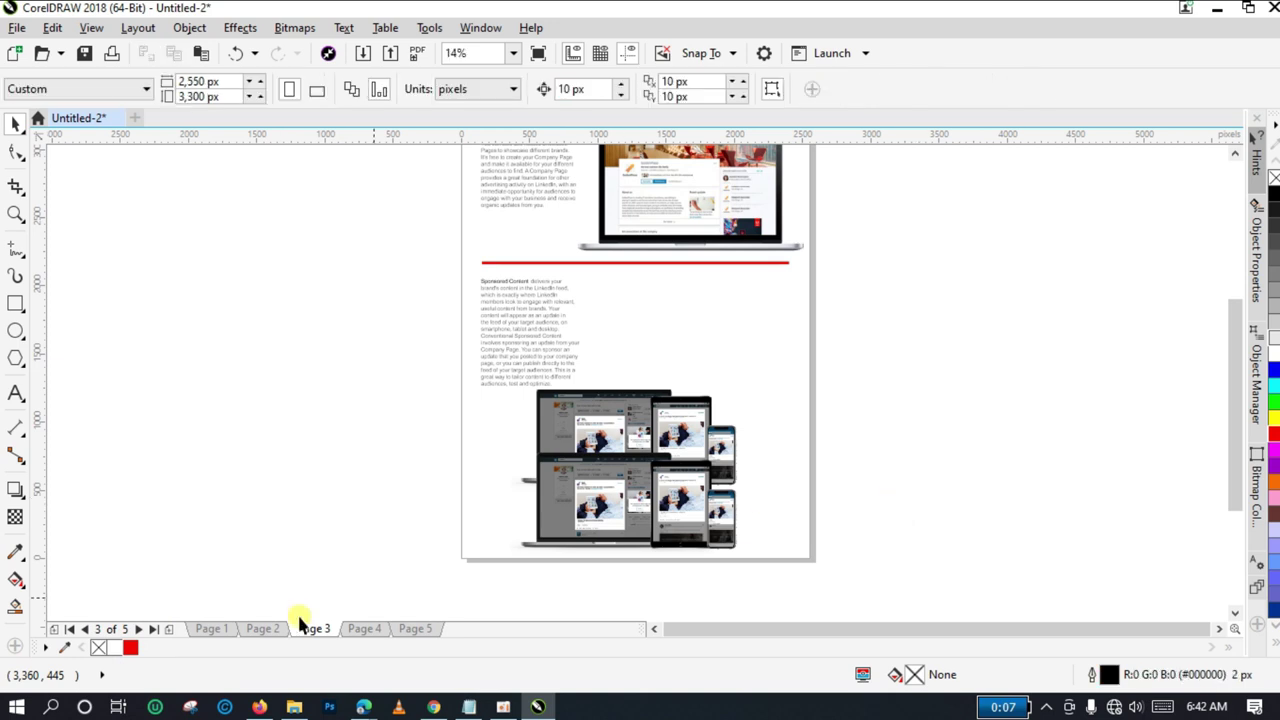
Move through Page 4 to Page 5 of the brochure.
left_click(356, 630)
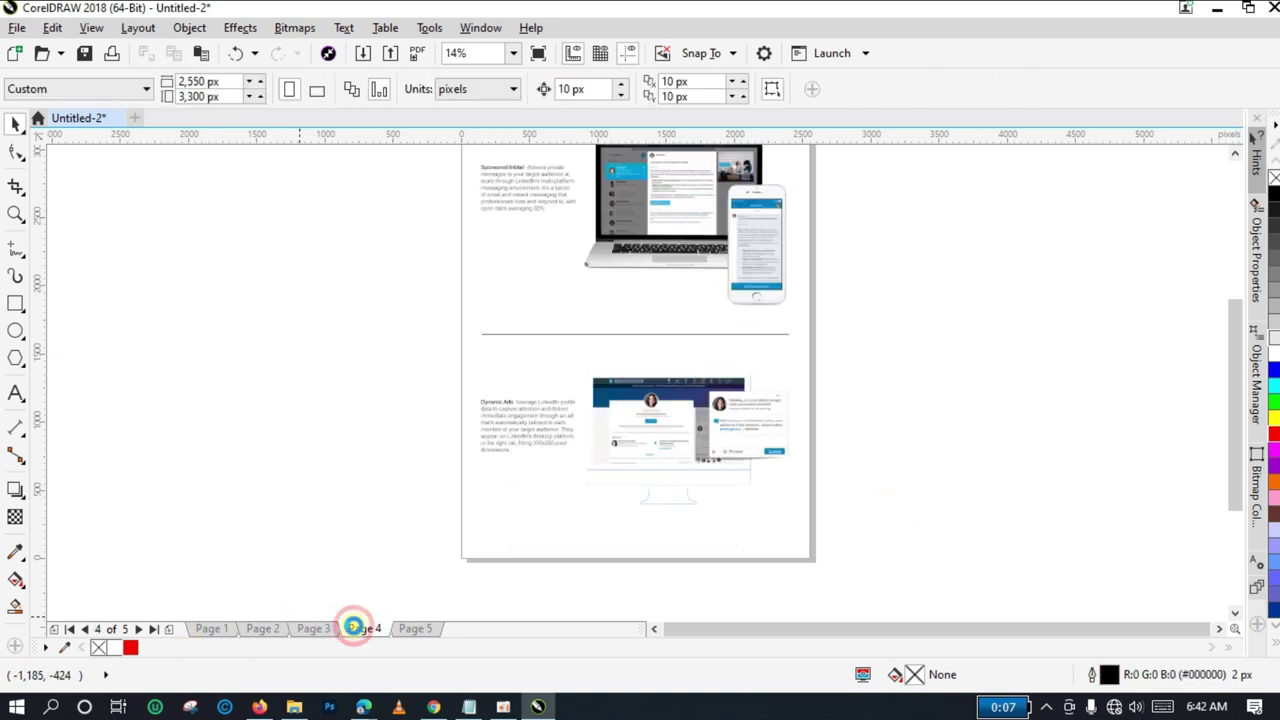
left_click(710, 413)
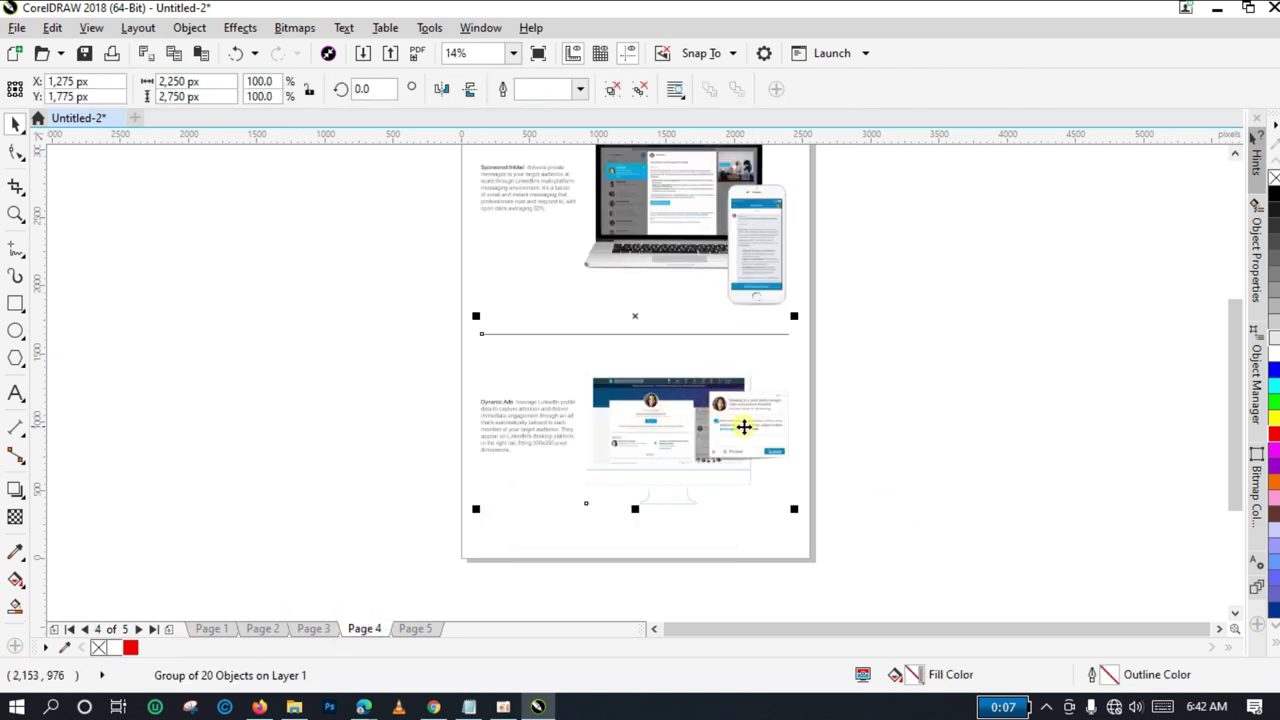
left_click(960, 325)
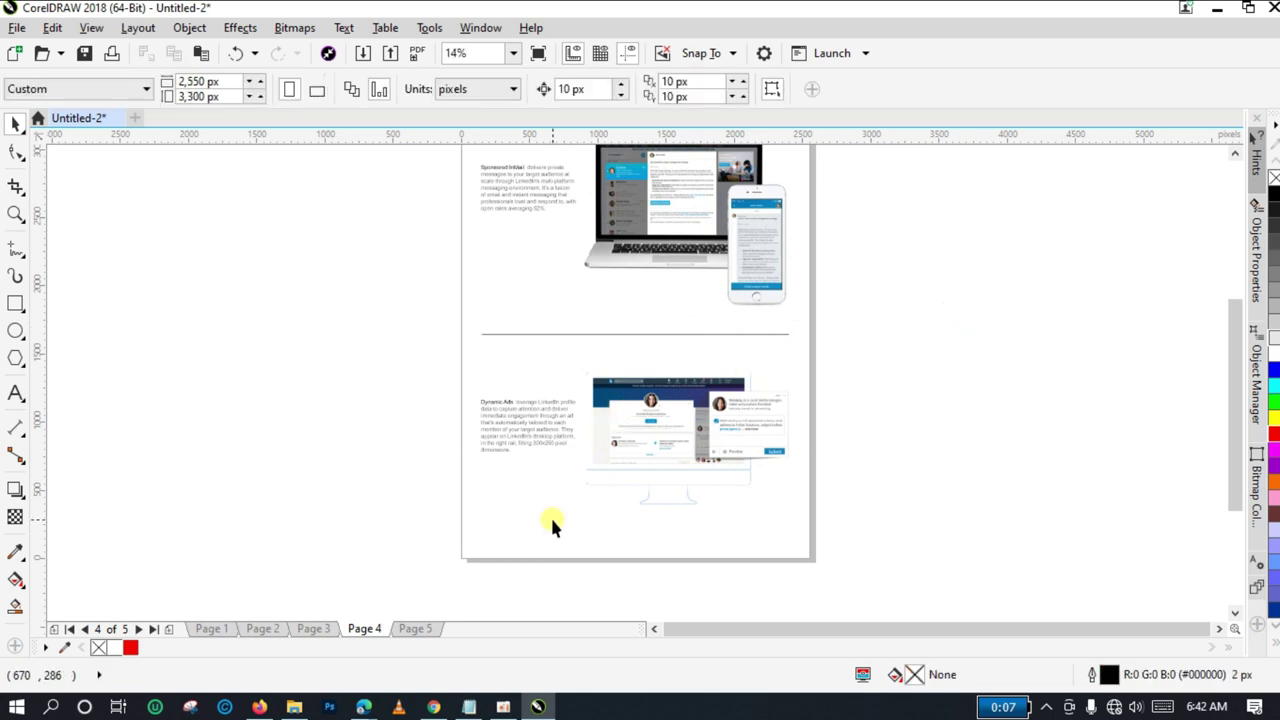
left_click(416, 629)
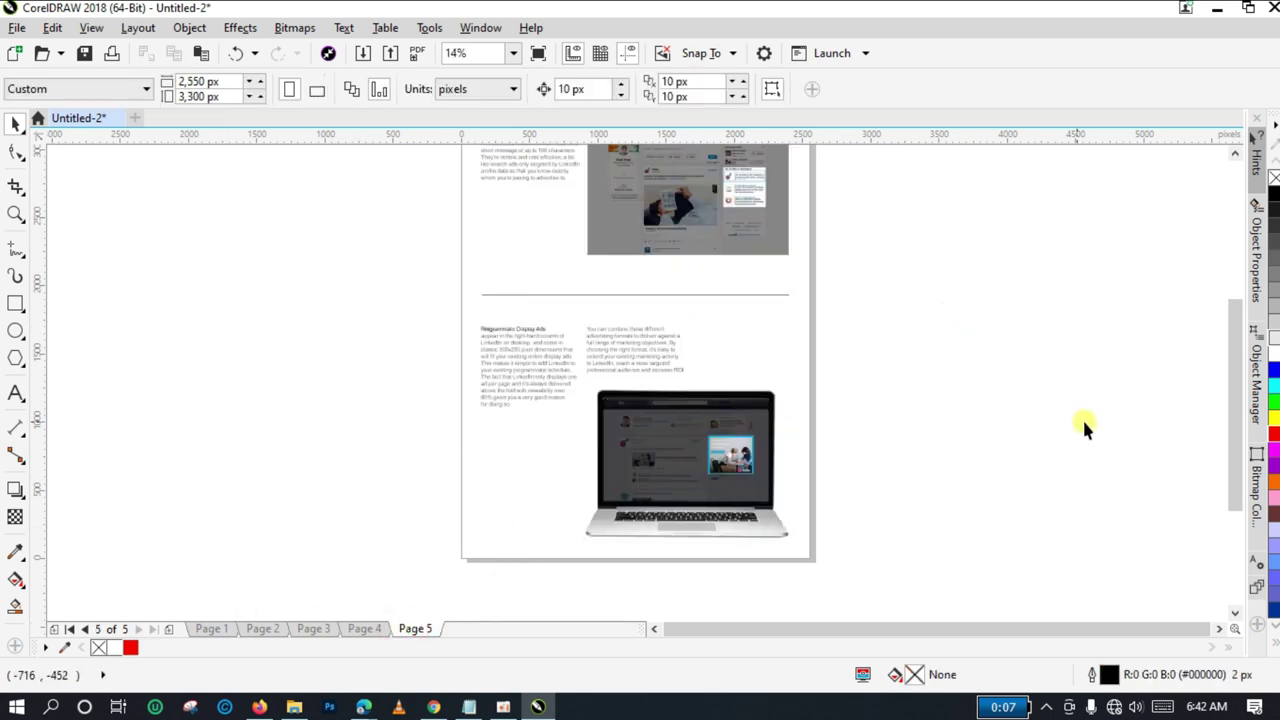
left_click_drag(1234, 425, 1240, 365)
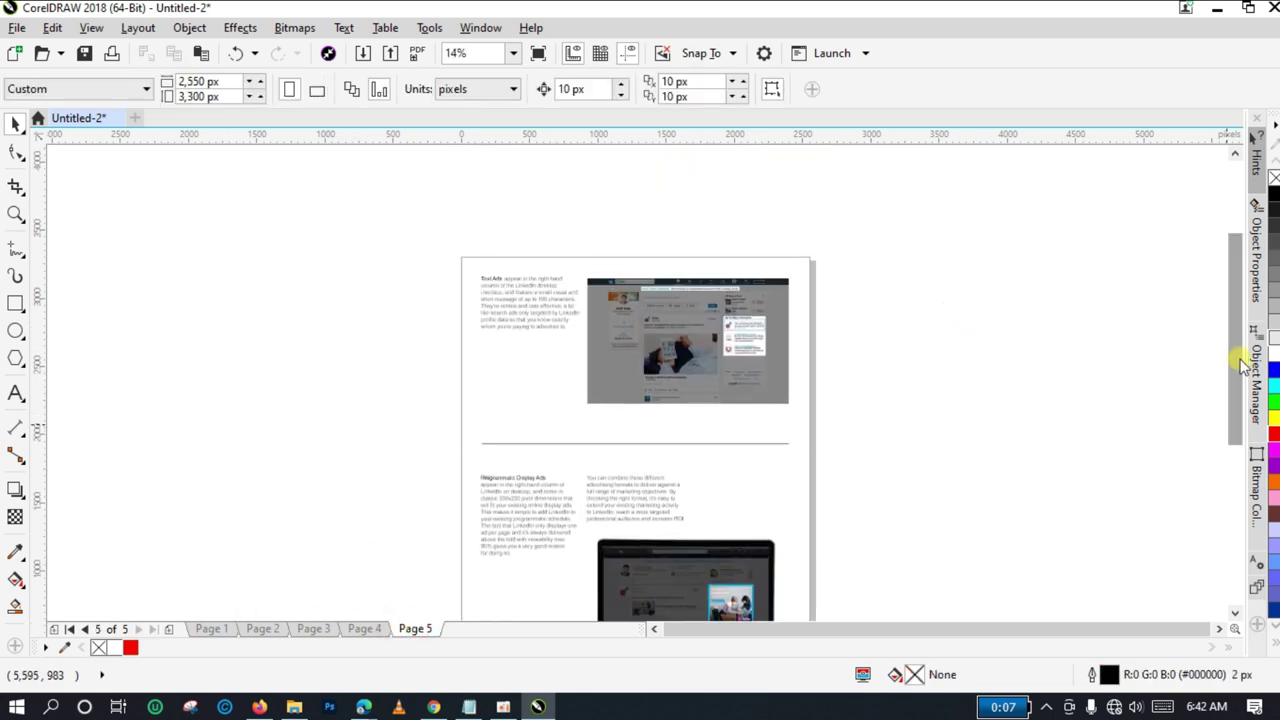
Draw a 1,656 × 469 px rectangle left of Page 5, filled dark grey #333333, no outline.
left_click(15, 303)
left_click_drag(210, 303, 436, 367)
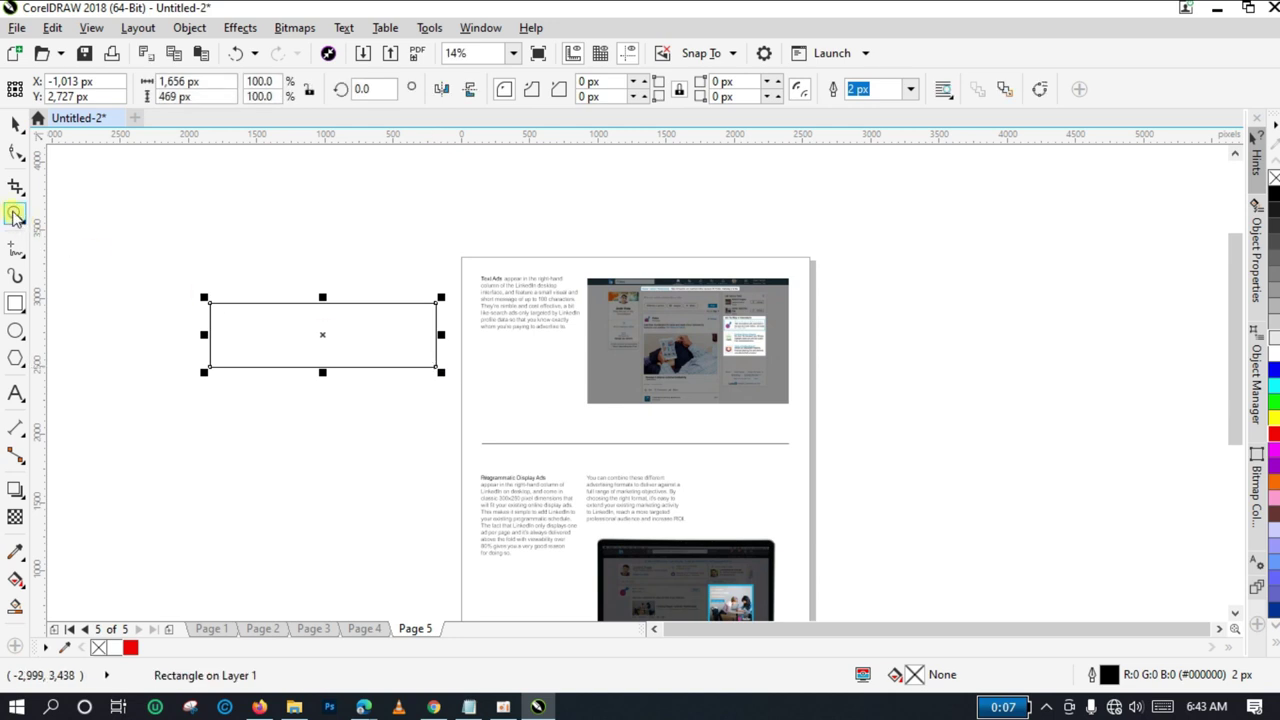
left_click(15, 125)
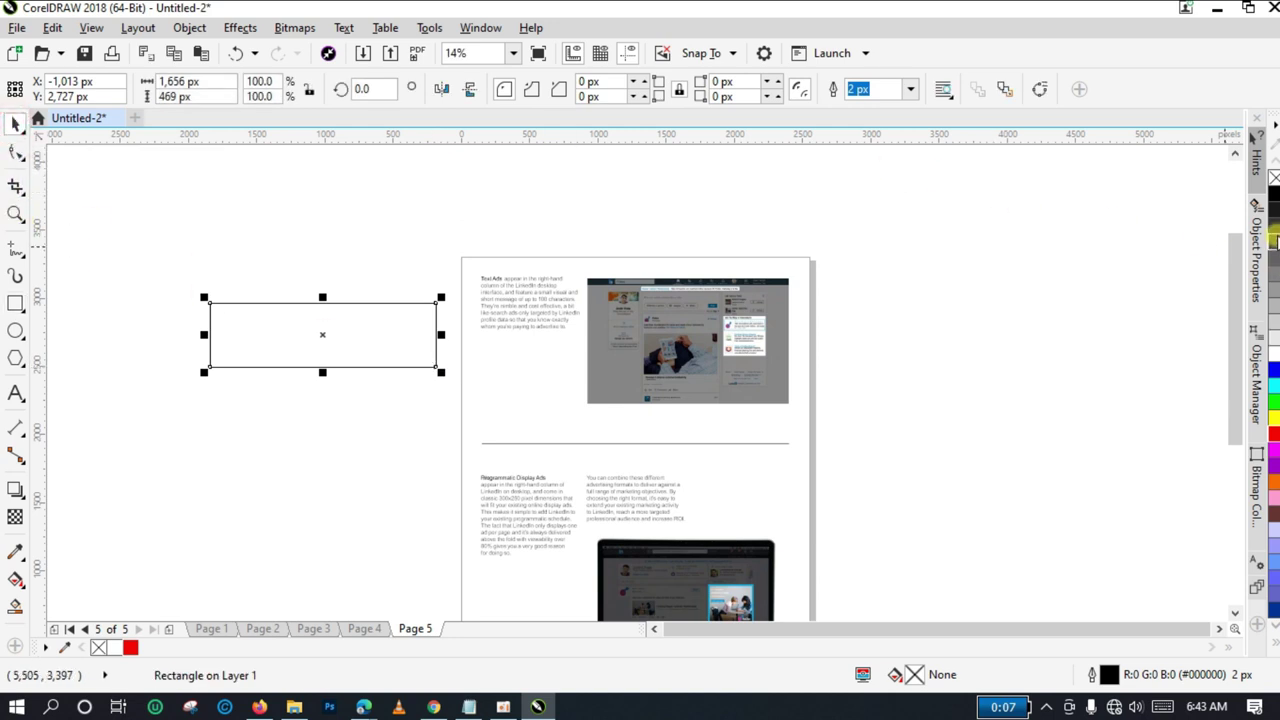
left_click(1273, 222)
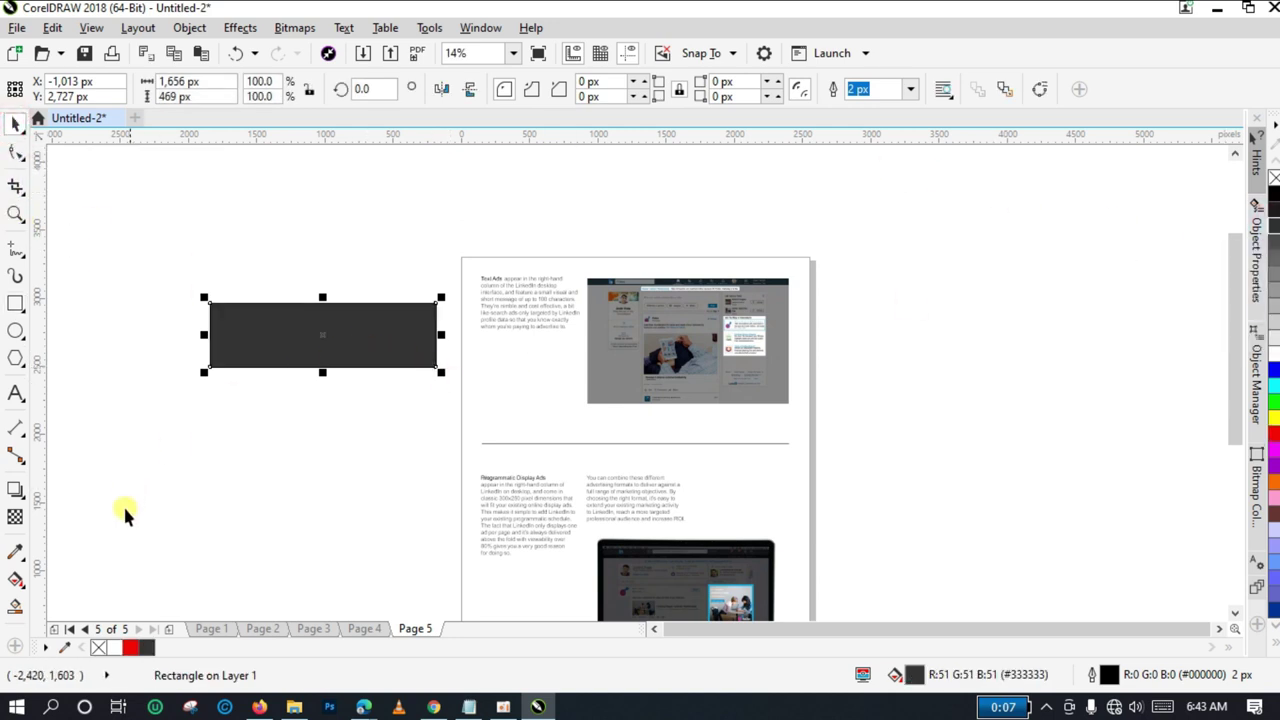
right_click(100, 648)
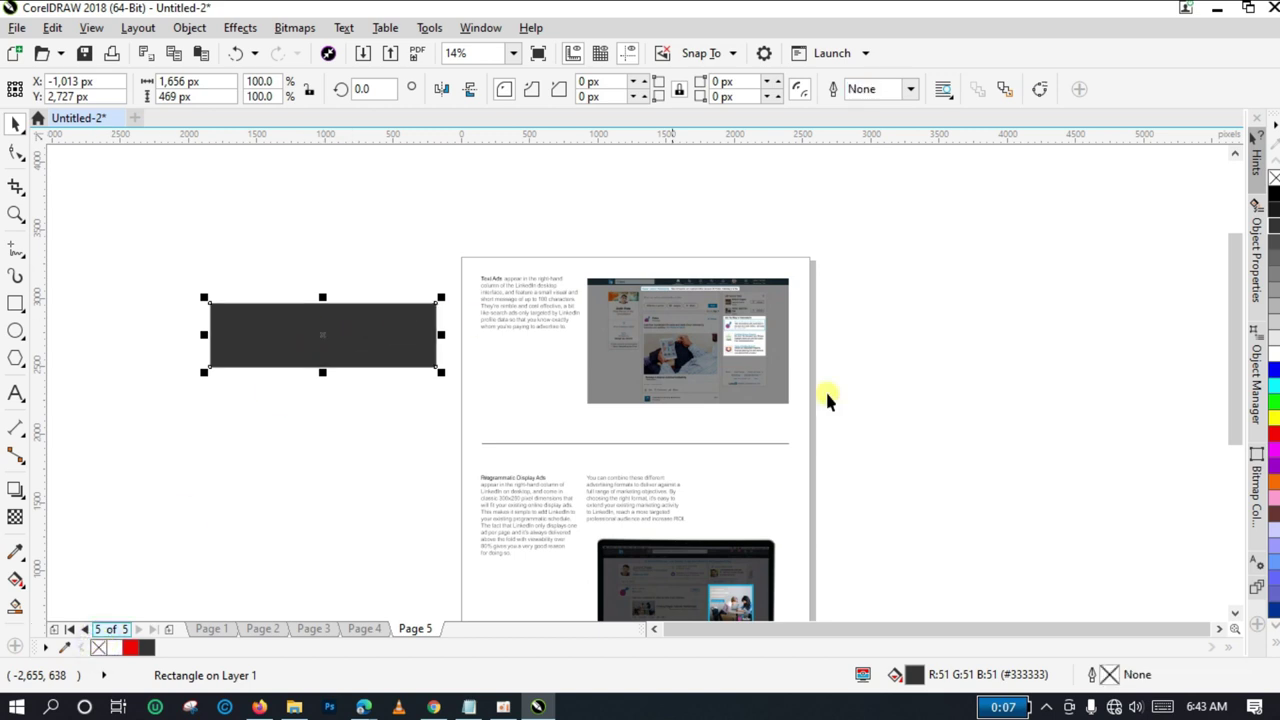
scroll(1249, 343, "down", 2)
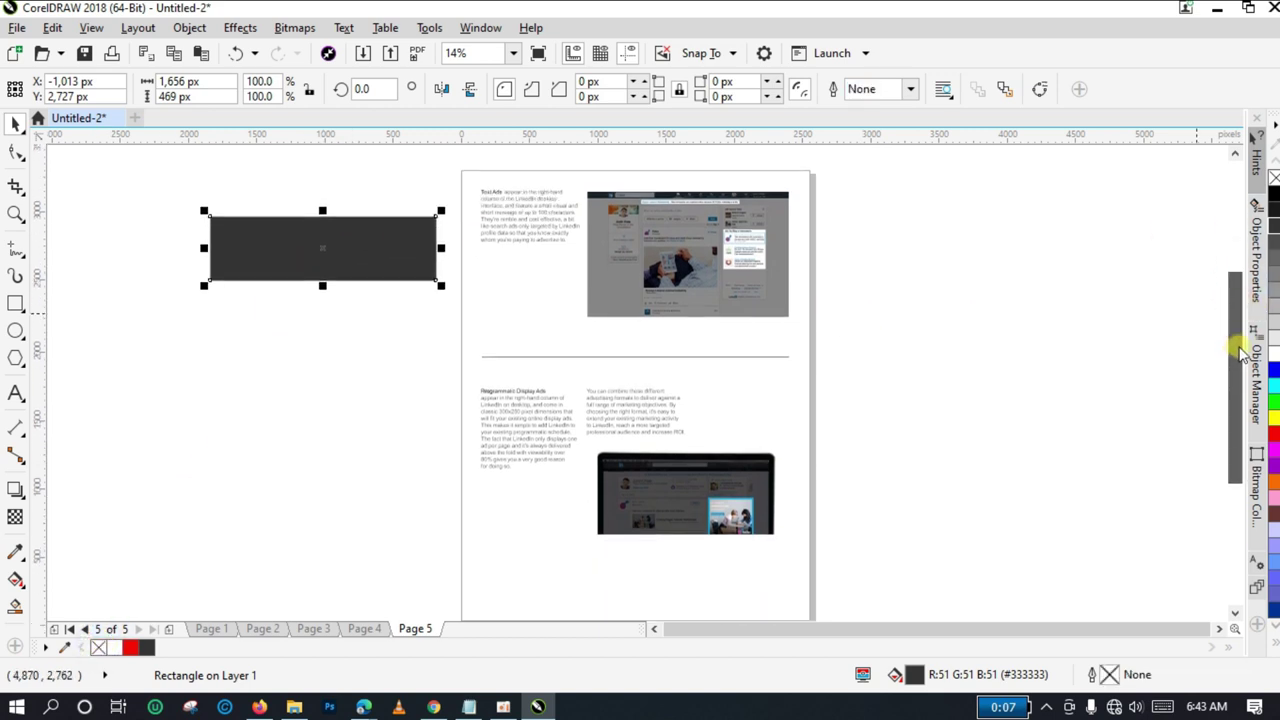
Move the dark grey rectangle onto Page 5 beside the laptop and trim it narrow.
left_click_drag(317, 237, 551, 506)
left_click_drag(670, 508, 564, 509)
left_click_drag(473, 508, 534, 603)
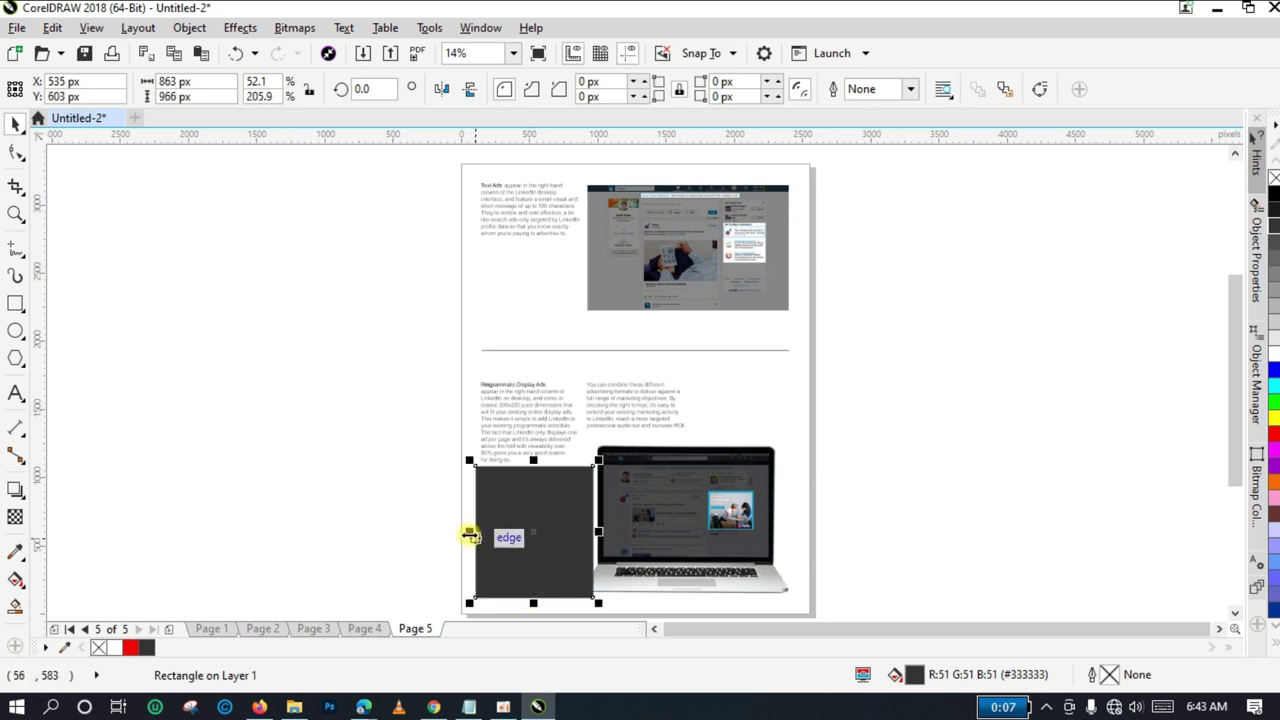
left_click_drag(469, 536, 486, 528)
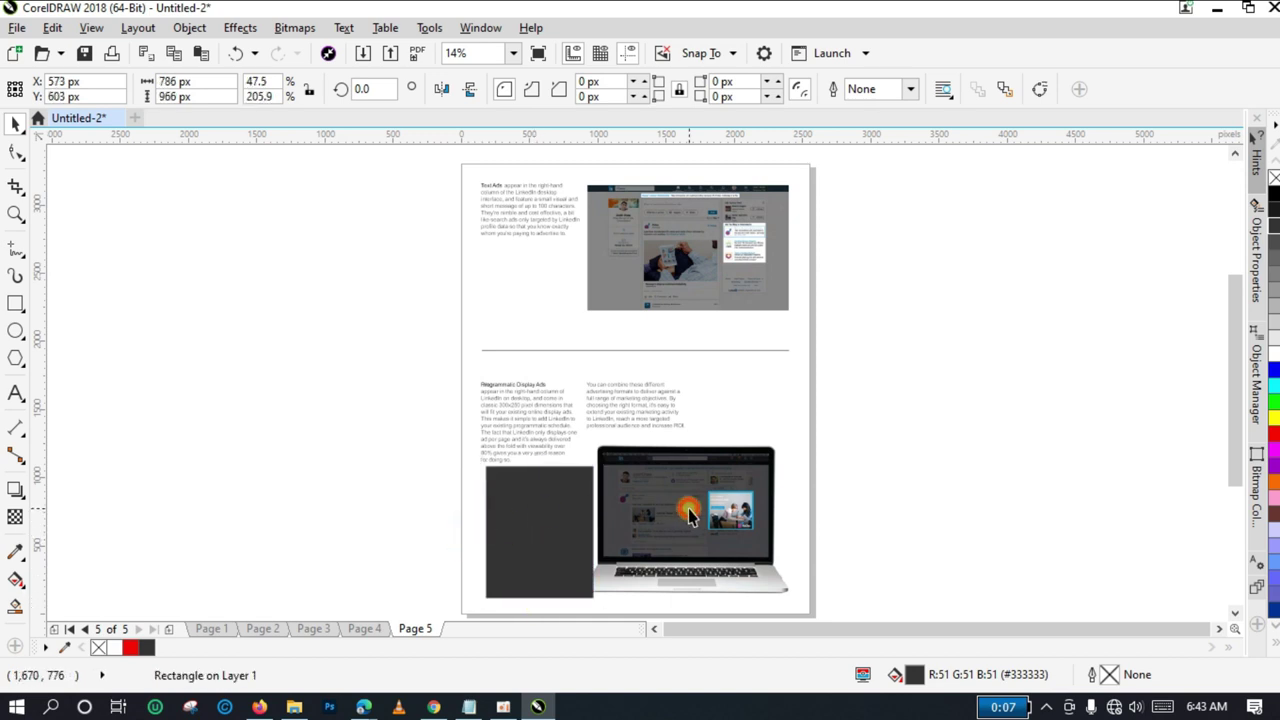
left_click(529, 529)
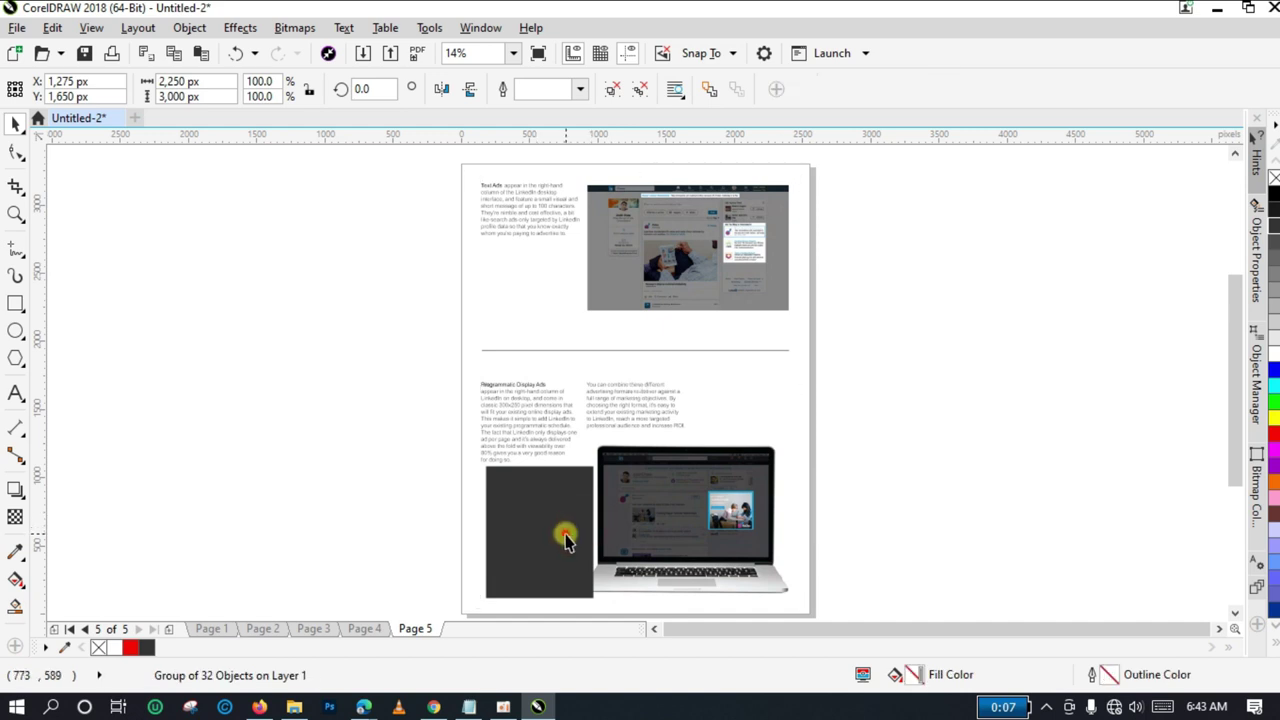
left_click(580, 532, "alt")
left_click_drag(594, 533, 579, 530)
Type THANK YOU, move it onto the dark box and break it into two lines.
left_click(15, 393)
left_click(183, 299)
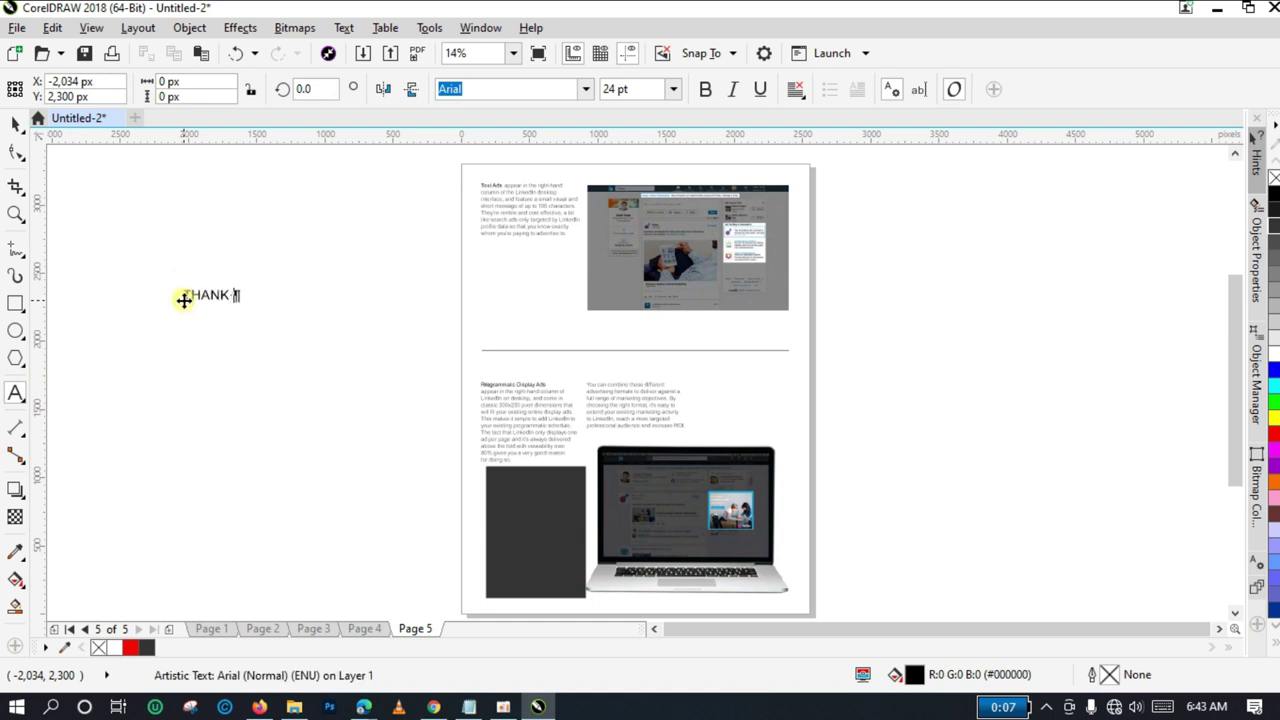
key("Escape")
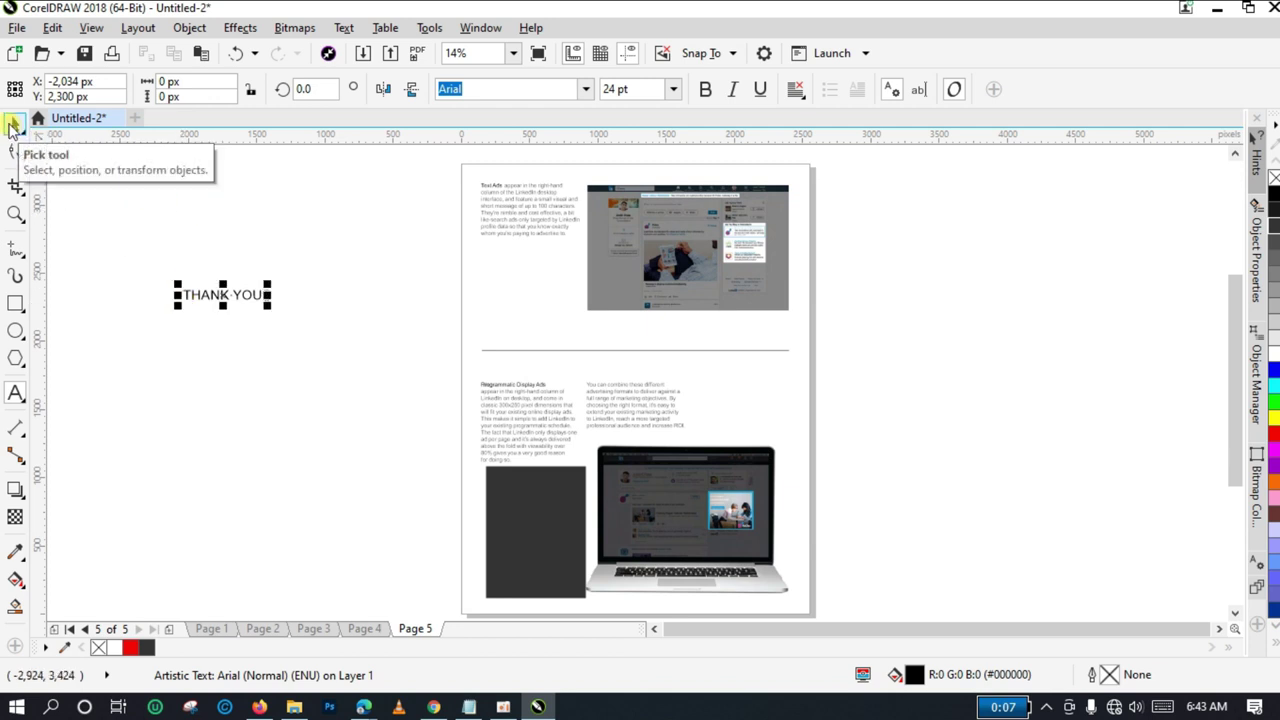
left_click(15, 122)
left_click_drag(222, 293, 555, 540)
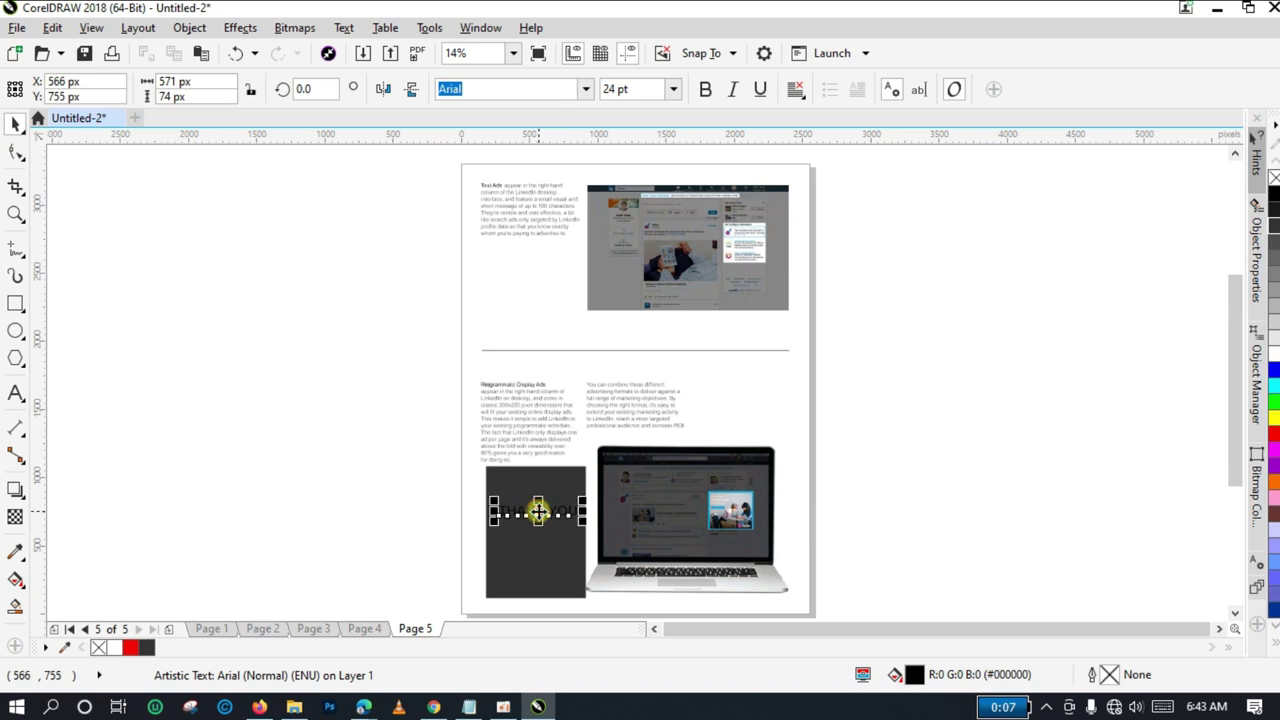
double_click(538, 510)
left_click(549, 512)
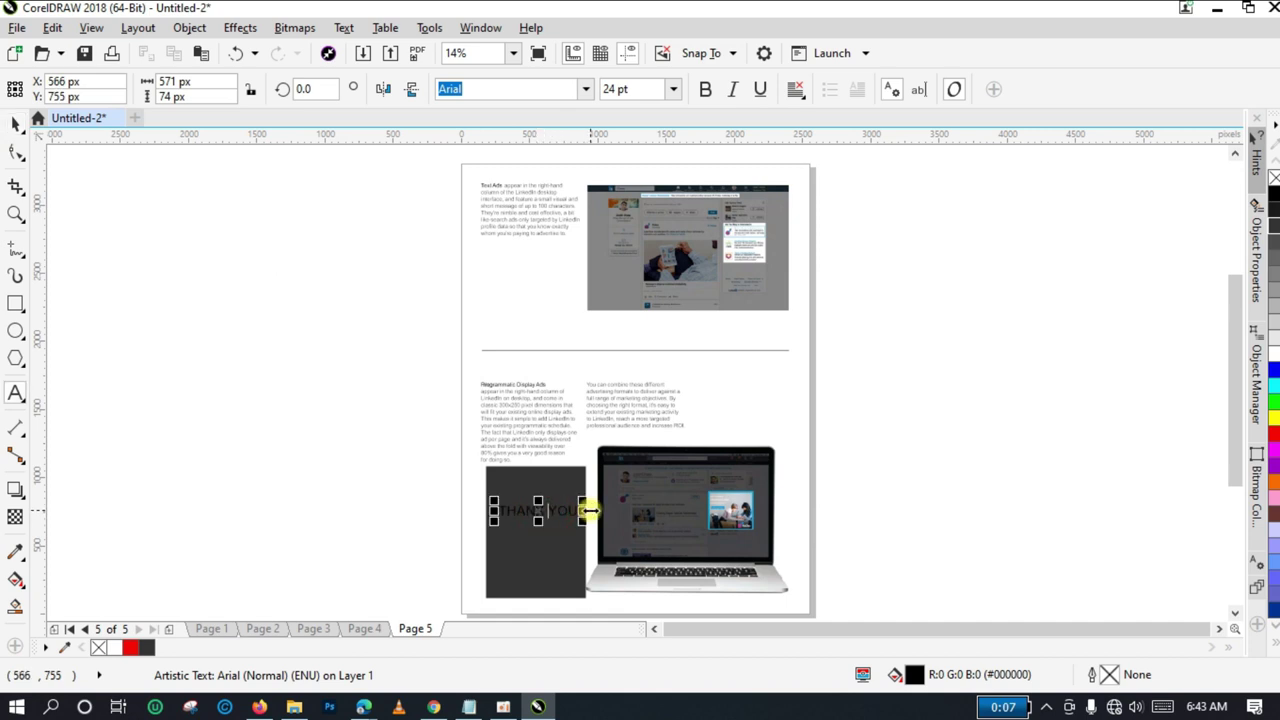
left_click(14, 126)
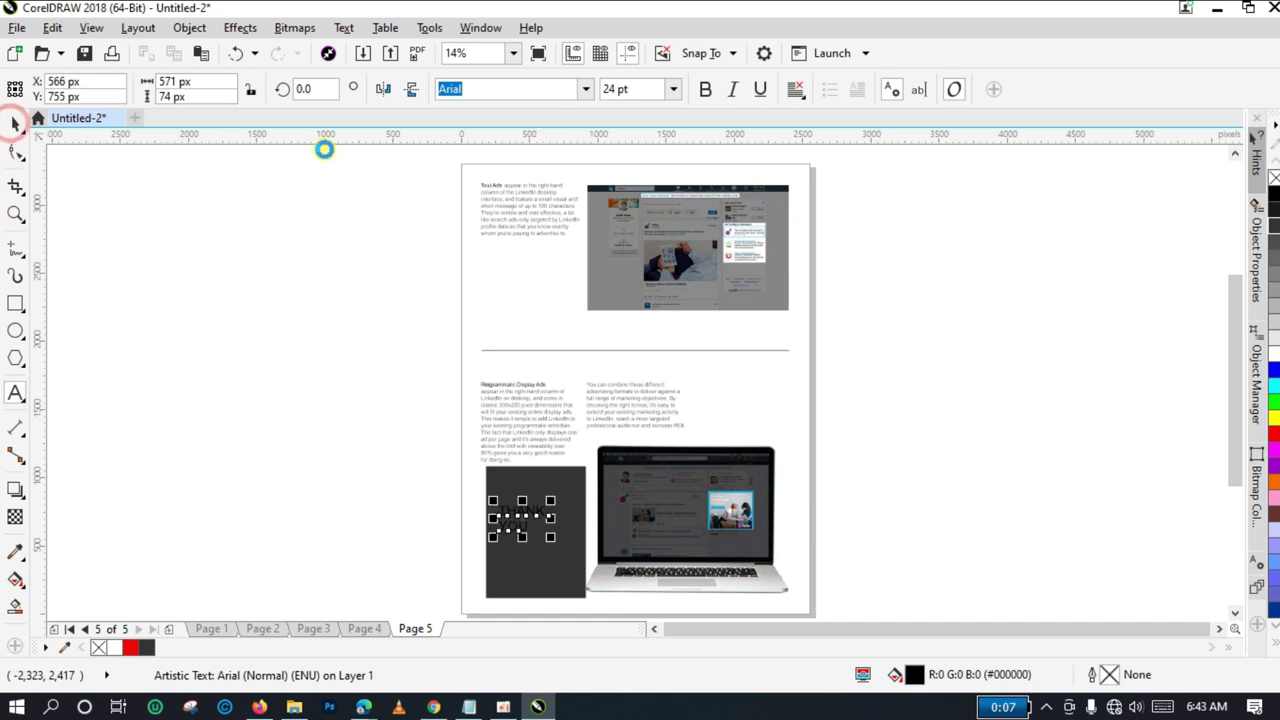
Centre-align the THANK YOU lines and centre the text within the dark box.
left_click(795, 89)
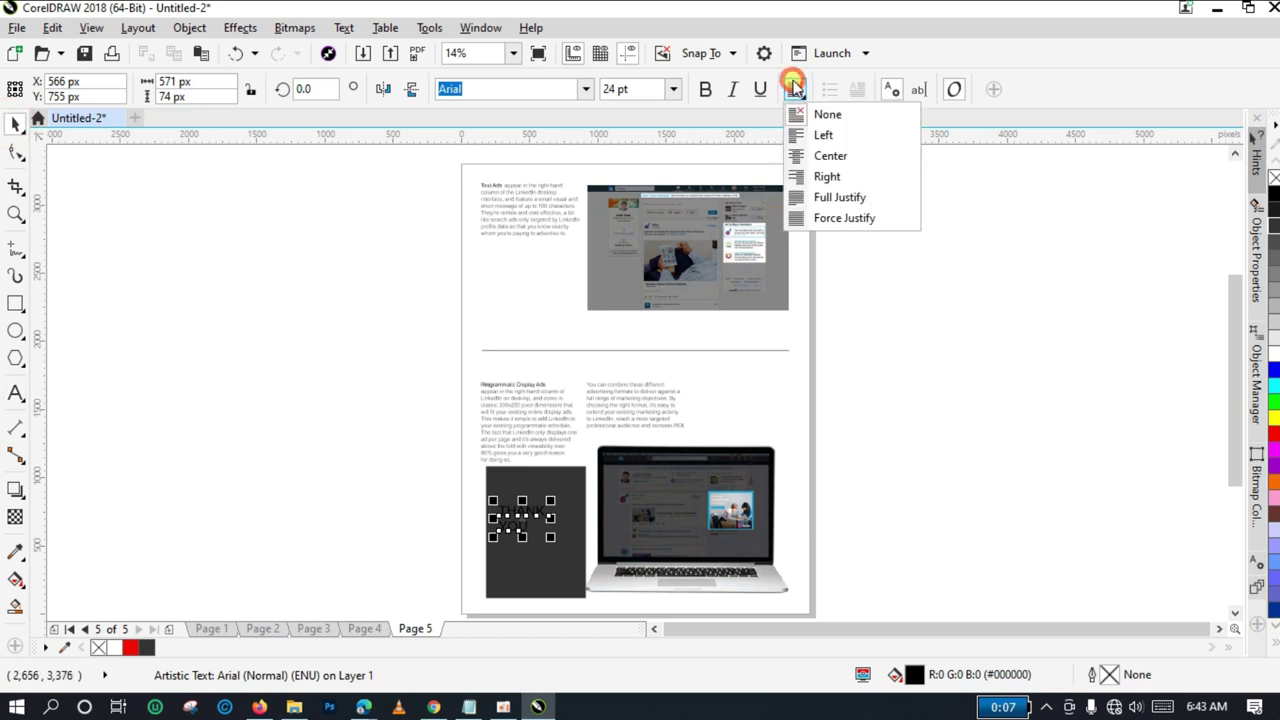
left_click(829, 156)
left_click_drag(523, 518, 533, 533)
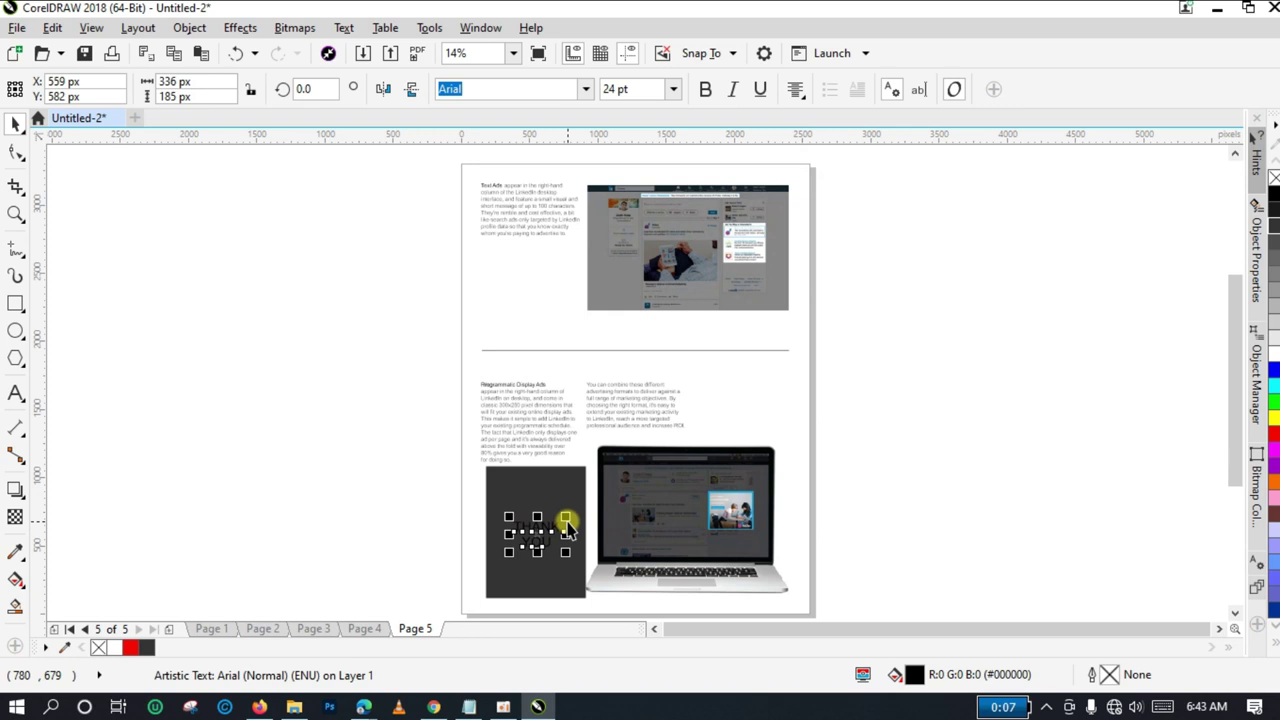
left_click(566, 526, "shift")
left_click(362, 508)
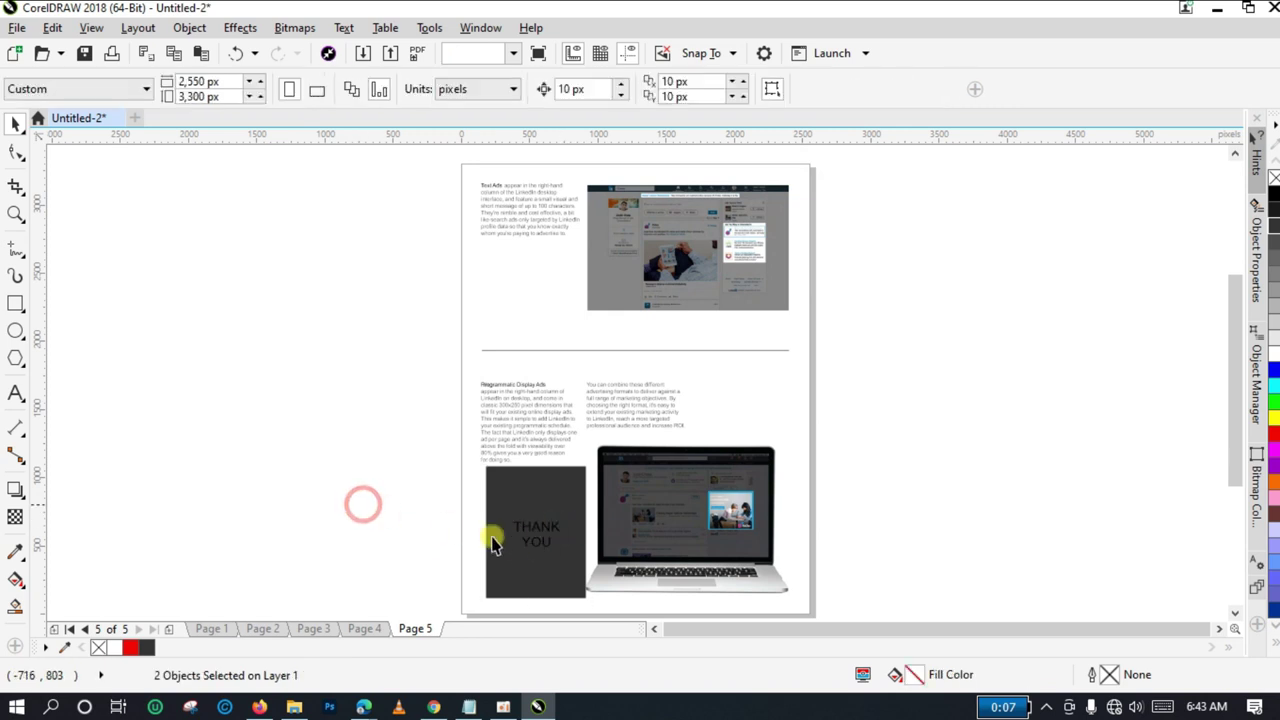
left_click(538, 538)
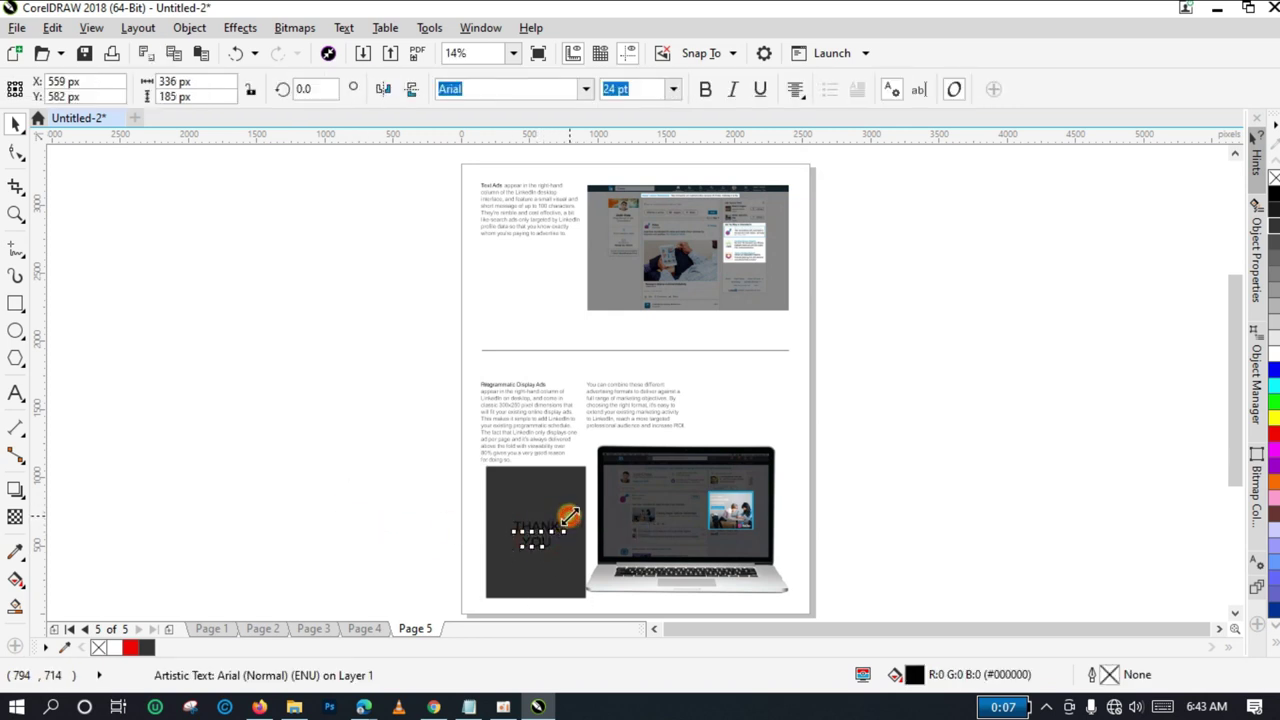
Enlarge THANK YOU to about 42.4 pt, set it in Arial Black and colour it white.
left_click_drag(569, 516, 584, 472)
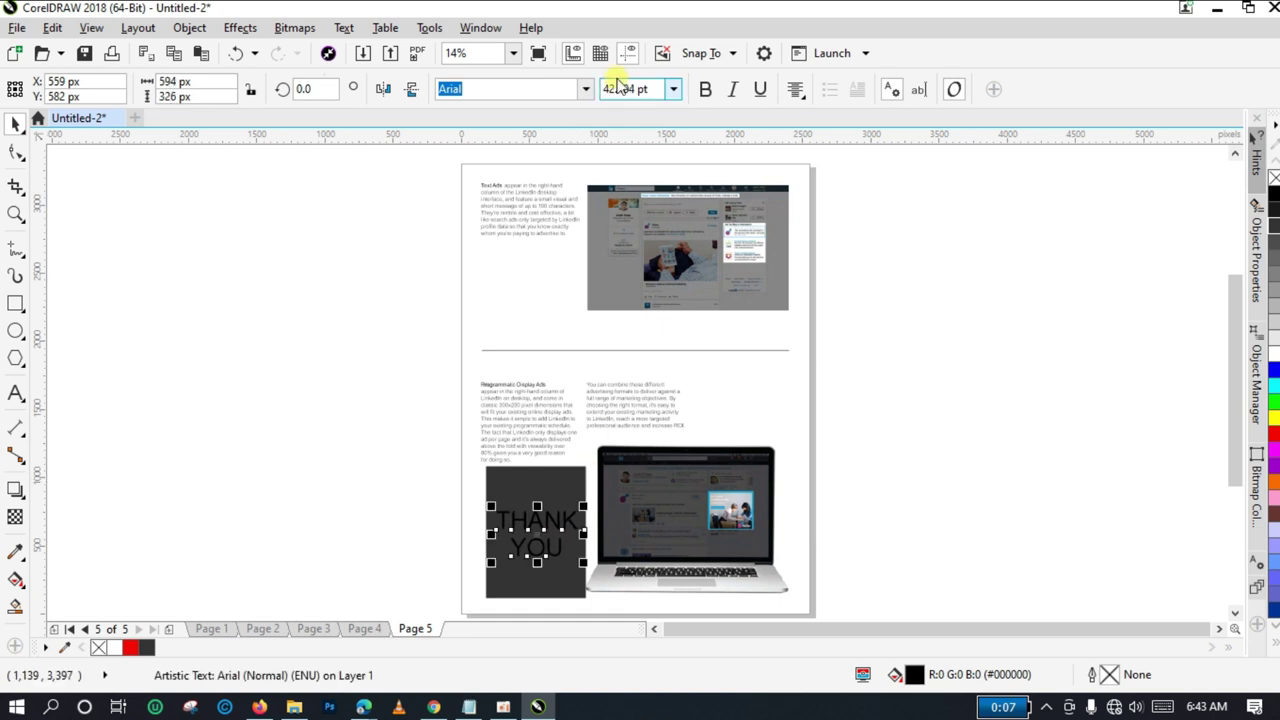
left_click(585, 89)
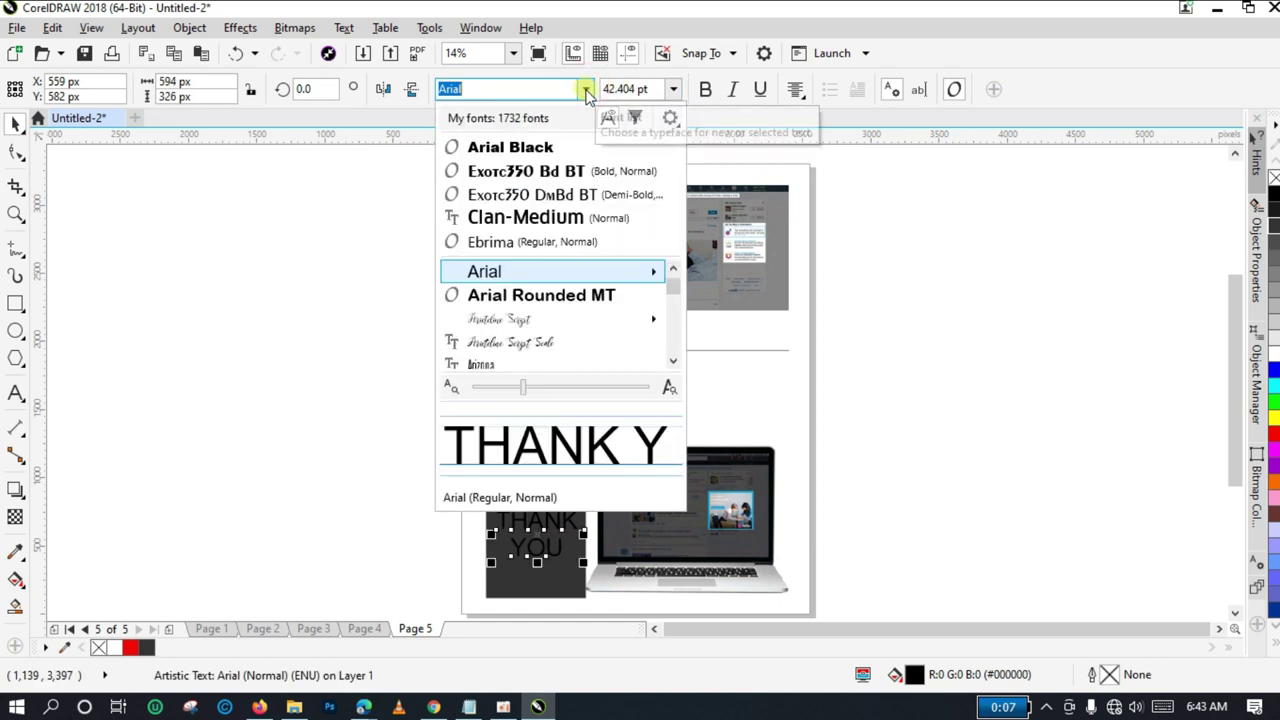
left_click(640, 147)
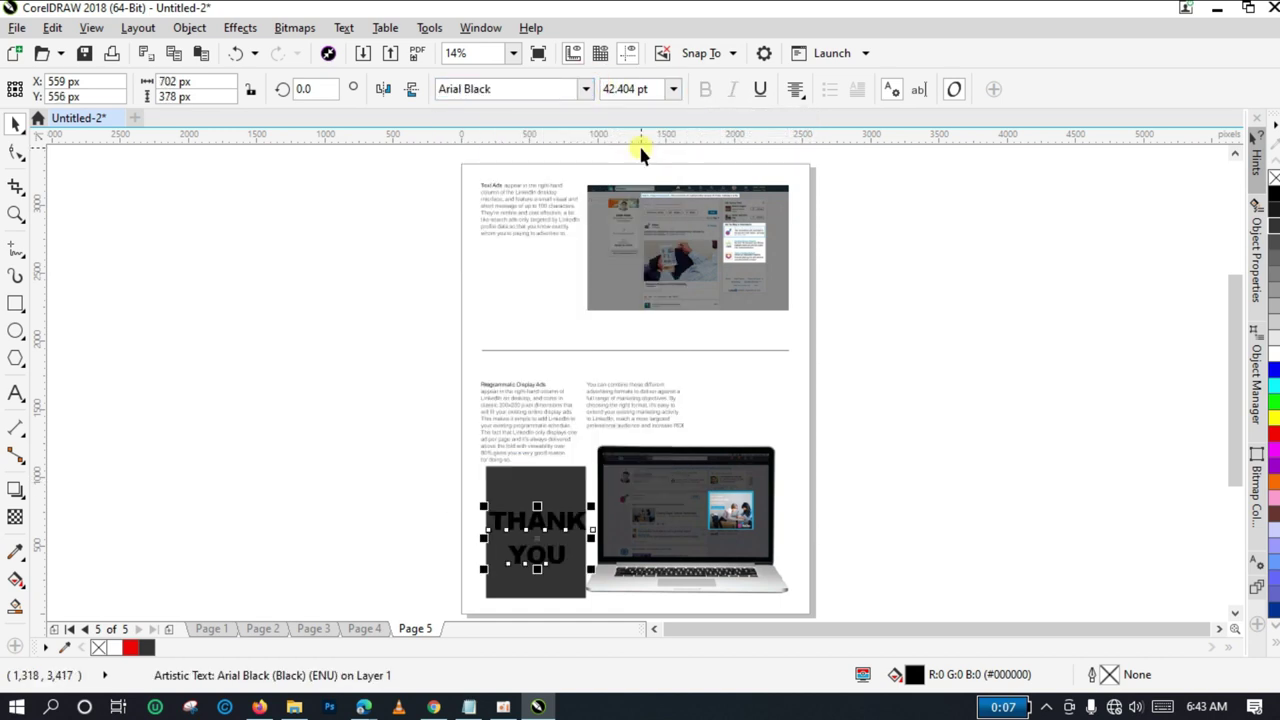
left_click(937, 509)
left_click(543, 523)
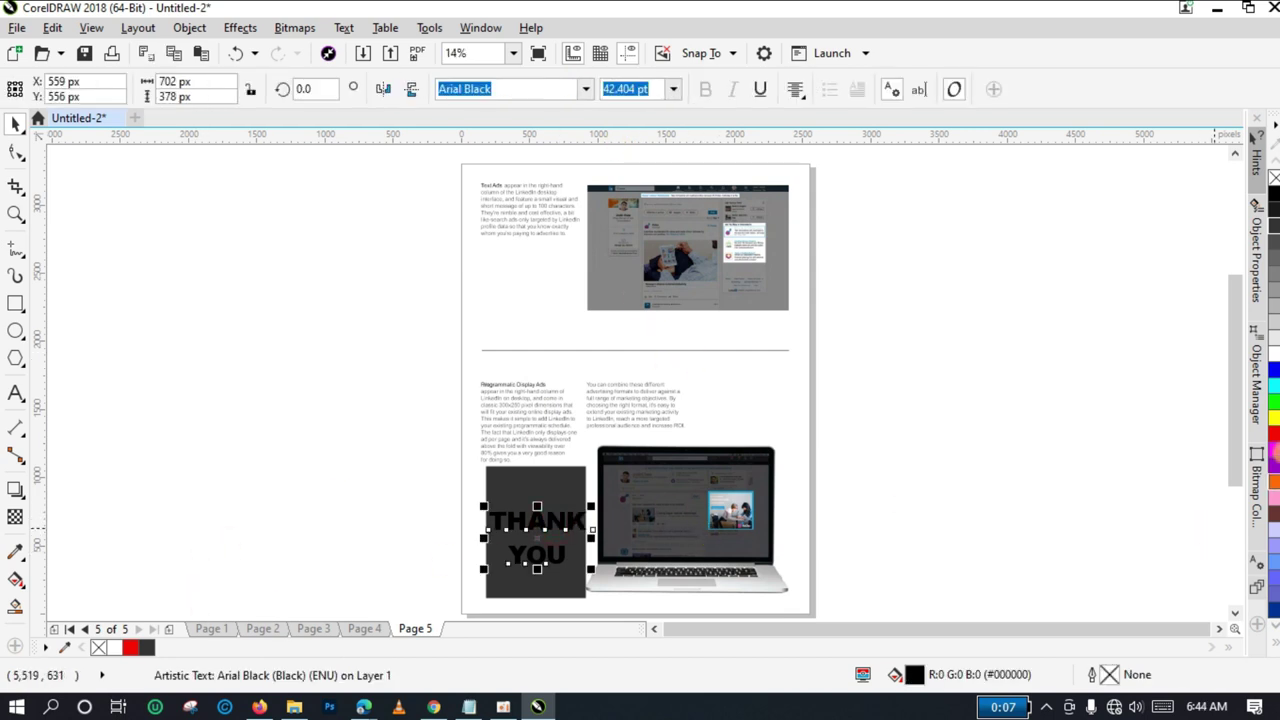
left_click(1274, 361)
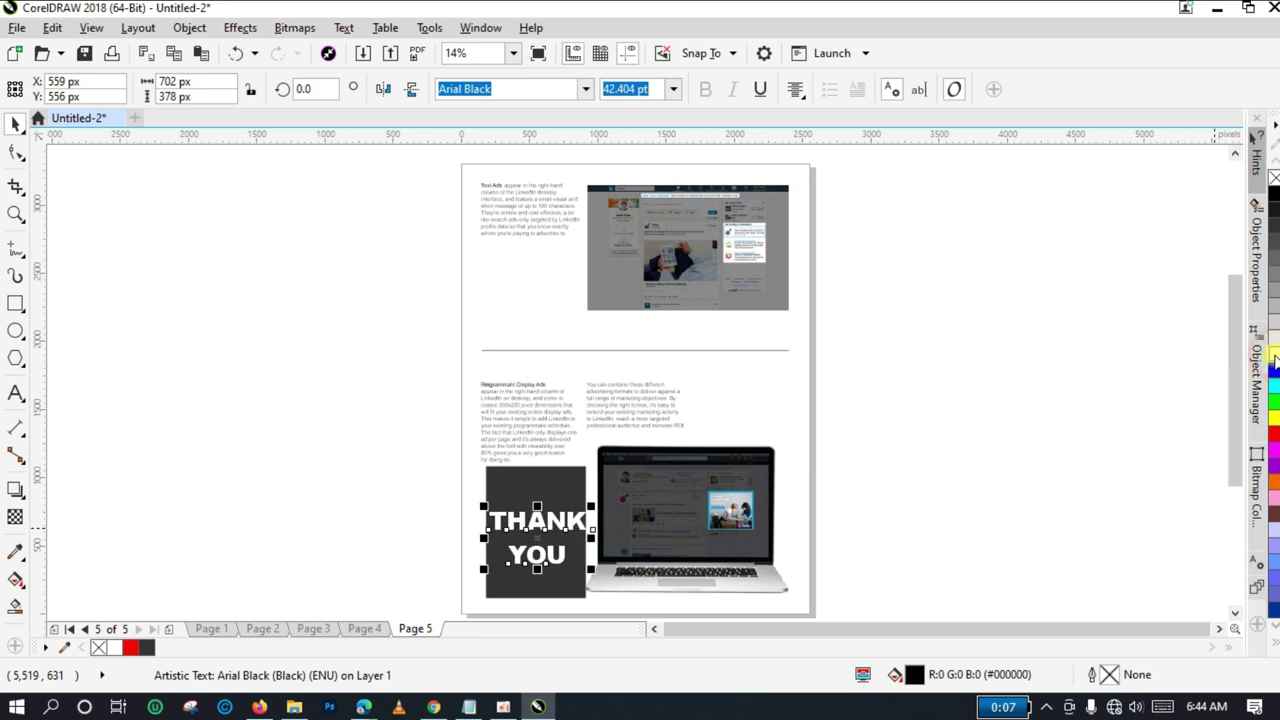
left_click(1057, 429)
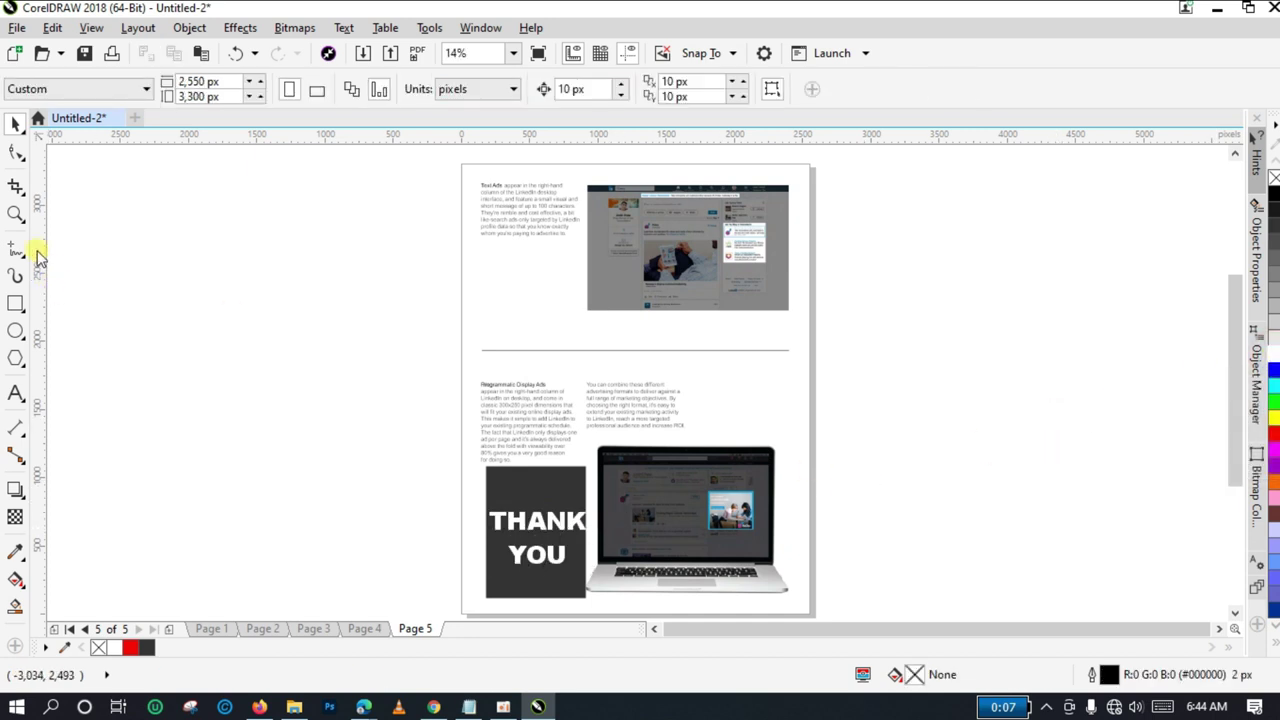
Zoom out with F3, review Pages 1, 2 and 4, and finish on the Page 1 cover.
key("F3")
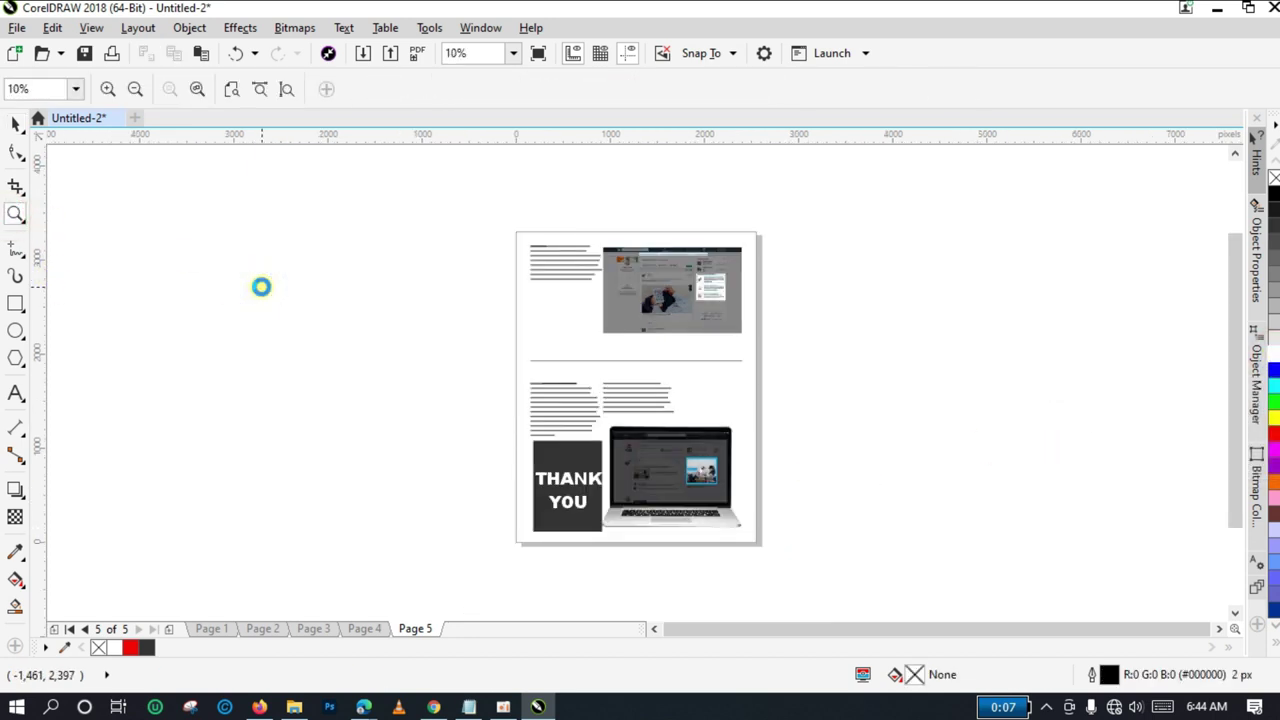
left_click(12, 122)
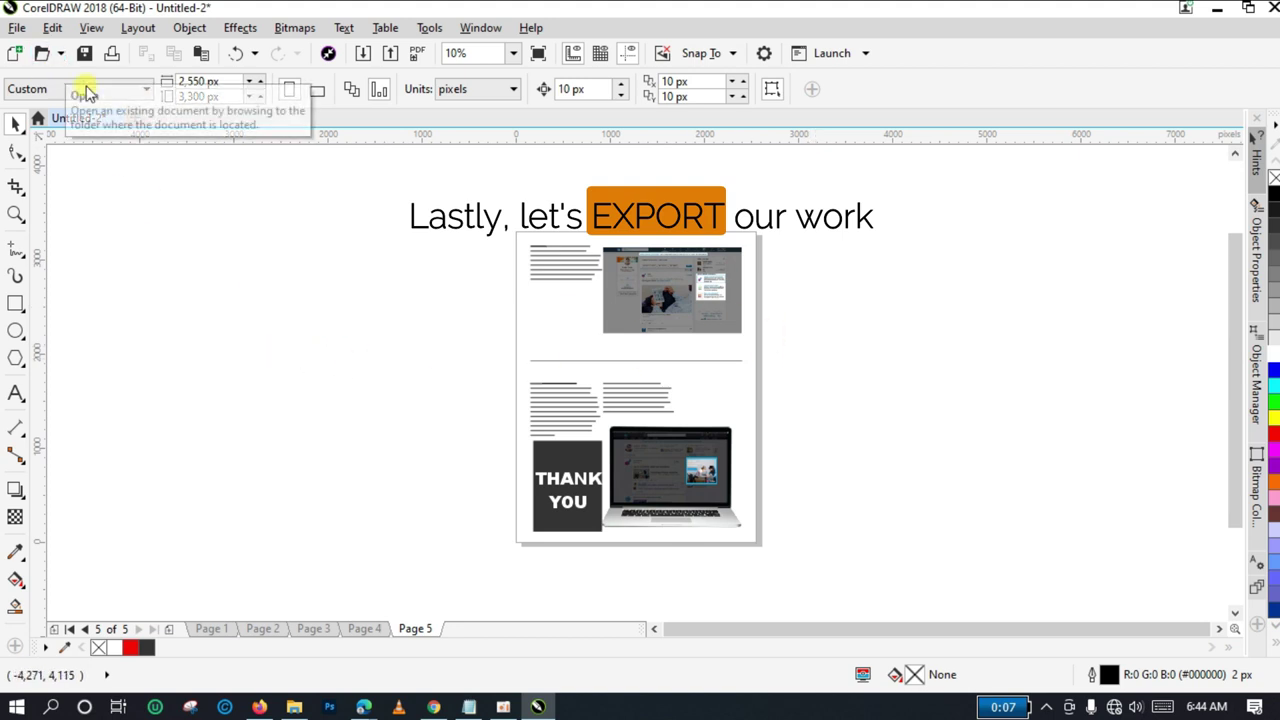
left_click(213, 629)
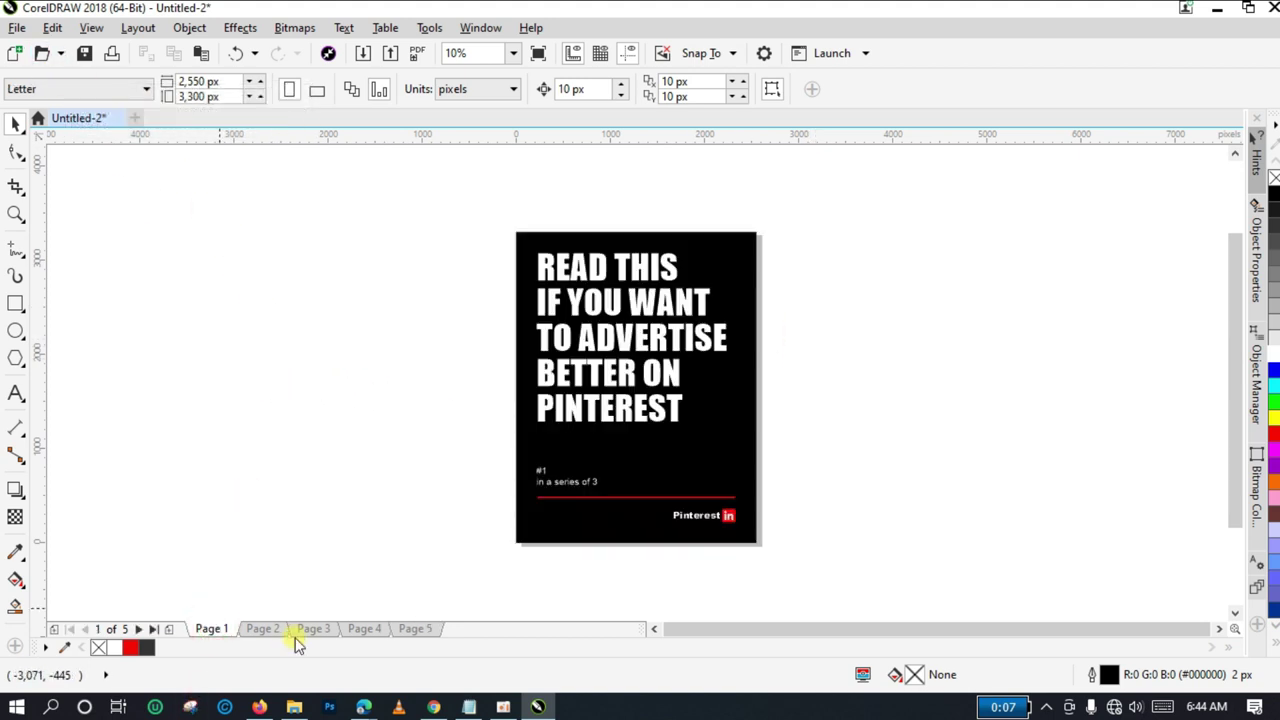
left_click(263, 632)
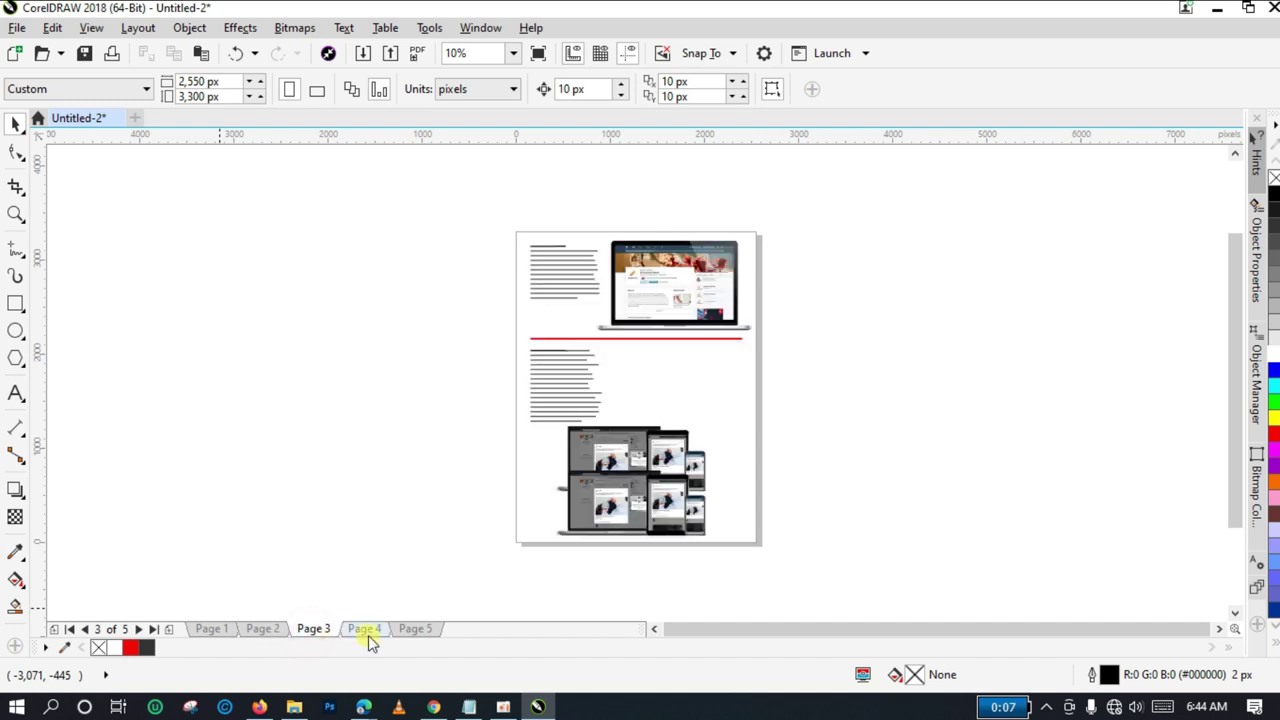
left_click(366, 633)
left_click(212, 632)
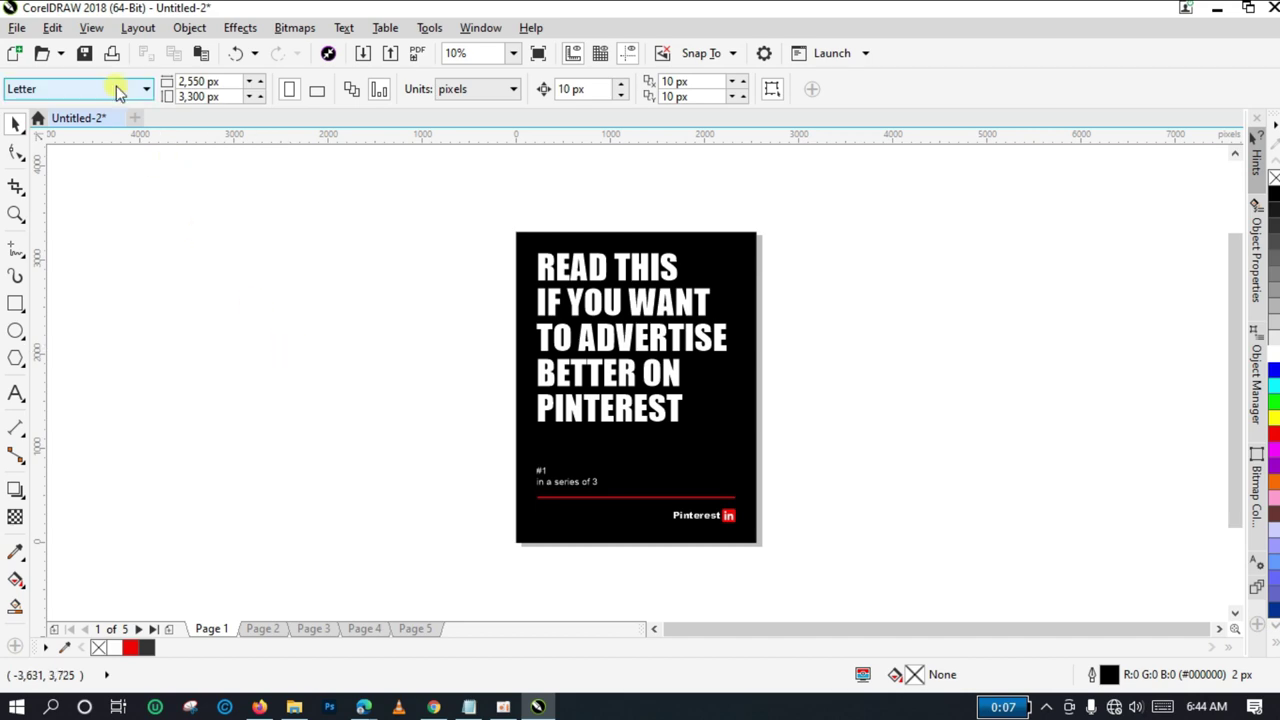
Export the brochure to the Desktop as PDF with file name 'EDITED BOOK'.
left_click(18, 28)
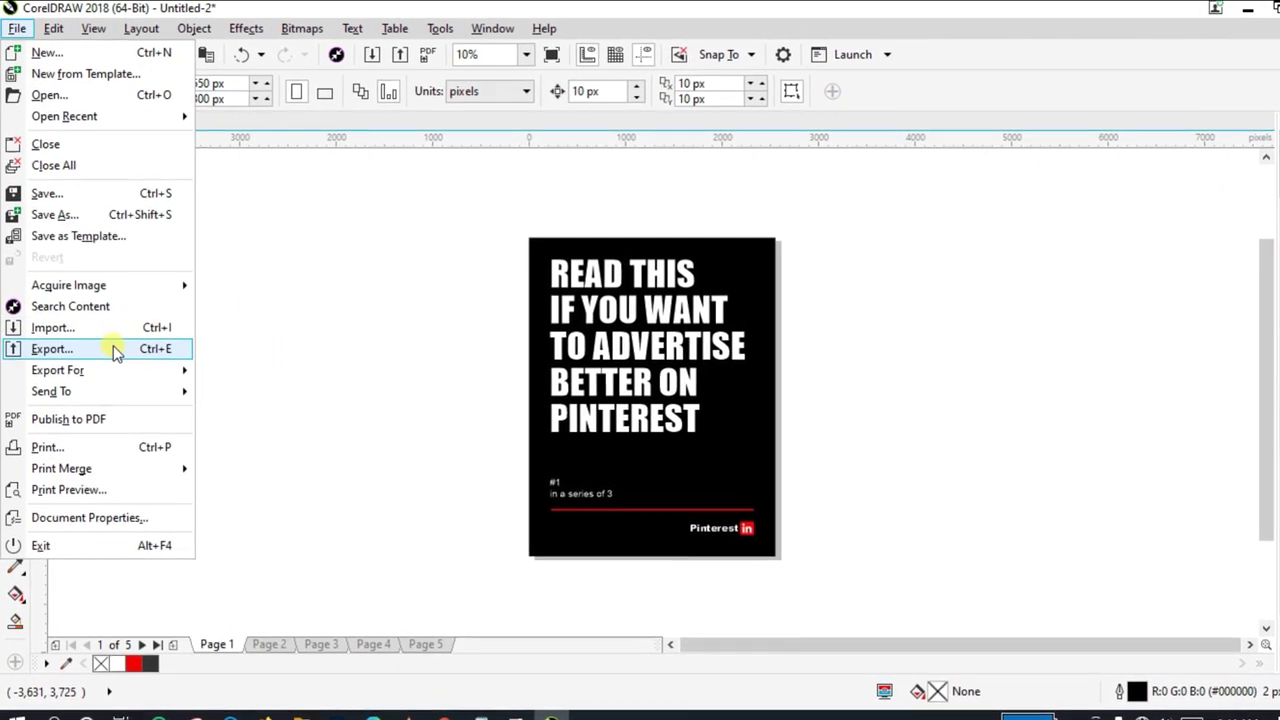
left_click(113, 348)
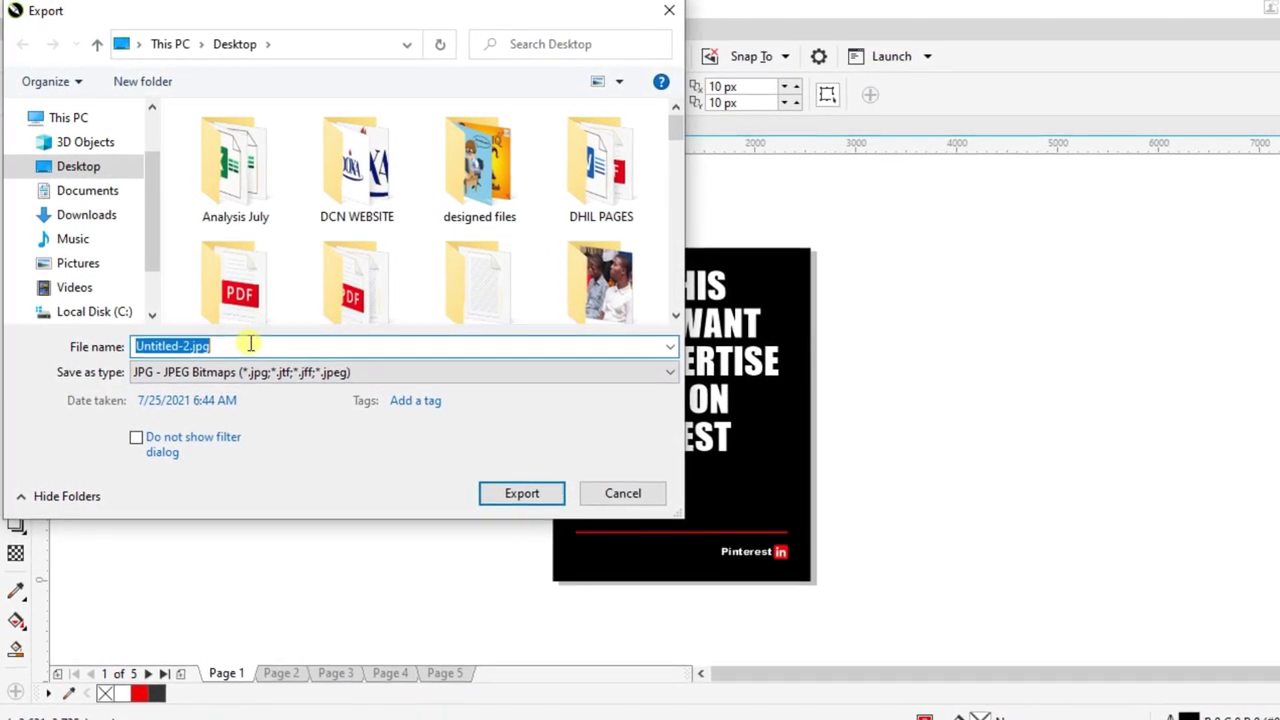
type("EDITED")
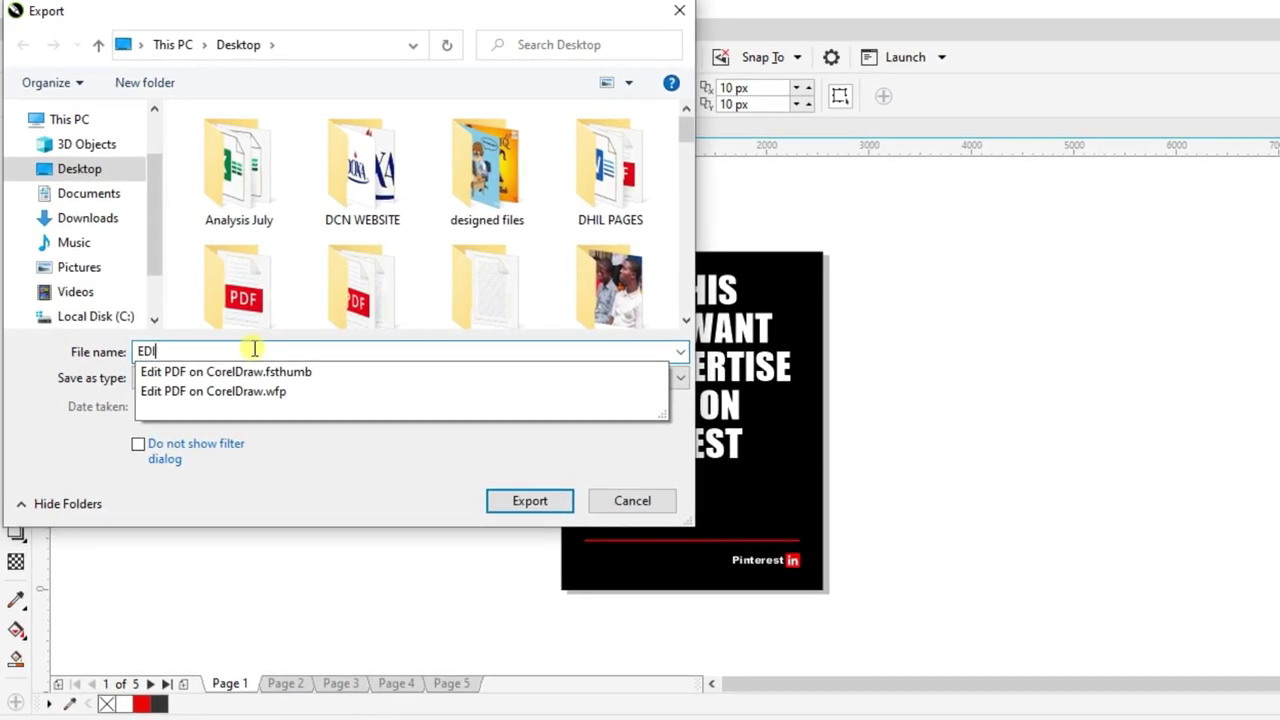
type(" BOOK")
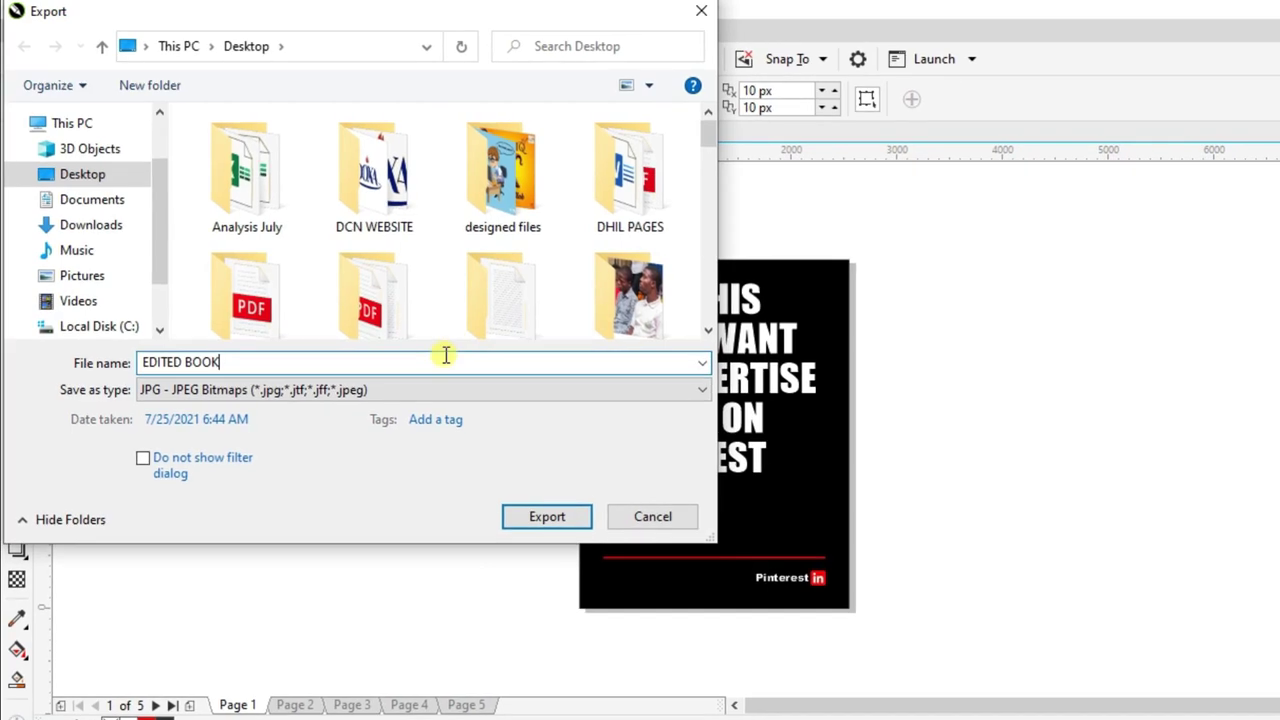
left_click(408, 388)
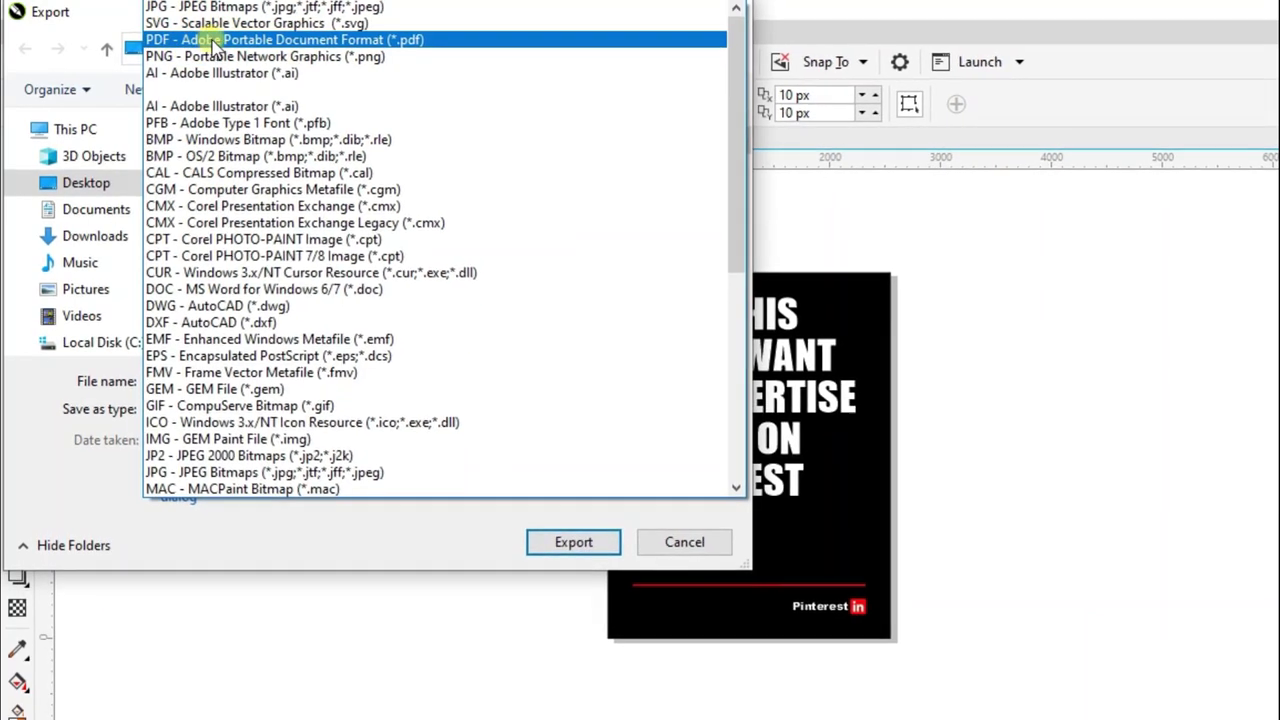
left_click(440, 42)
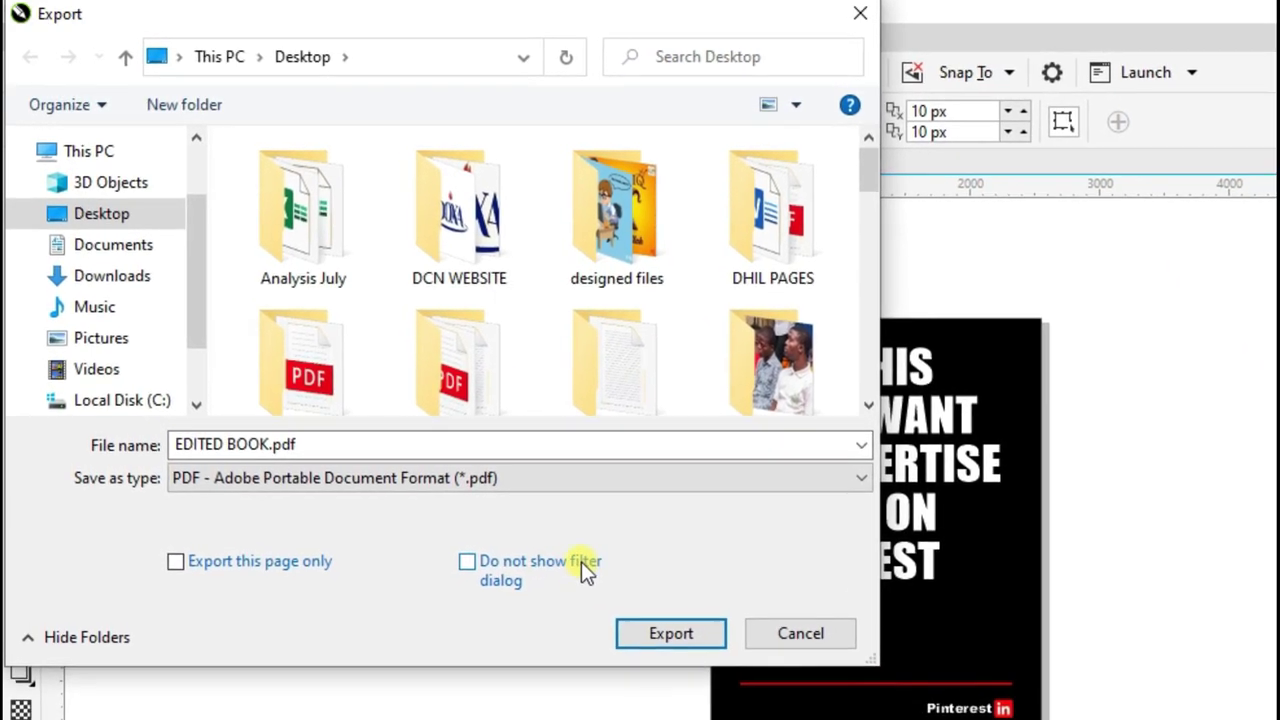
left_click(680, 642)
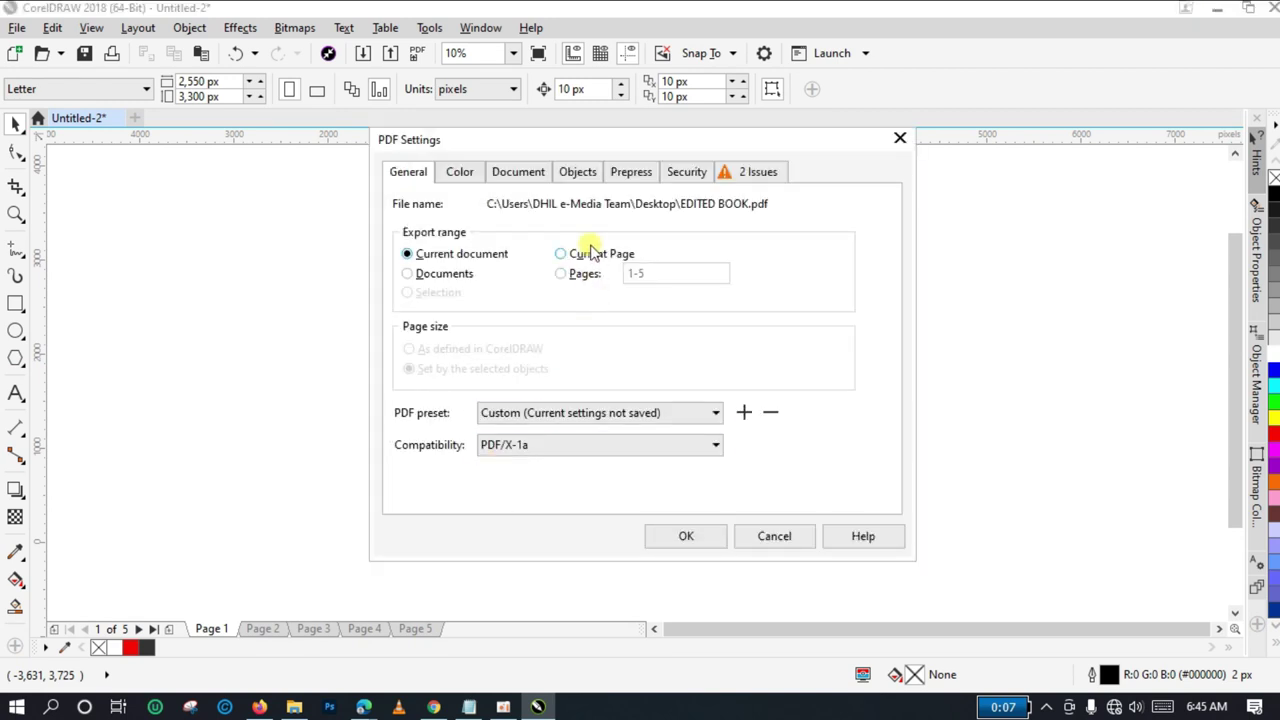
Review the preflight Issues tab, then set the PDF export page range to 1-5.
left_click(741, 174)
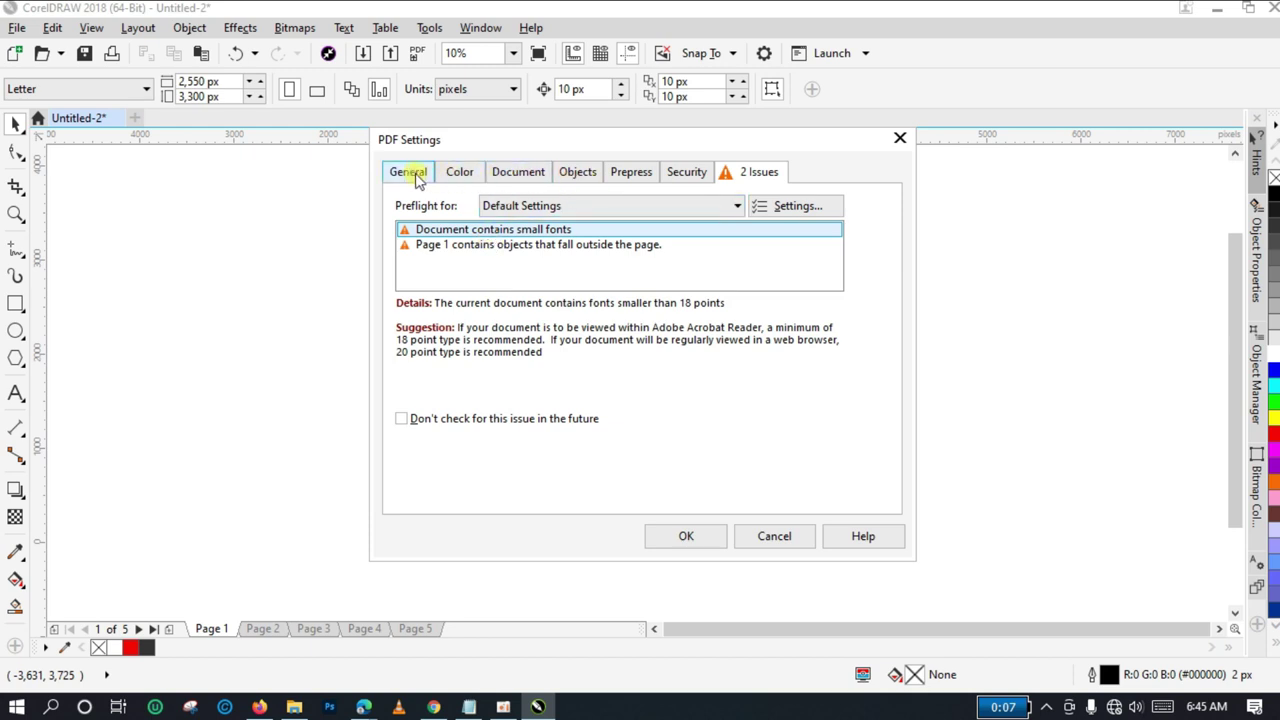
left_click(402, 175)
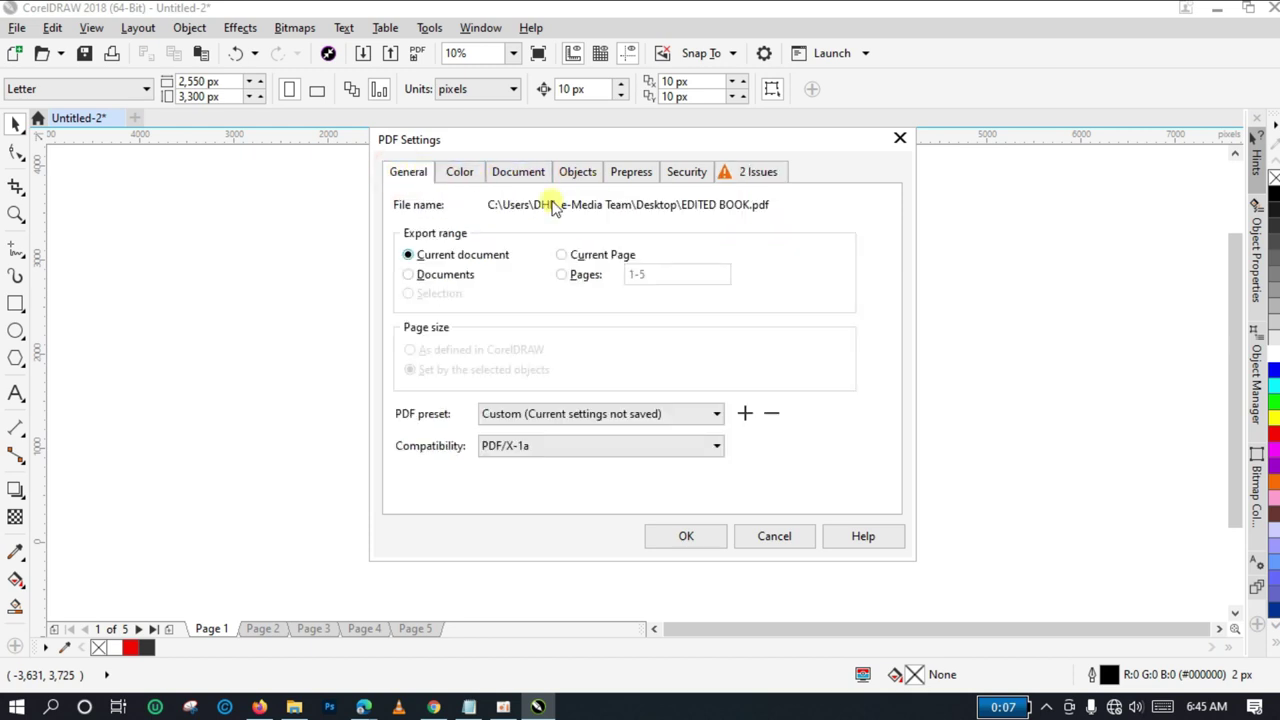
left_click(575, 277)
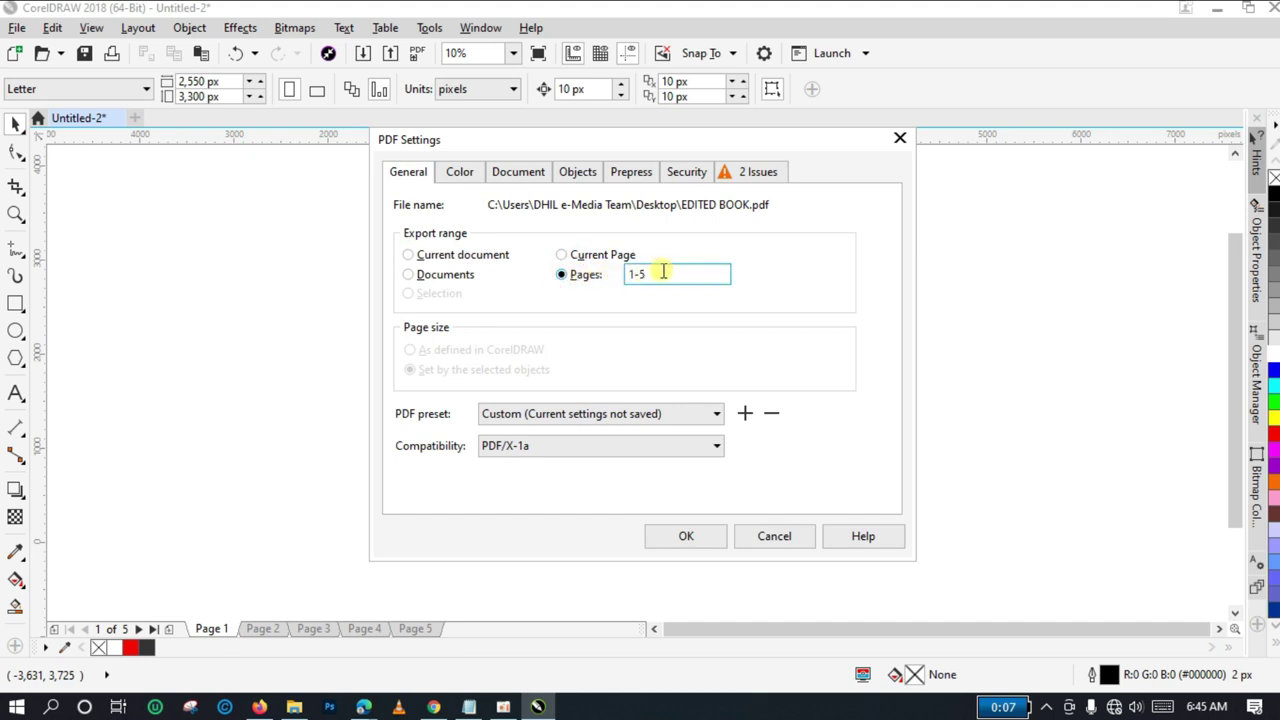
left_click(470, 257)
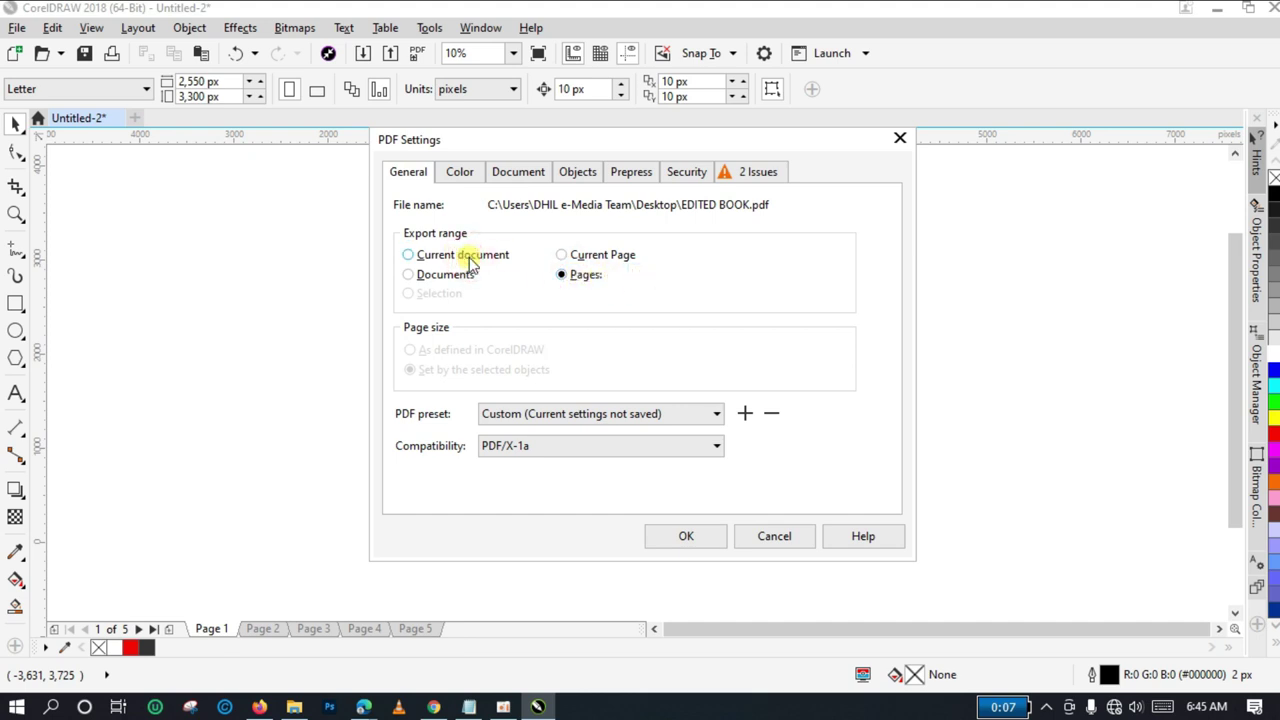
left_click(585, 281)
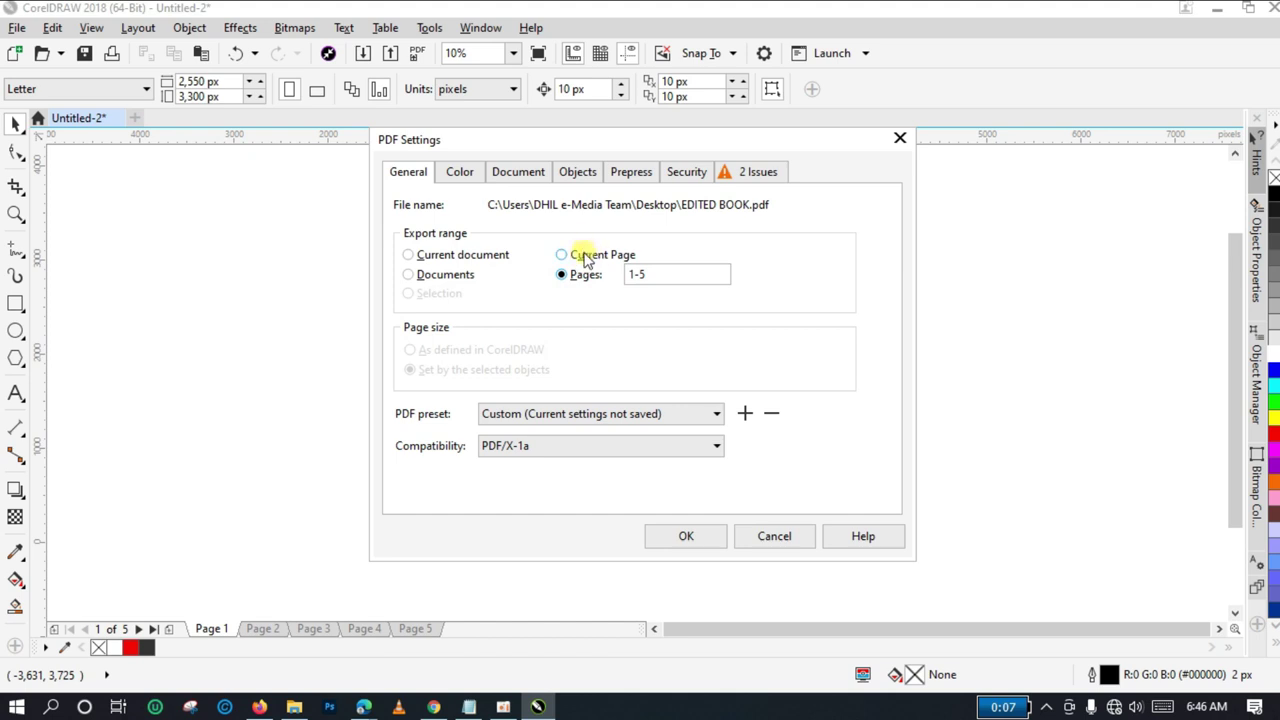
left_click(587, 258)
left_click(574, 276)
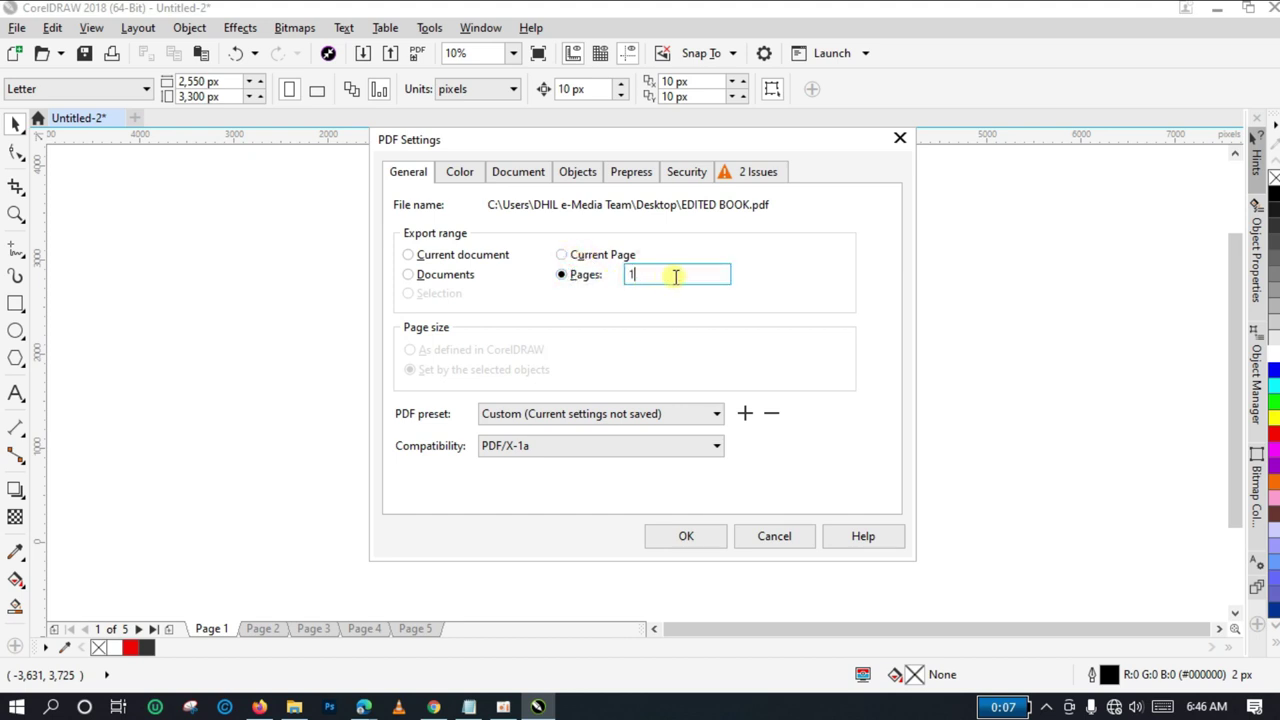
type("-56")
Review the PDF Color, Objects and Prepress settings, keeping CMYK output and the 38 px bleed limit.
left_click(459, 172)
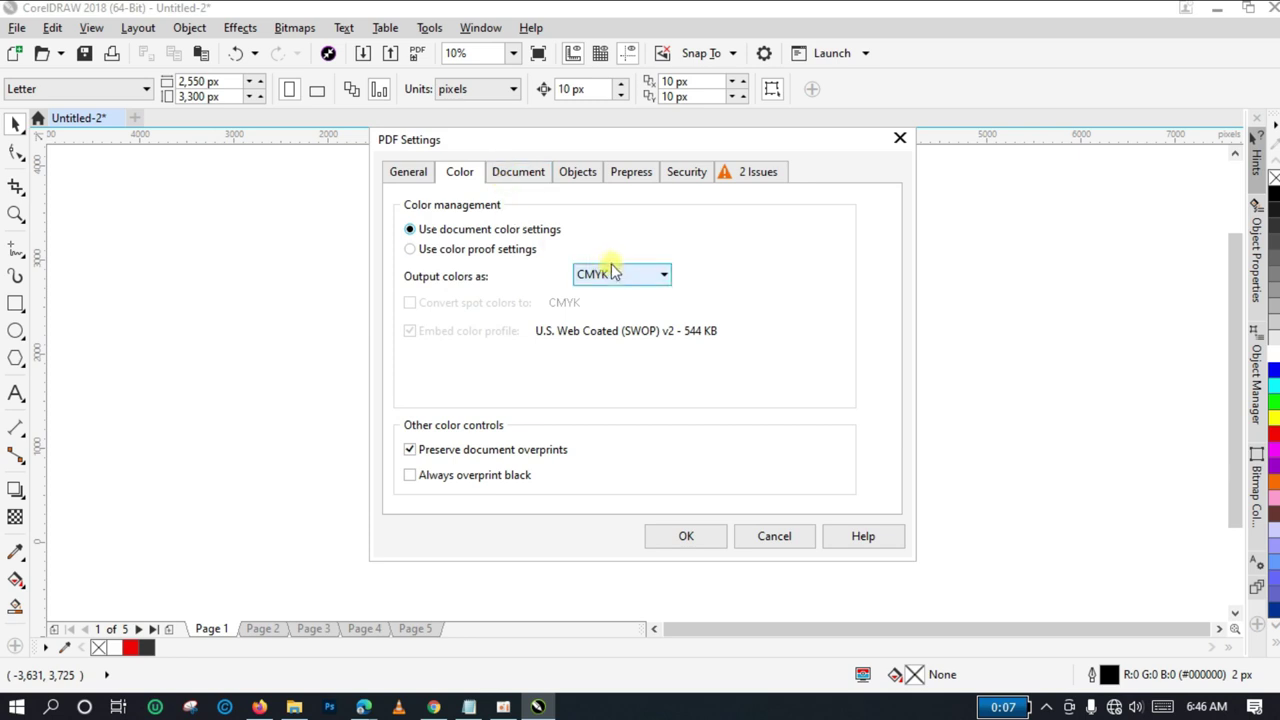
left_click(614, 279)
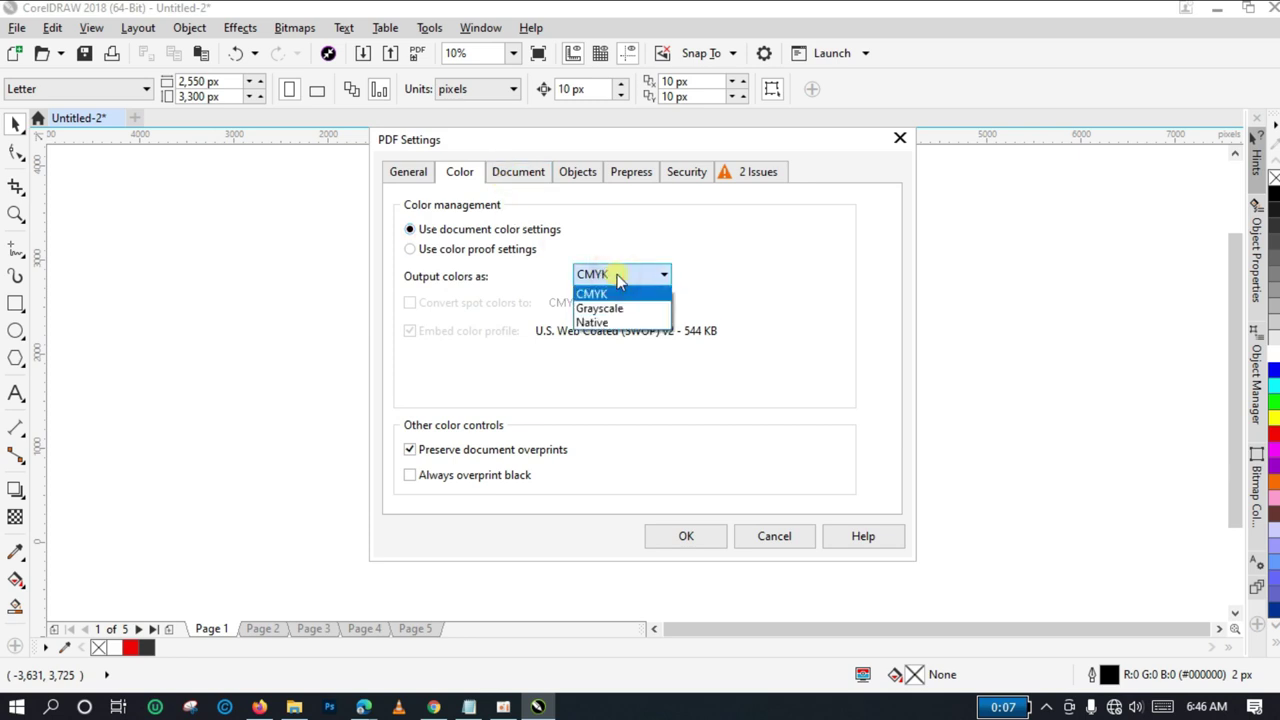
left_click(617, 280)
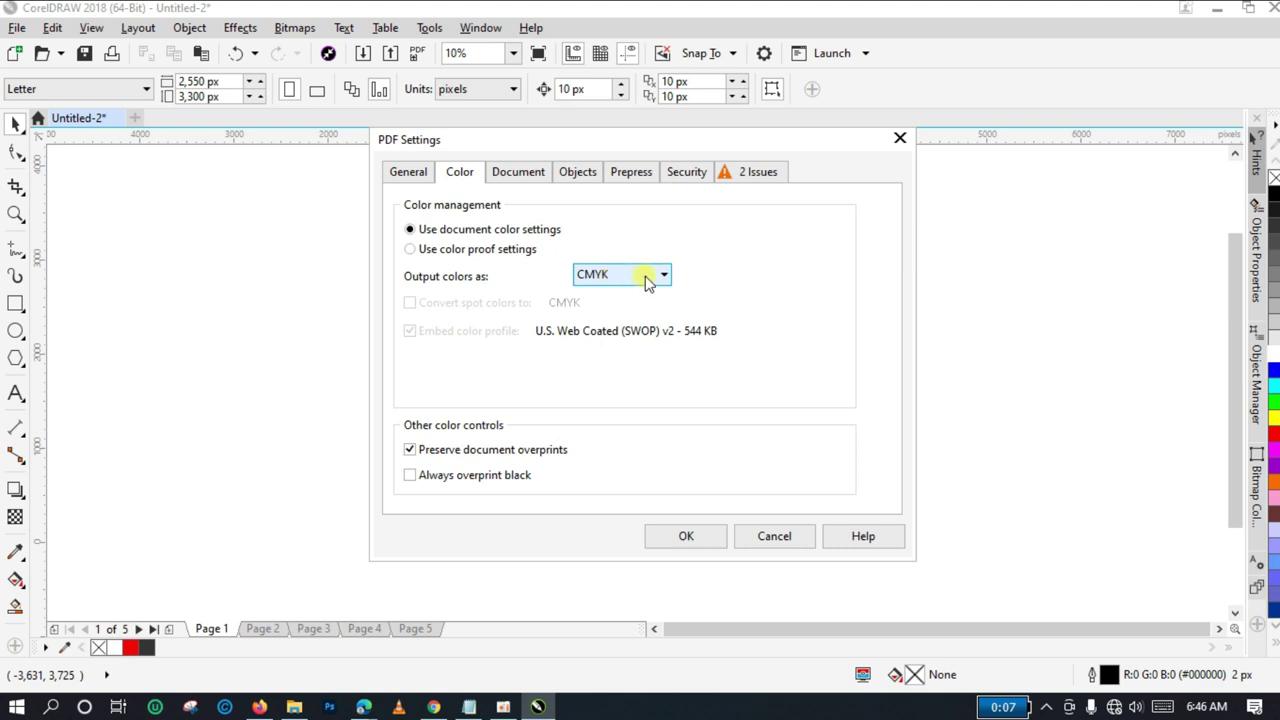
left_click(578, 172)
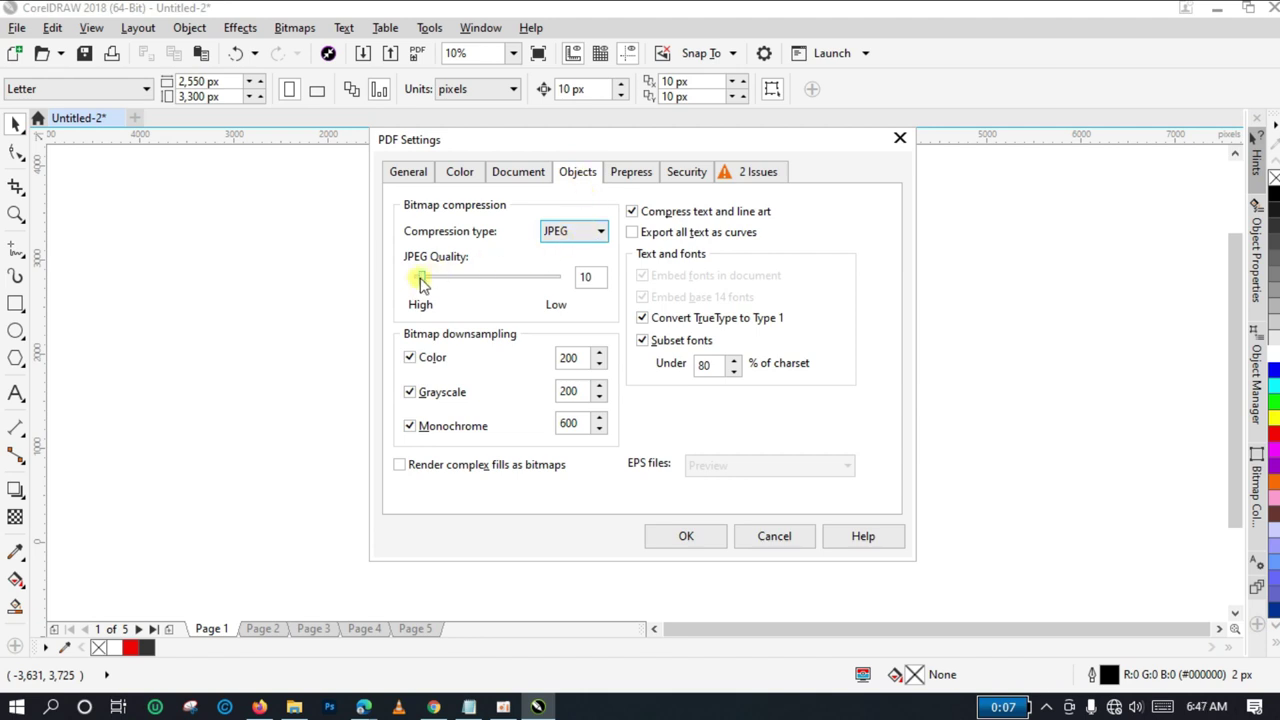
left_click(640, 176)
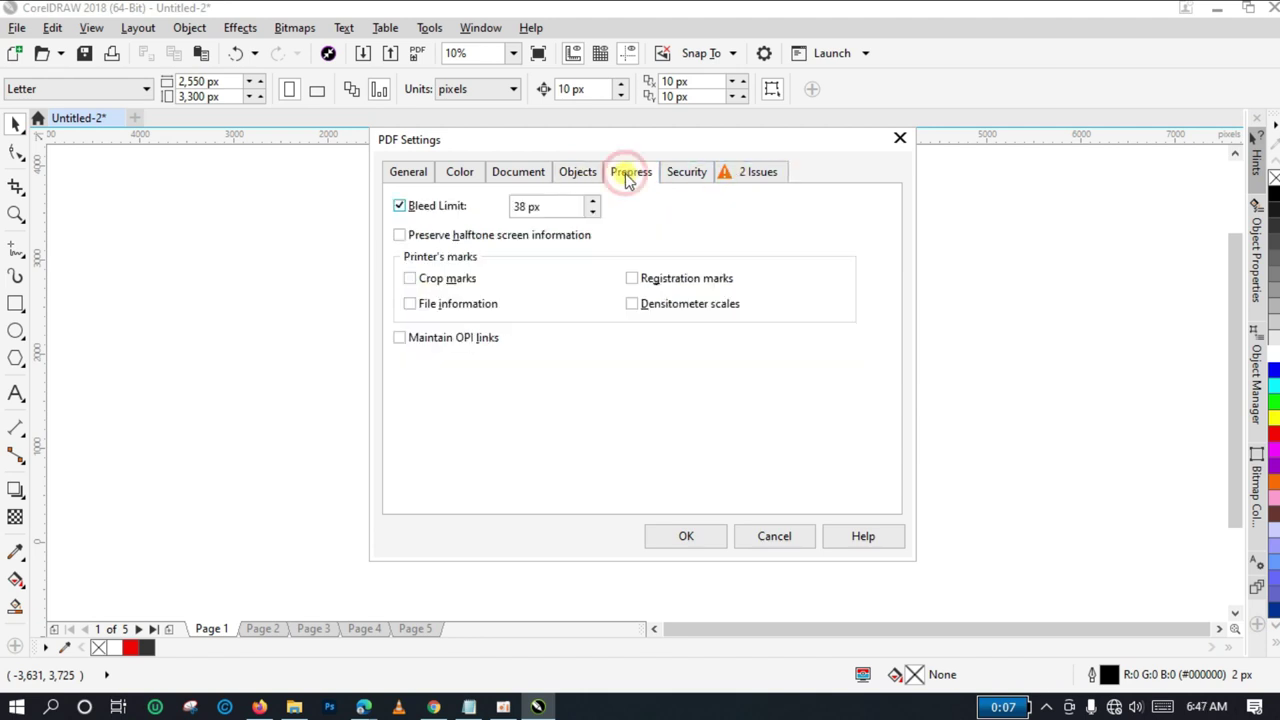
left_click(543, 206)
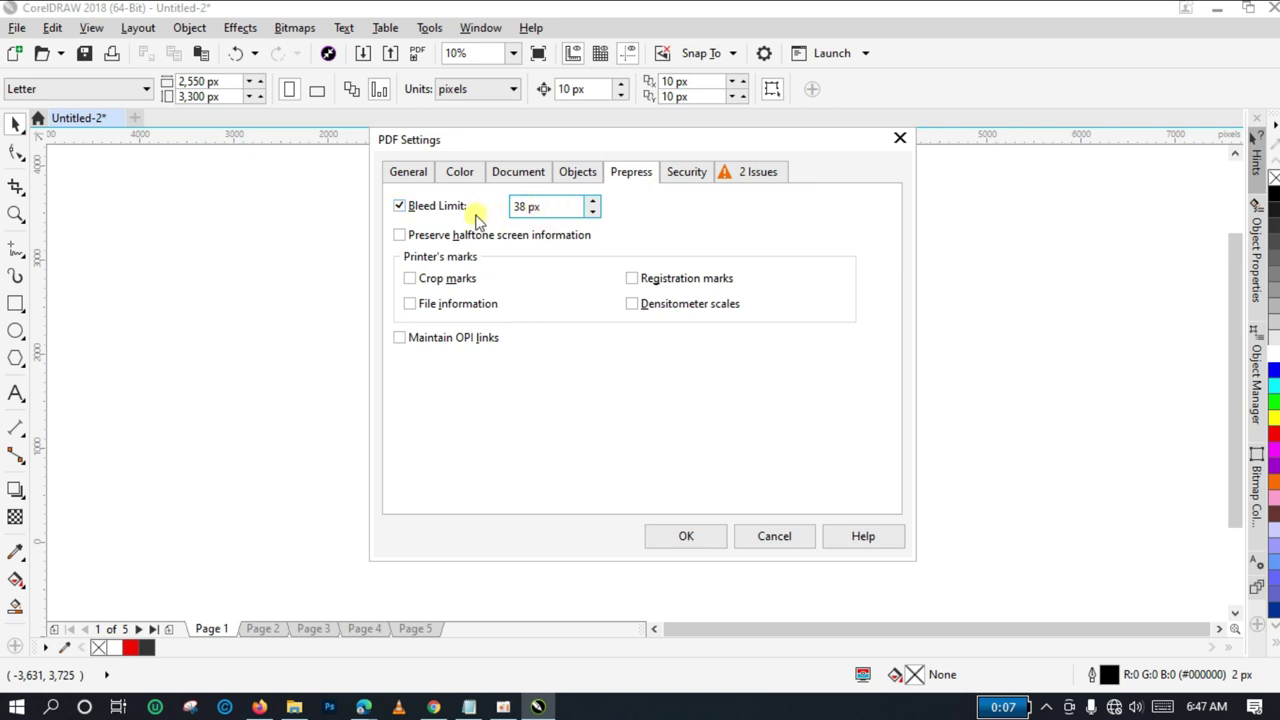
Check the PDF Security settings and re-read the small-font preflight warning under Issues.
left_click(681, 174)
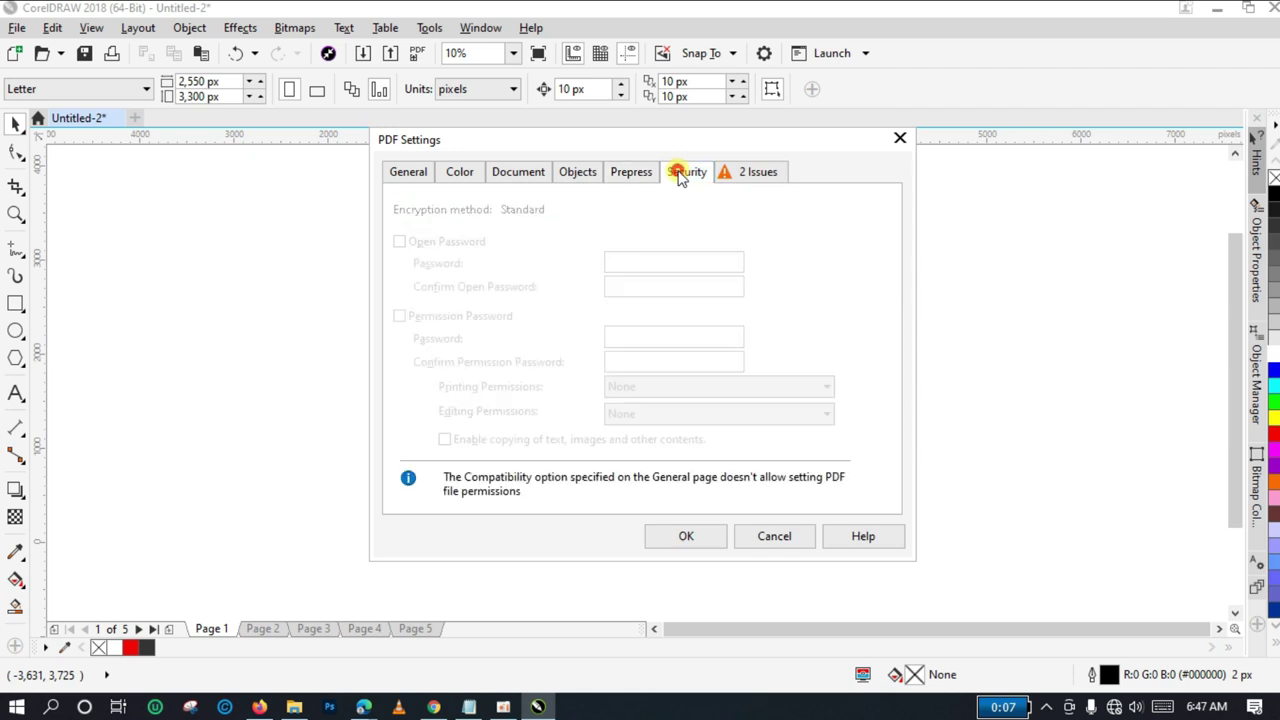
left_click(722, 175)
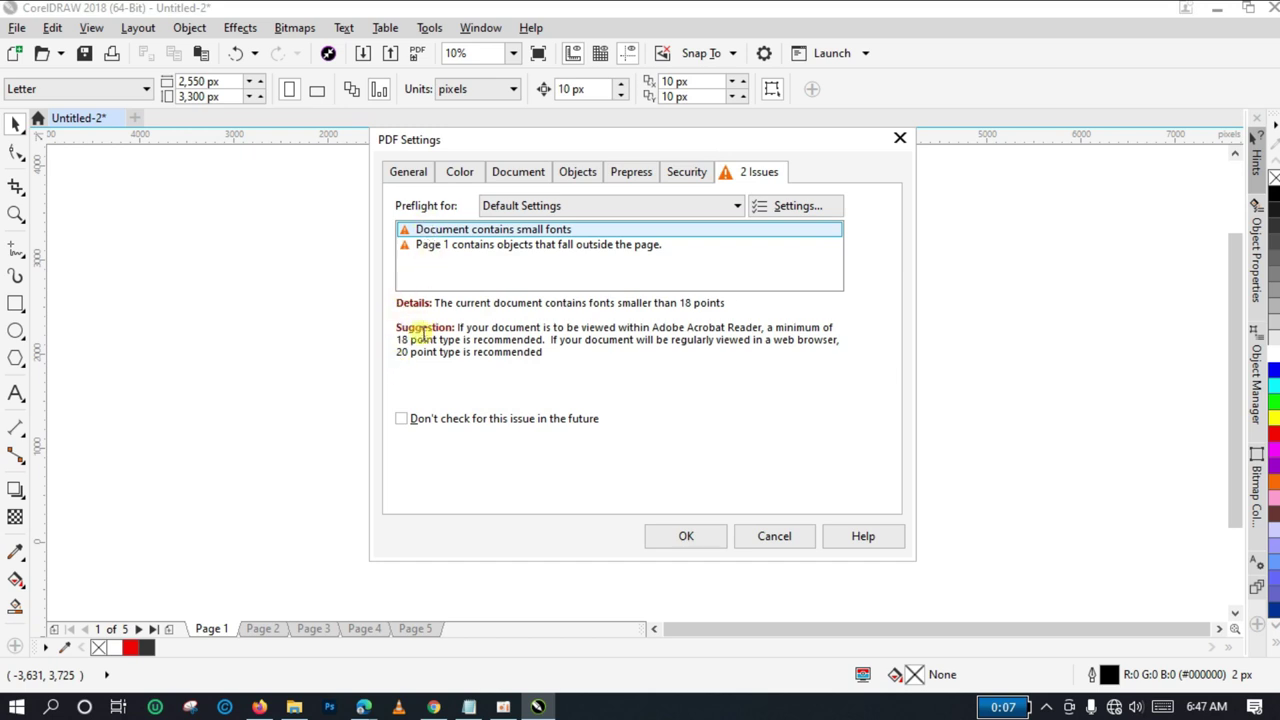
left_click_drag(396, 298, 671, 375)
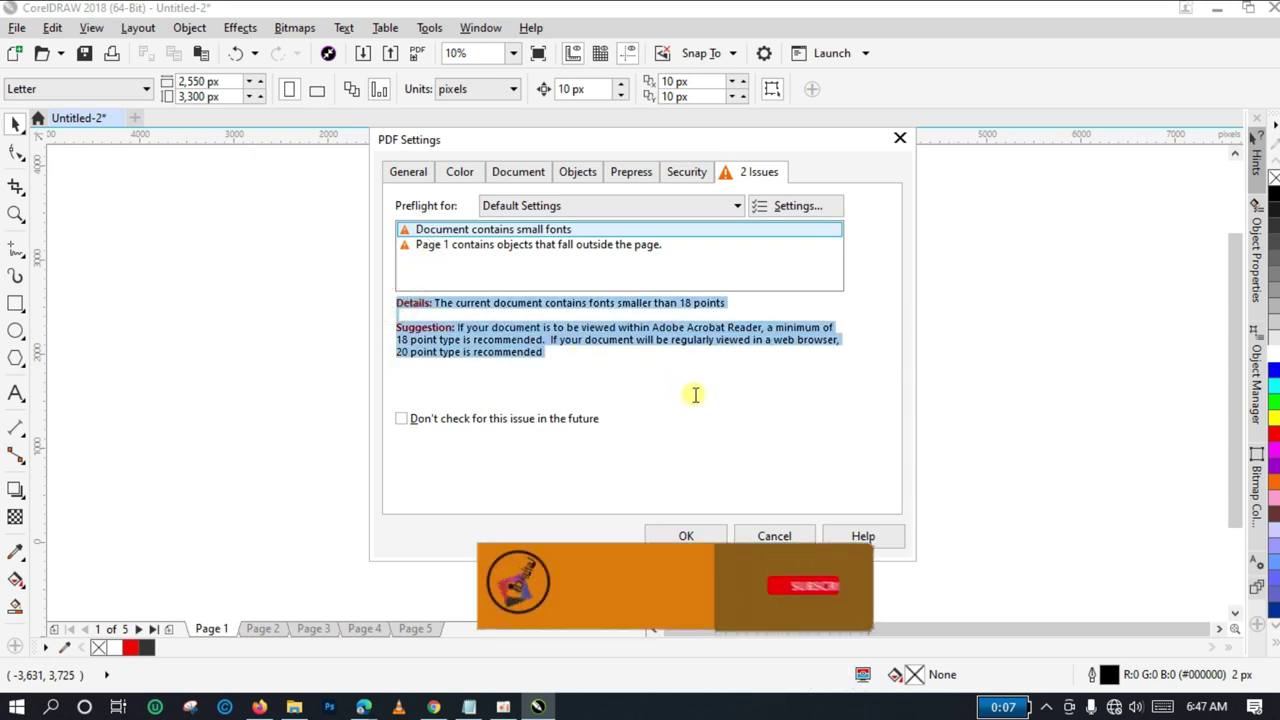
left_click(550, 343)
Create EDITED BOOK.pdf and open it from the Sample folder in Edge.
left_click(688, 538)
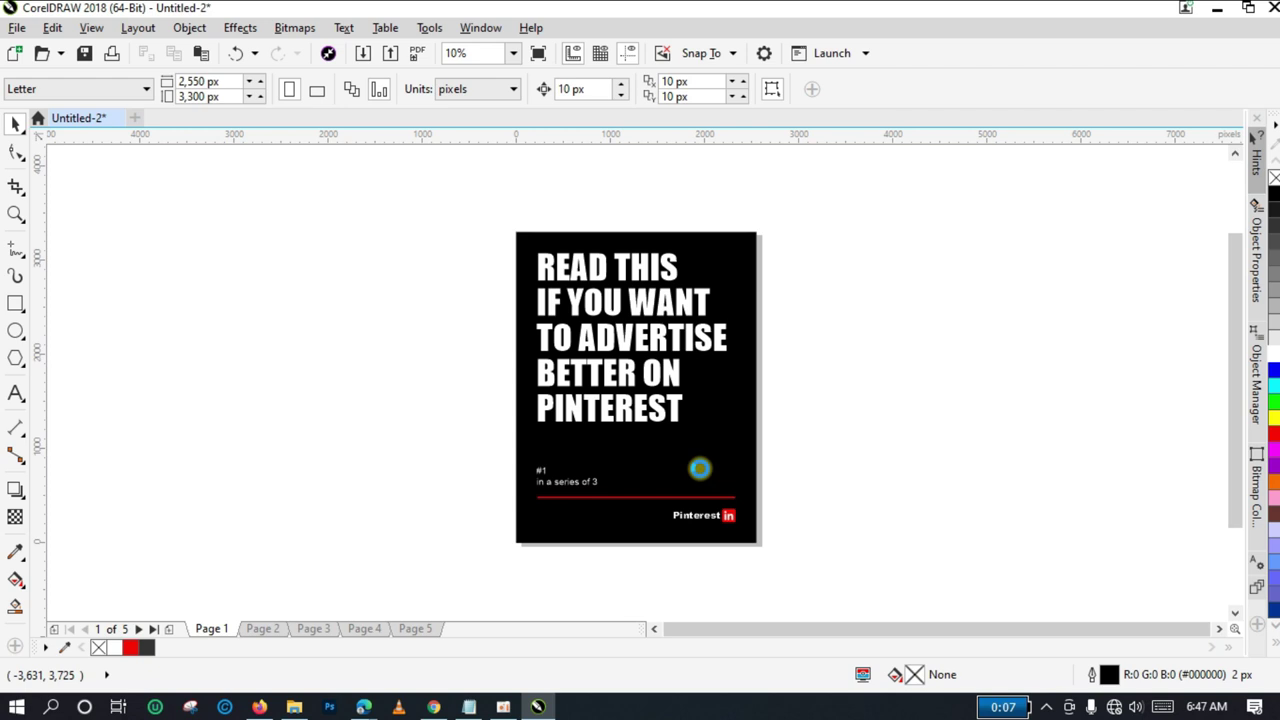
left_click(699, 468)
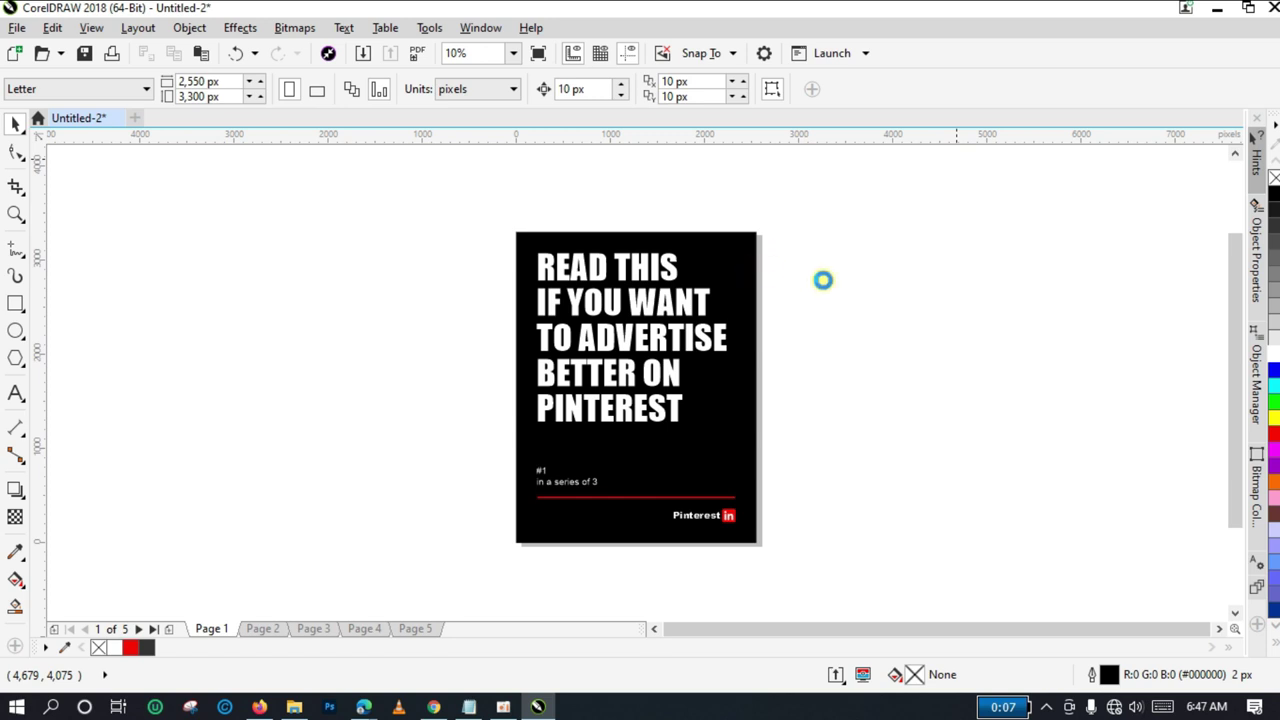
key("alt+Tab")
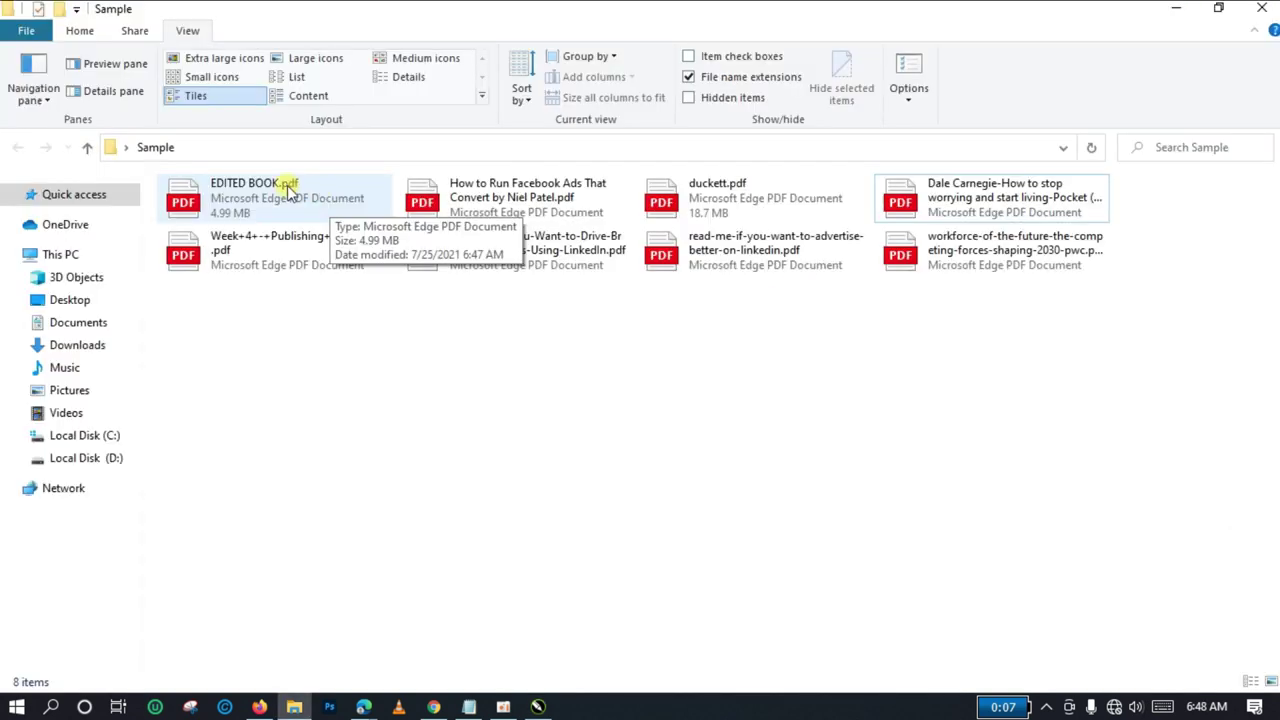
left_click(287, 188)
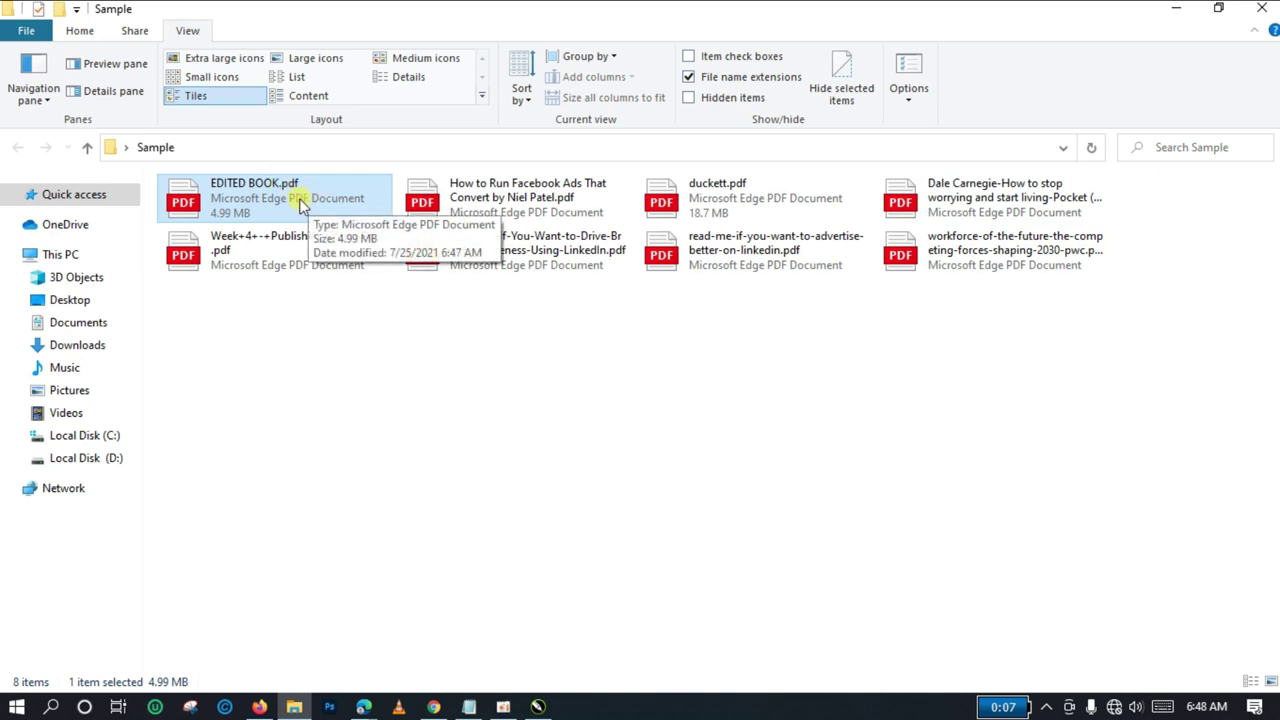
left_click(256, 203)
double_click(256, 203)
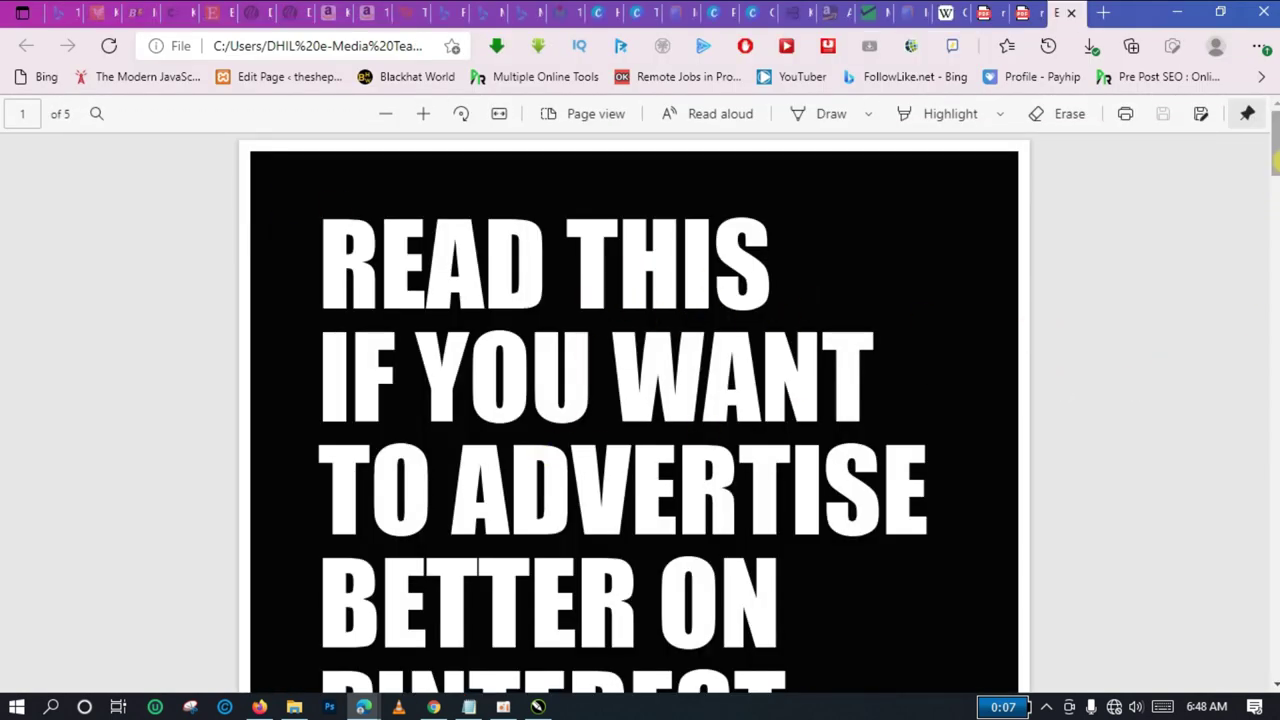
Scroll the PDF past The Company Page to page 5's THANK YOU panel, then return to the Untitled-2 brochure in CorelDRAW.
left_click_drag(1274, 120, 1276, 368)
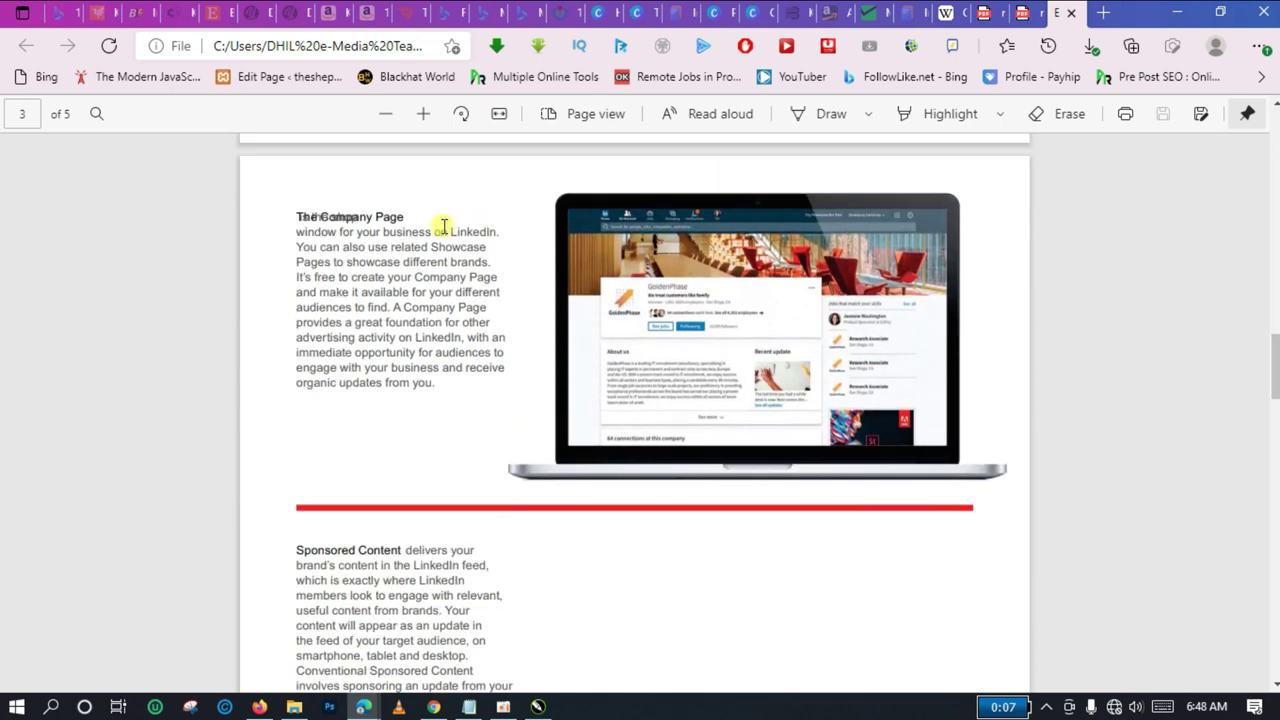
left_click(301, 219)
left_click_drag(301, 219, 274, 211)
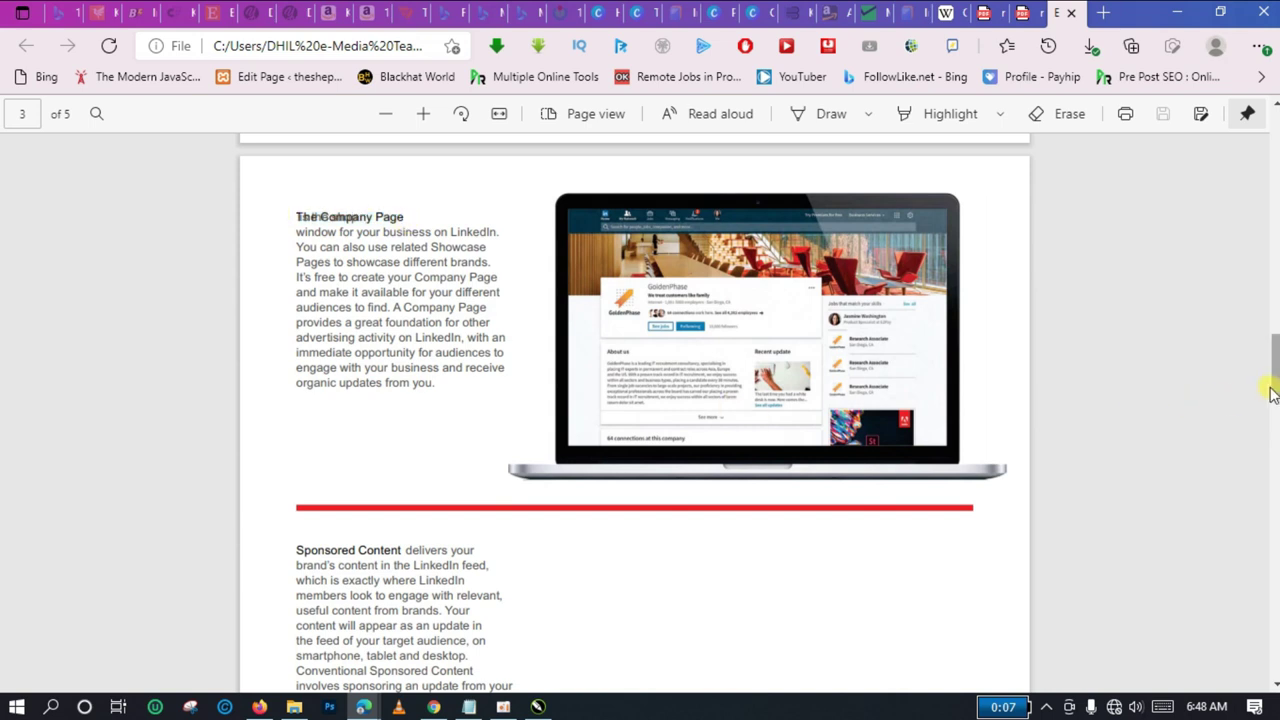
left_click_drag(1276, 352, 1276, 632)
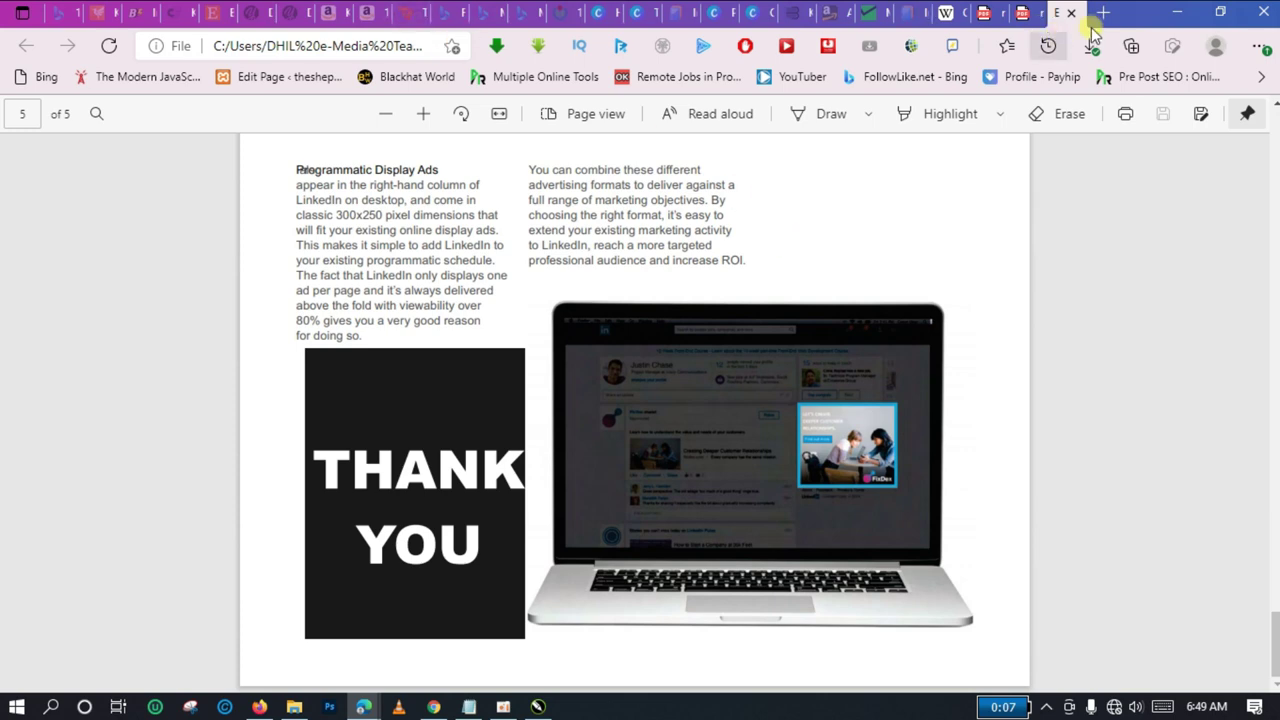
left_click(1179, 12)
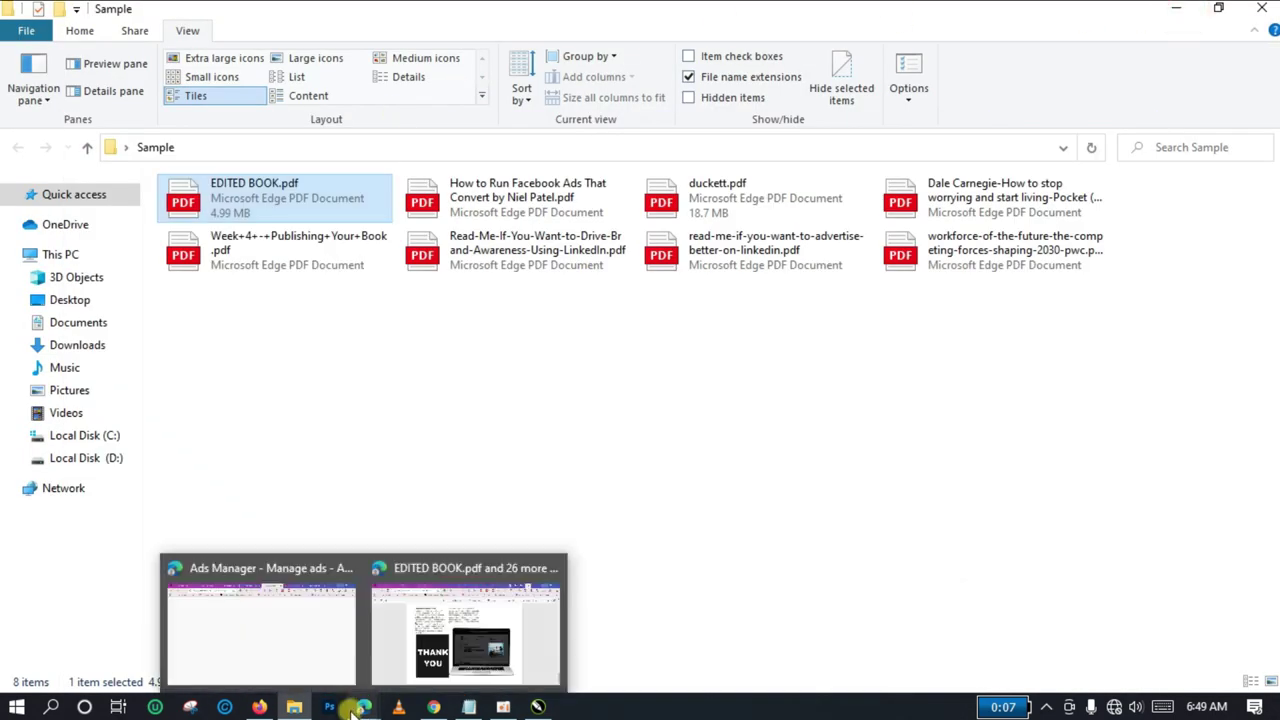
left_click(537, 707)
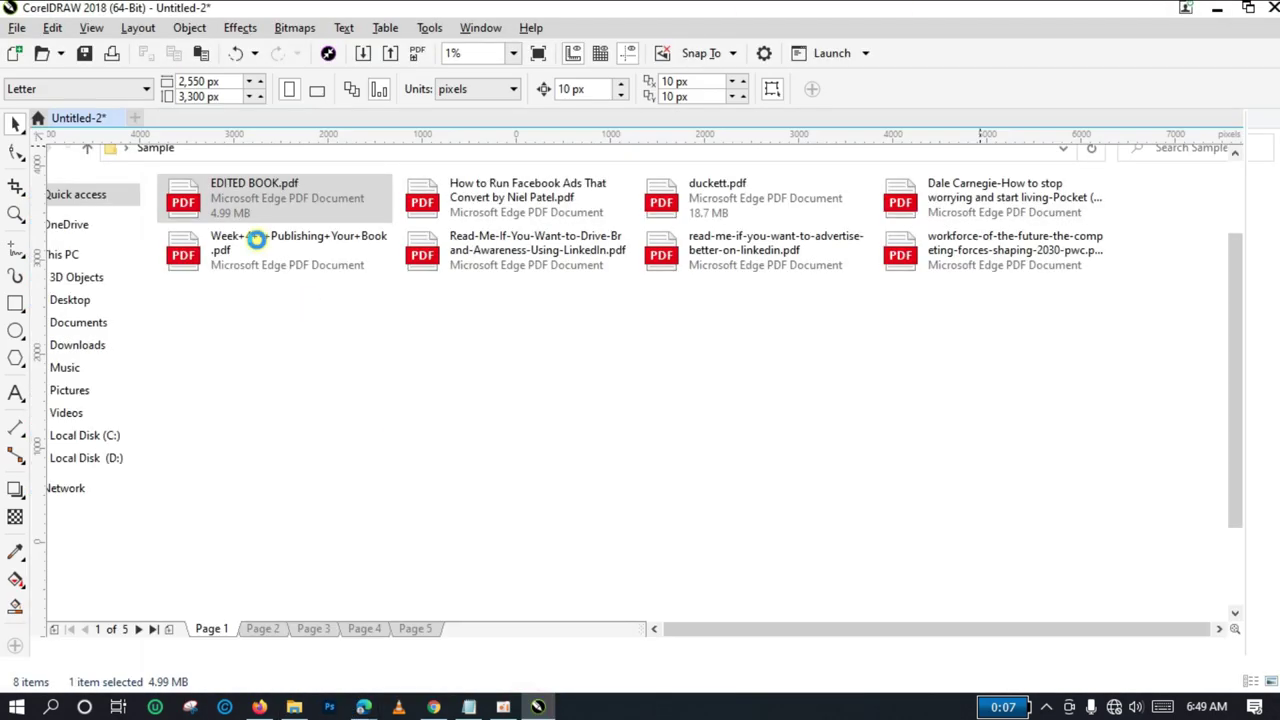